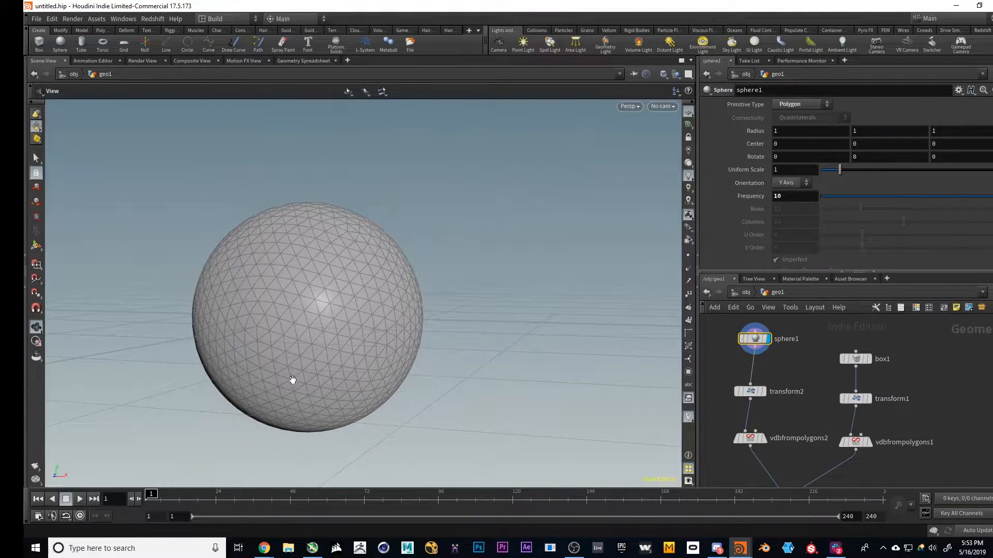
# - Examine the triangulated surface of the sphere1 polygon sphere from several angles and look over its VDB node network
pyautogui.moveTo(352, 299); pyautogui.dragTo(299, 355)
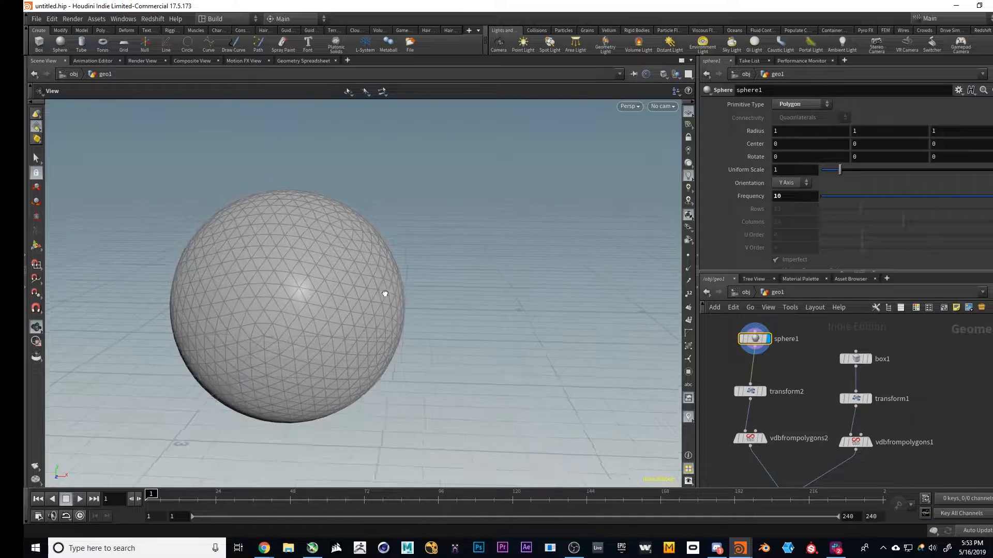
pyautogui.moveTo(388, 288); pyautogui.dragTo(335, 287)
pyautogui.moveTo(335, 287)
pyautogui.mouseDown(button='right')
pyautogui.moveTo(505, 247)
pyautogui.moveTo(345, 297)
pyautogui.mouseUp(button='right')
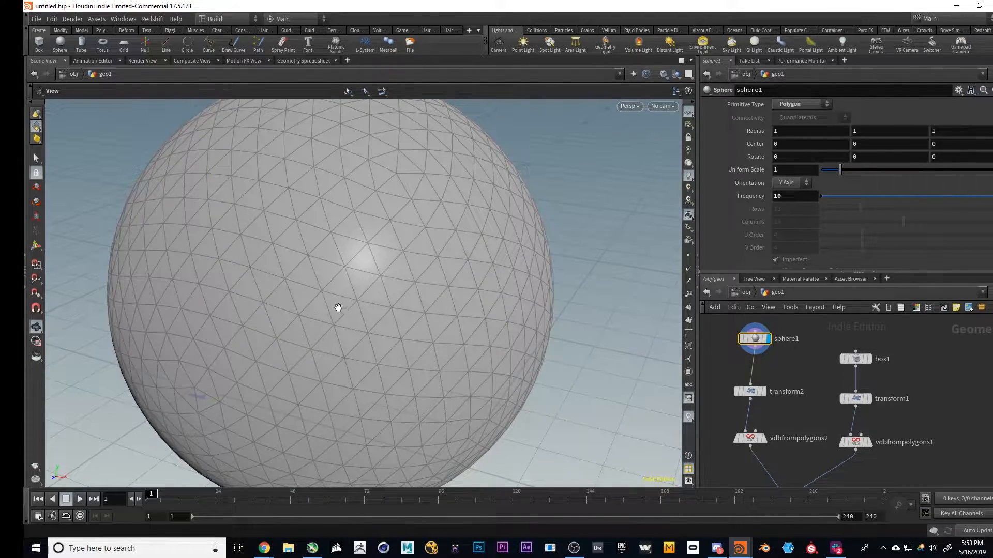
pyautogui.middleClick(758, 342)
pyautogui.moveTo(796, 414); pyautogui.dragTo(800, 372, button='middle')
pyautogui.moveTo(441, 278); pyautogui.dragTo(322, 293, button='right')
pyautogui.moveTo(321, 292); pyautogui.dragTo(362, 285, button='middle')
pyautogui.moveTo(449, 293); pyautogui.dragTo(386, 290, button='right')
pyautogui.moveTo(414, 300); pyautogui.dragTo(362, 301, button='middle')
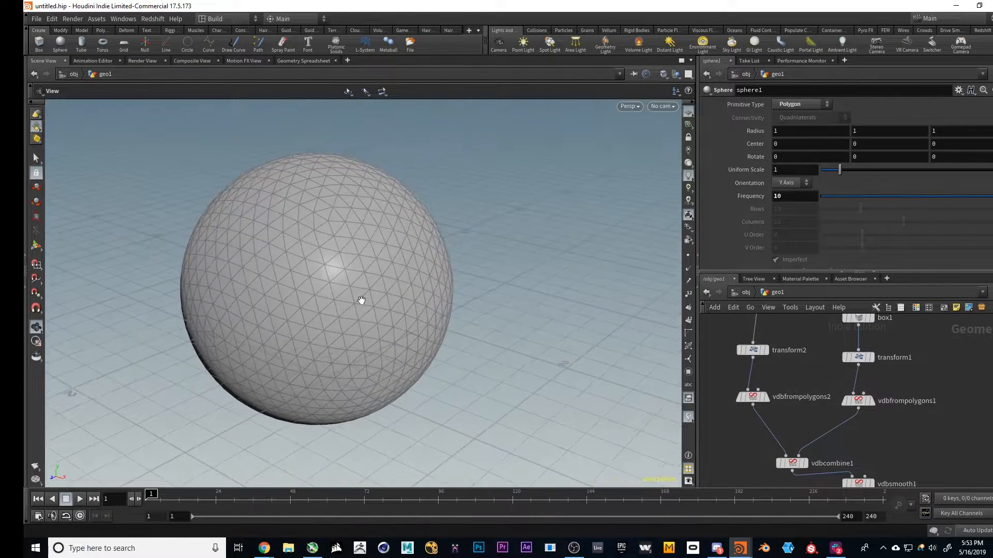
pyautogui.moveTo(352, 310)
pyautogui.mouseDown()
pyautogui.moveTo(381, 311)
pyautogui.moveTo(355, 294)
pyautogui.moveTo(370, 310)
pyautogui.moveTo(357, 310)
pyautogui.mouseUp()
pyautogui.moveTo(782, 364); pyautogui.dragTo(780, 385, button='middle')
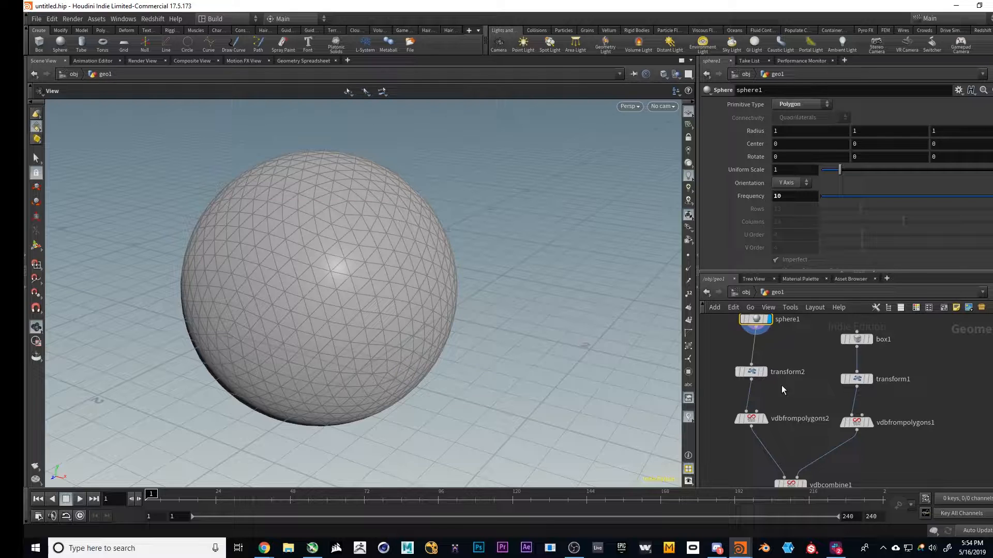
pyautogui.moveTo(411, 350); pyautogui.dragTo(350, 306)
pyautogui.moveTo(350, 306); pyautogui.dragTo(364, 368, button='middle')
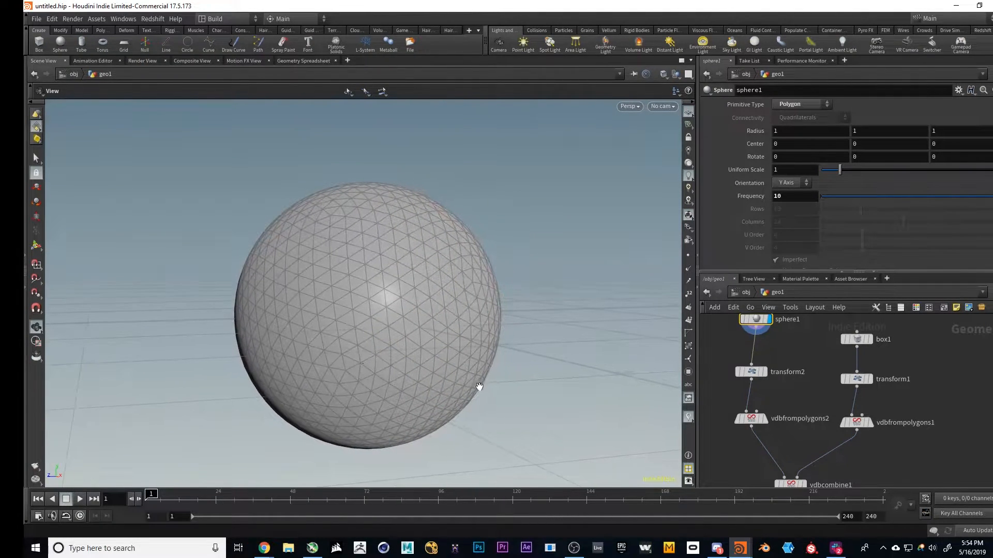
pyautogui.moveTo(479, 387); pyautogui.dragTo(428, 372, button='middle')
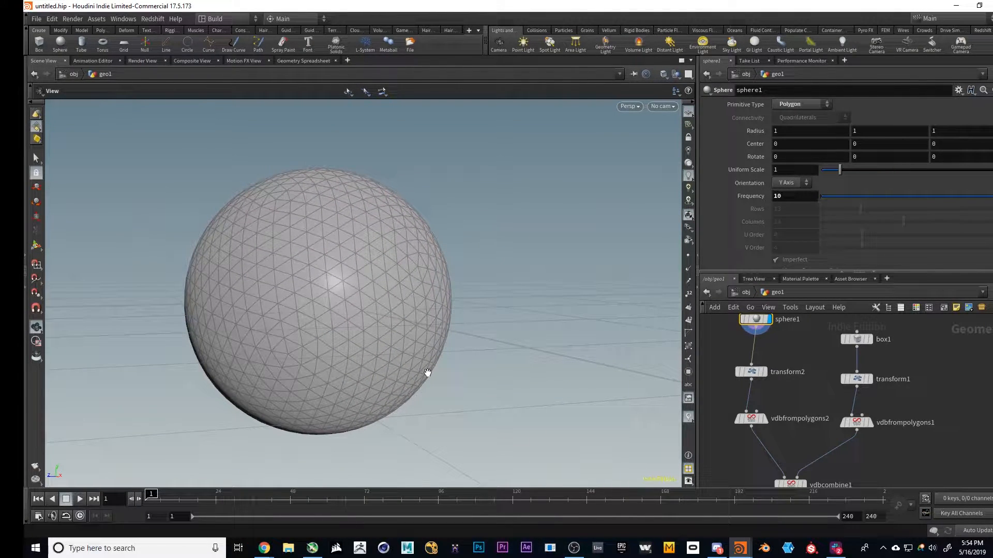
# - Switch to Chrome, search Google for "voxels" and preview the Wikipedia voxel diagram in the image results
pyautogui.moveTo(264, 548)
pyautogui.click(315, 497)
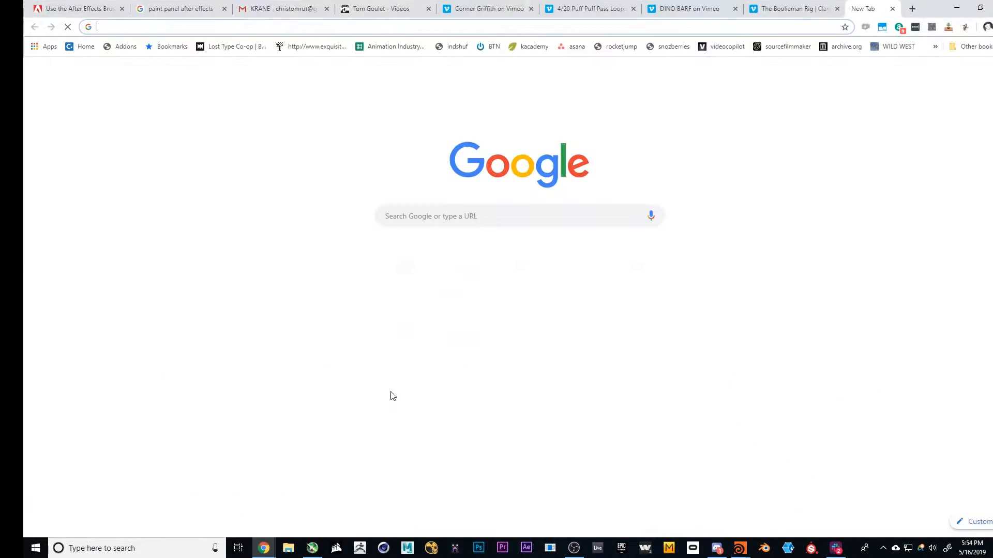
pyautogui.write('voxels')
pyautogui.press('Return')
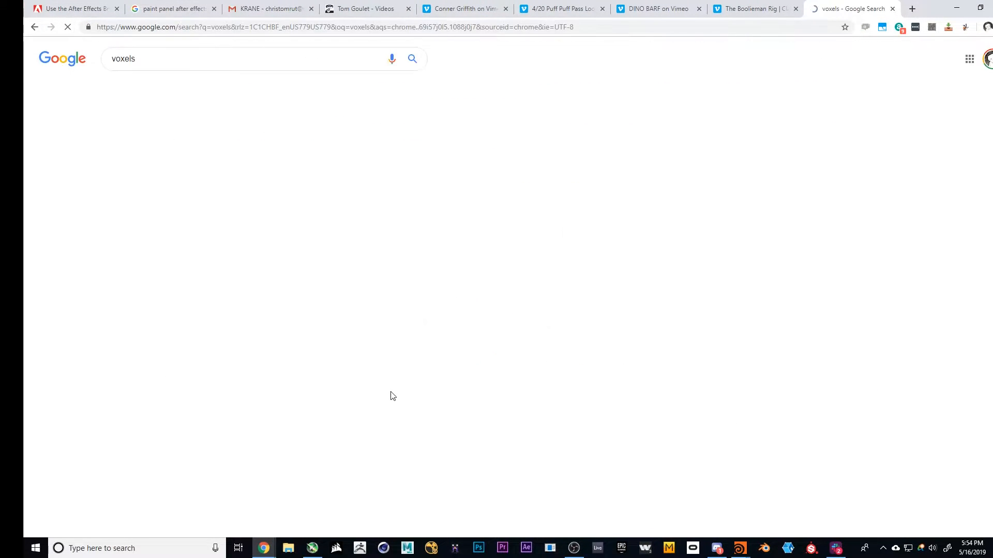
pyautogui.click(397, 178)
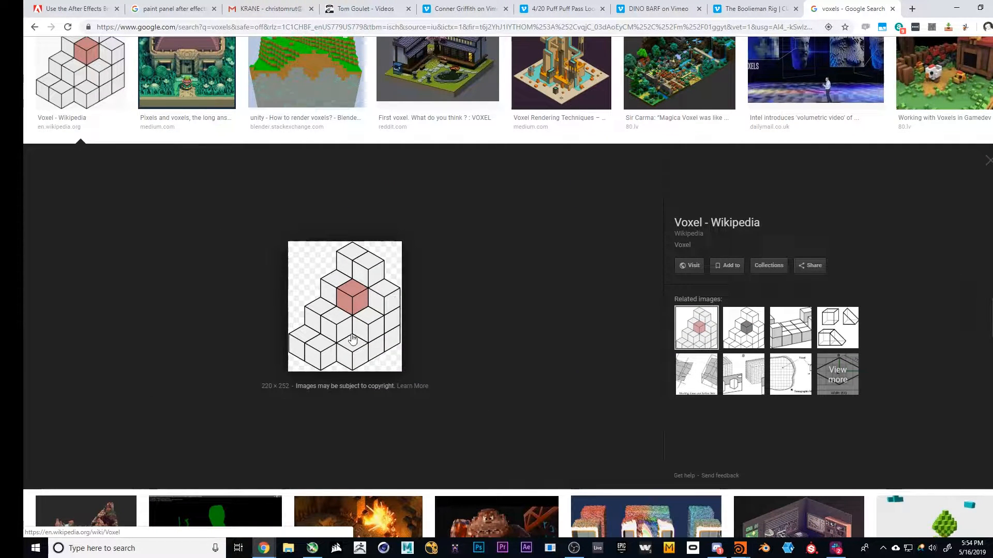
pyautogui.scroll(3, 464, 367)
pyautogui.scroll(-2, 398, 351)
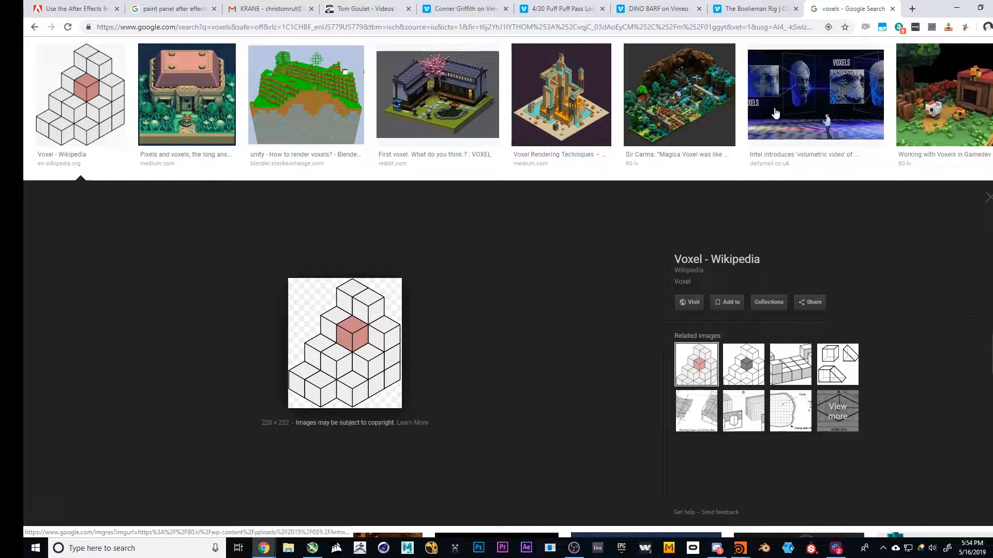
# - Switch back to Houdini and view the polygon sphere from different angles together with its vdbfrompolygons2 node
pyautogui.click(954, 11)
pyautogui.moveTo(268, 365); pyautogui.dragTo(450, 188)
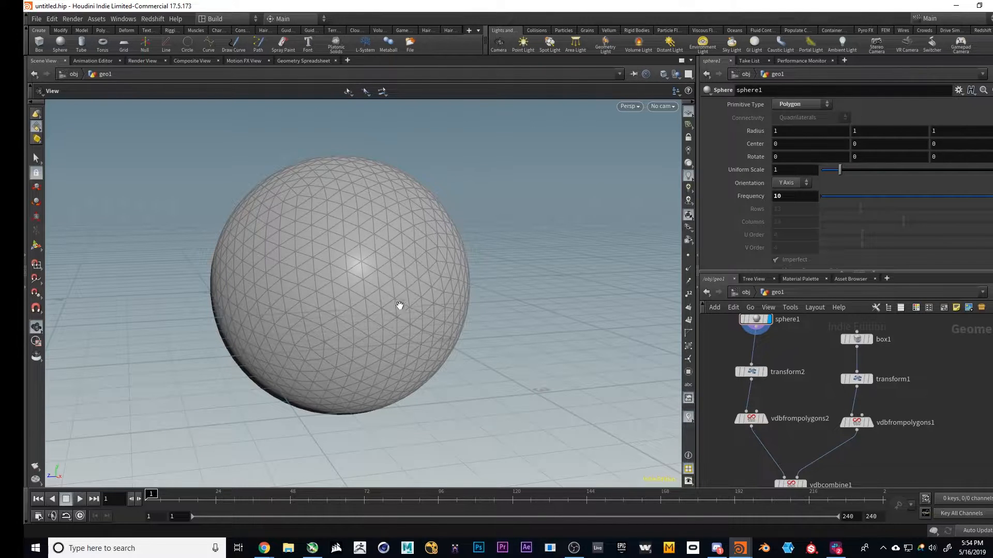
pyautogui.moveTo(427, 288); pyautogui.dragTo(672, 346)
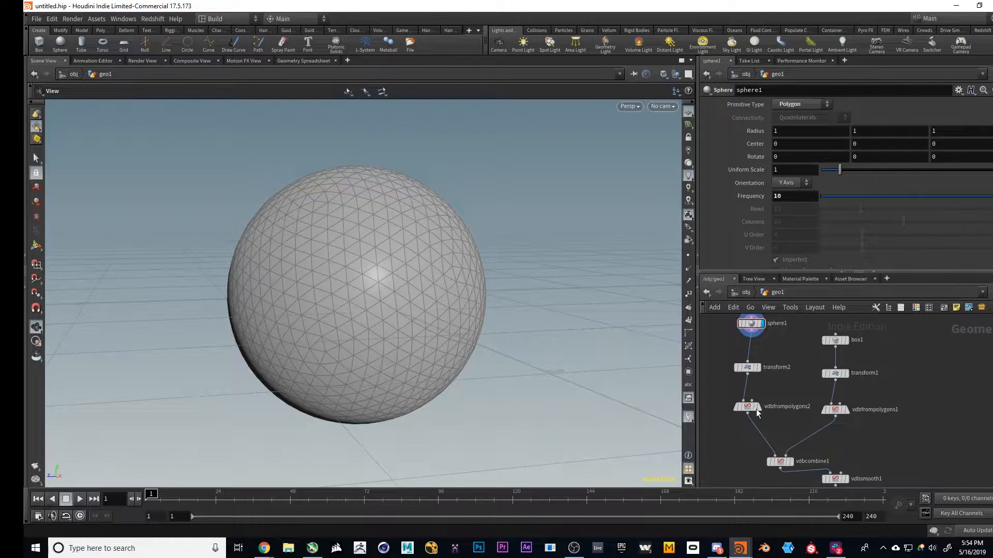
pyautogui.moveTo(757, 412)
# - Switch to Chrome, search Google Images for "houdini clouds" and preview the "Building Volumetric Clouds with Houdini" image
pyautogui.moveTo(263, 548)
pyautogui.click(317, 492)
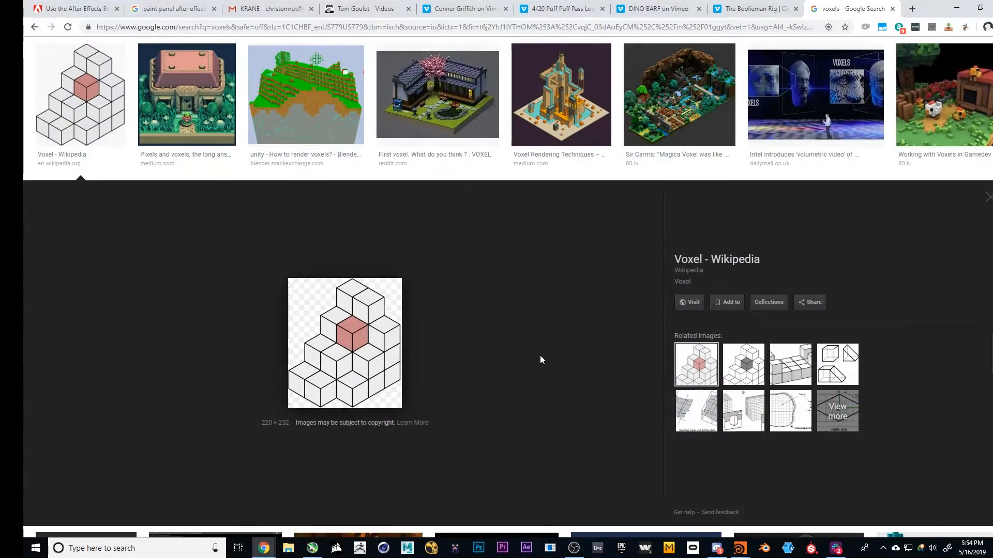
pyautogui.scroll(2, 541, 360)
pyautogui.doubleClick(218, 58)
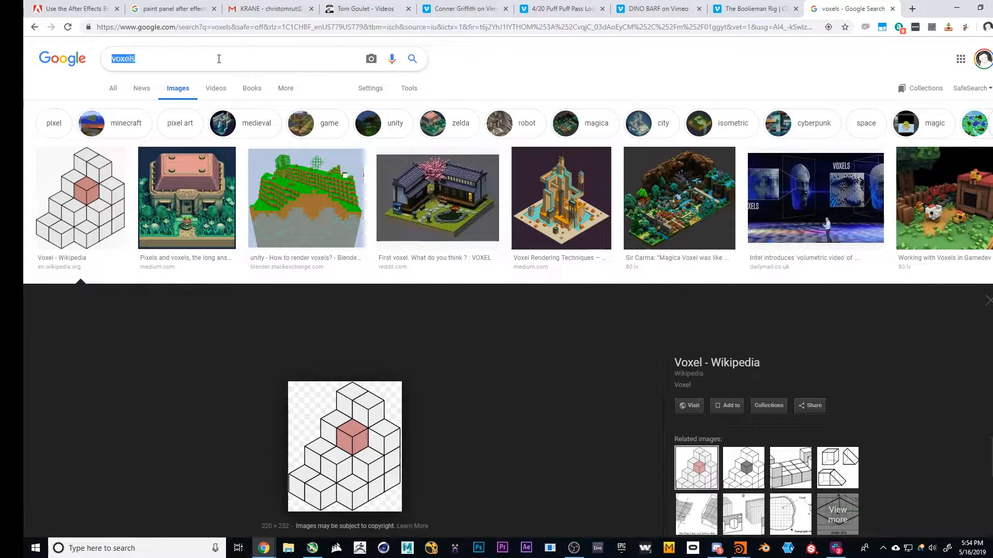
pyautogui.write('houdini clouds')
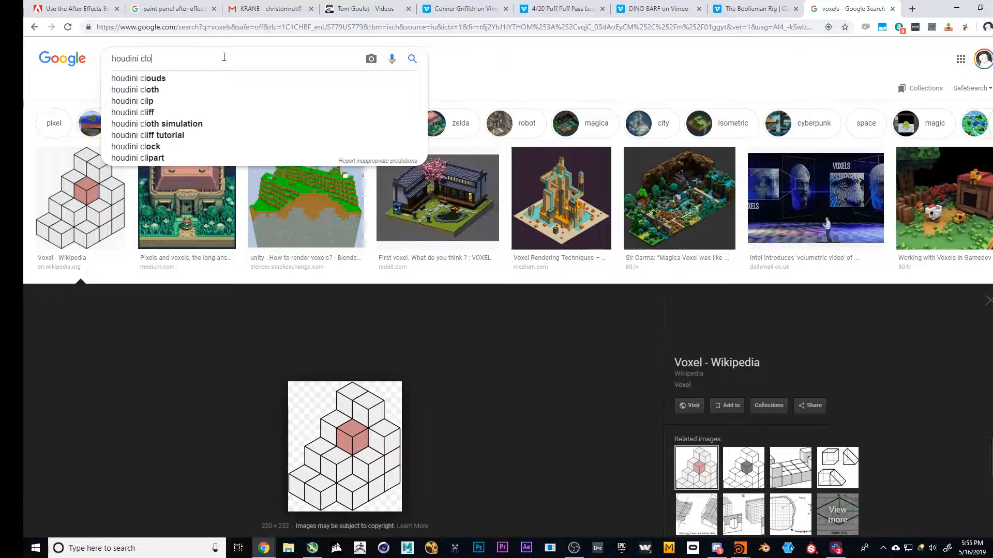
pyautogui.press('Return')
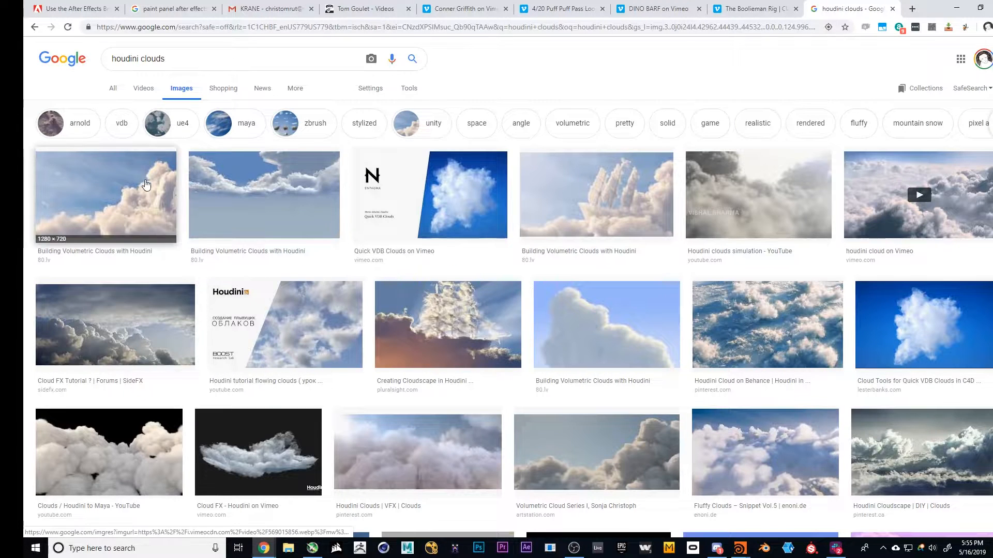
pyautogui.click(149, 186)
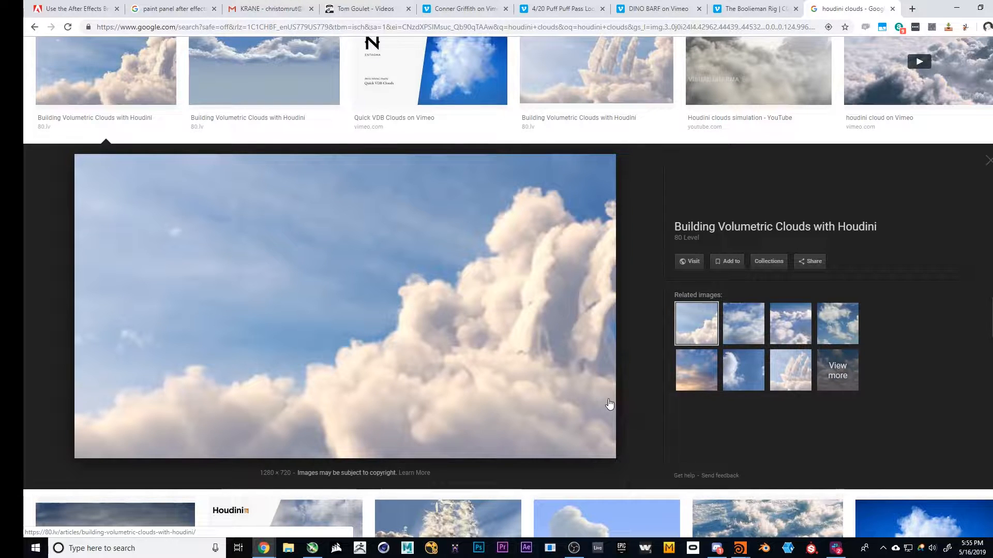
pyautogui.scroll(3, 734, 104)
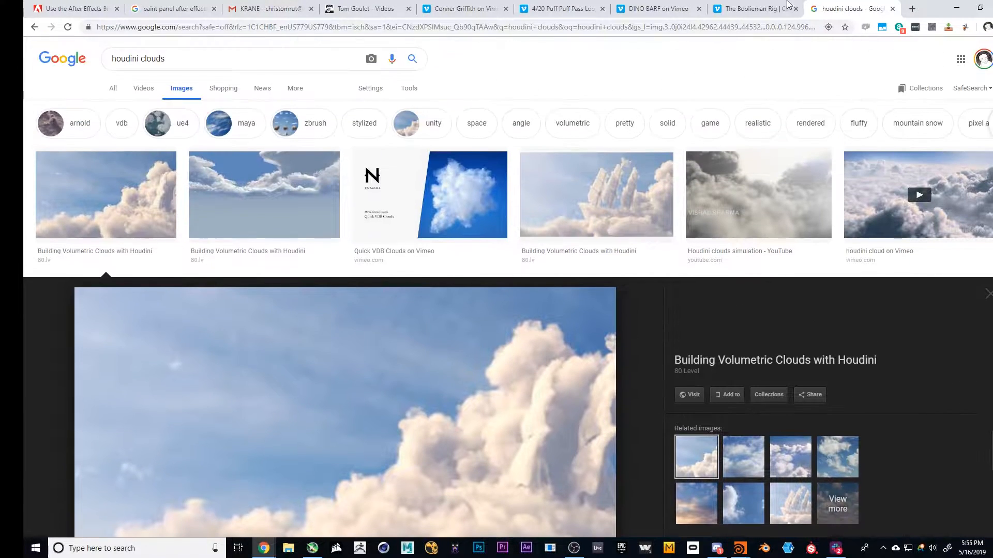
# - Return to Houdini, look over the VDB node network and check the sphere1 node's geometry information
pyautogui.click(952, 6)
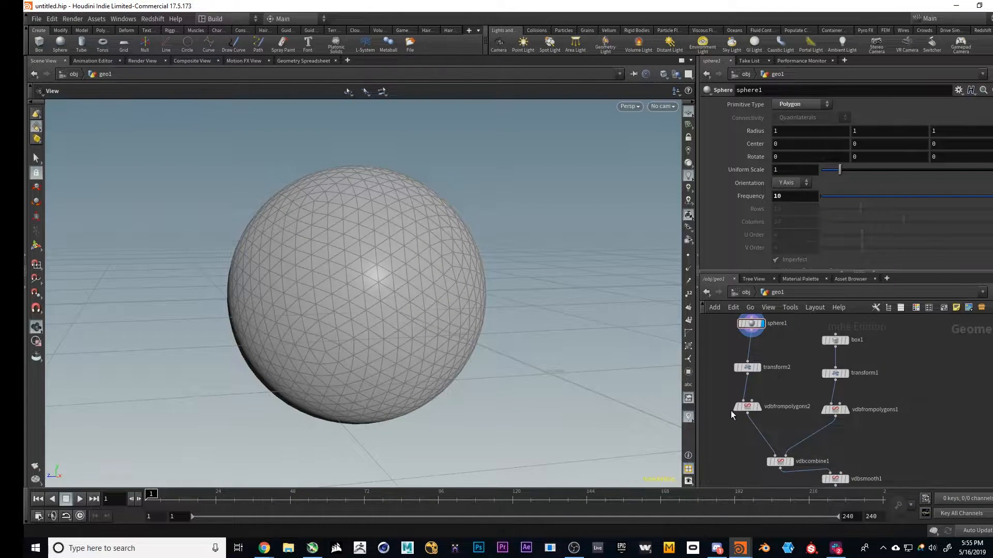
pyautogui.moveTo(908, 444); pyautogui.dragTo(906, 417, button='middle')
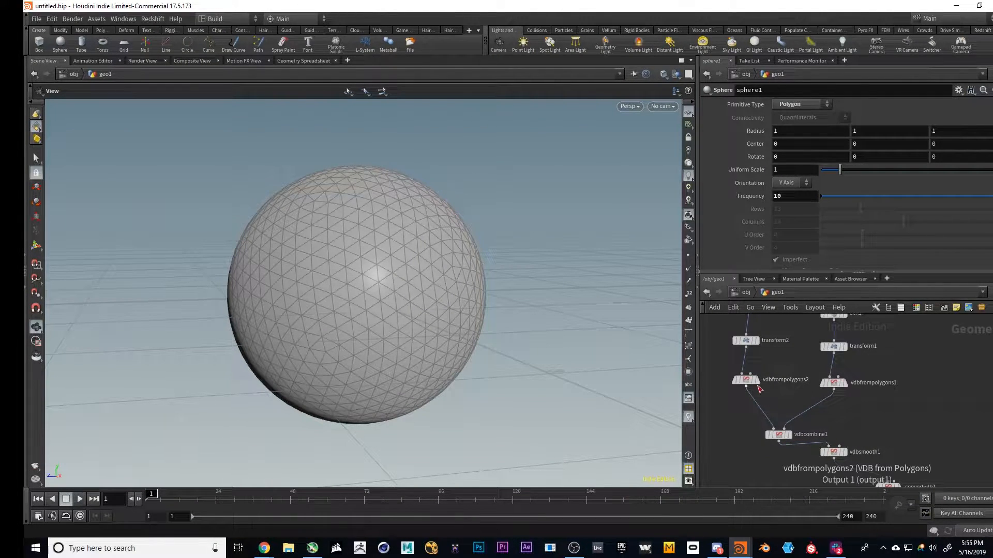
pyautogui.moveTo(862, 413); pyautogui.dragTo(878, 438, button='middle')
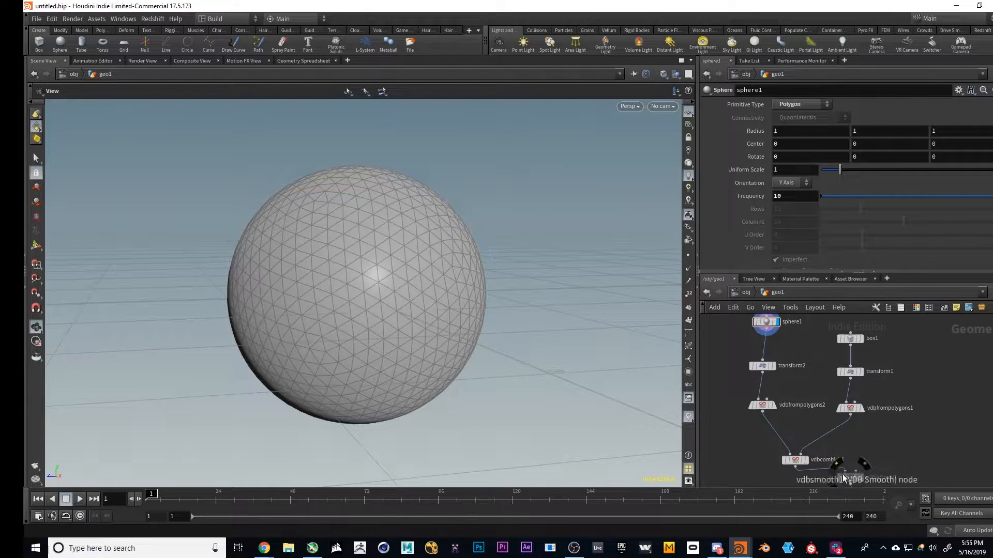
pyautogui.moveTo(817, 387); pyautogui.dragTo(779, 396, button='middle')
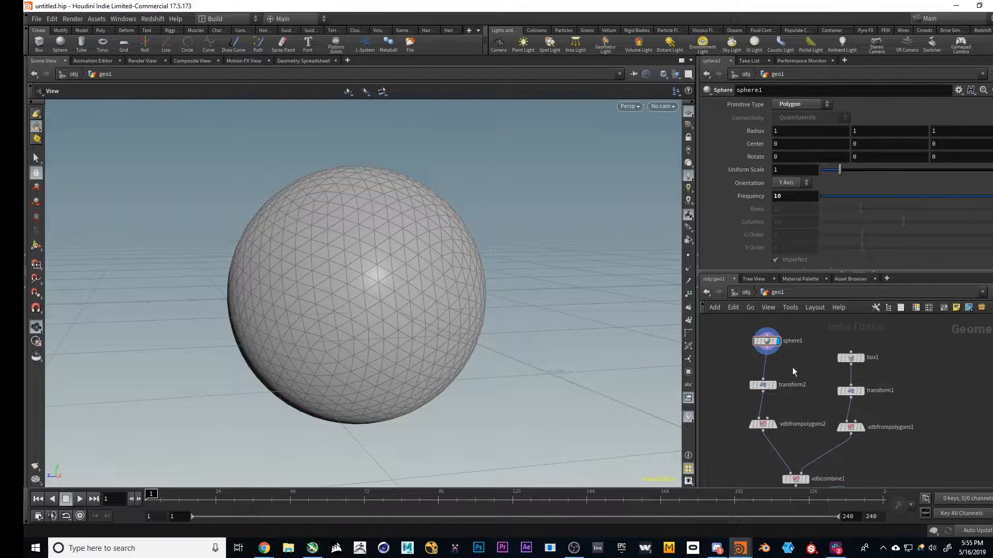
pyautogui.middleClick(766, 339)
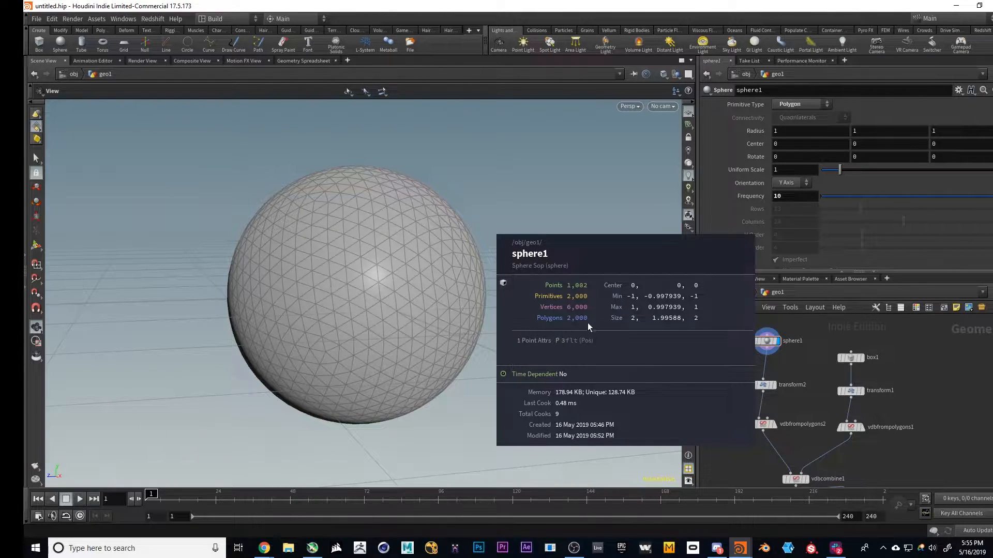
# - Select the transform2 node, display its output and view the raised, scaled sphere above the grid
pyautogui.moveTo(791, 433); pyautogui.dragTo(788, 412, button='middle')
pyautogui.click(759, 364)
pyautogui.click(770, 363)
pyautogui.moveTo(428, 225); pyautogui.dragTo(340, 237, button='right')
pyautogui.moveTo(339, 238); pyautogui.dragTo(477, 290)
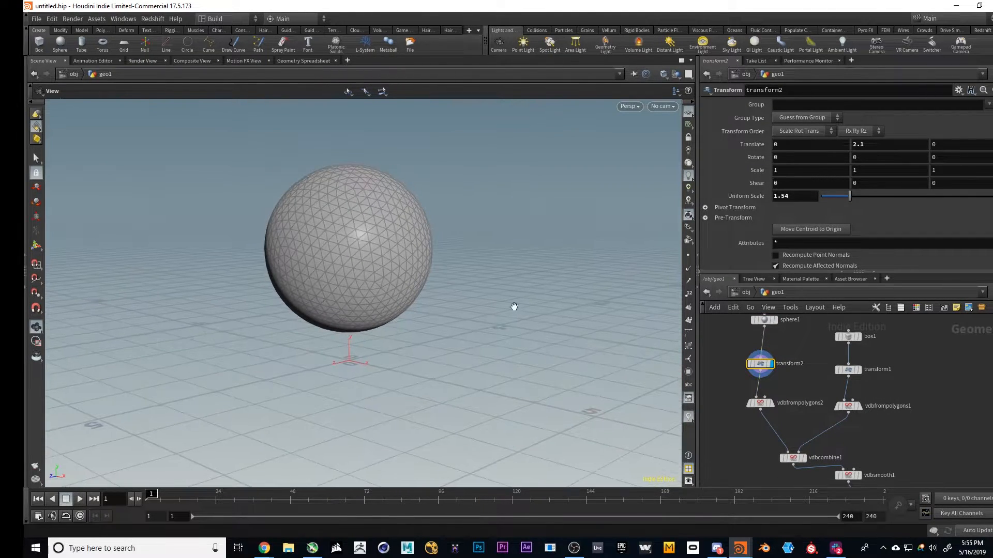
# - Show the box1 geometry as a template wireframe alongside the displayed sphere
pyautogui.moveTo(811, 394); pyautogui.dragTo(800, 411, button='middle')
pyautogui.doubleClick(856, 353)
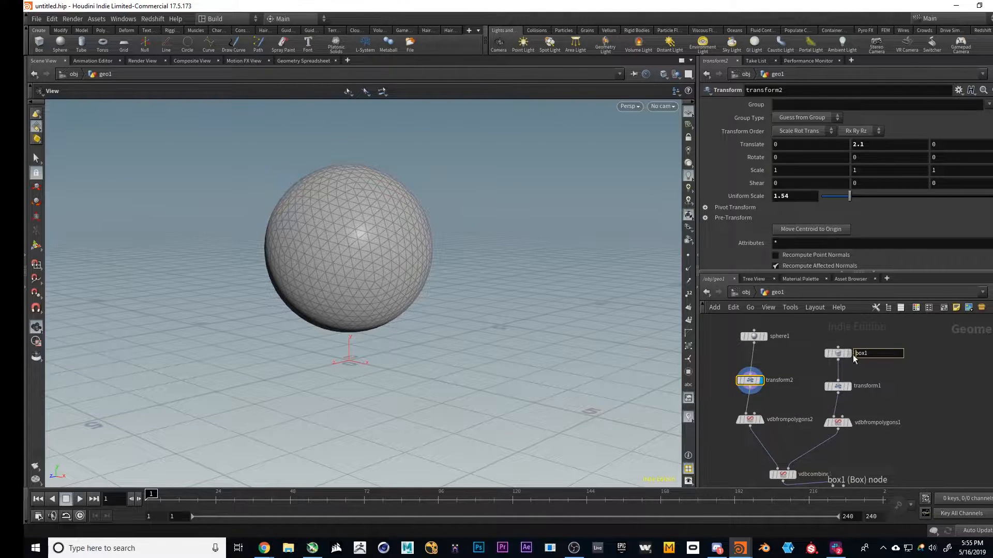
pyautogui.click(849, 364)
pyautogui.moveTo(274, 421); pyautogui.dragTo(314, 346)
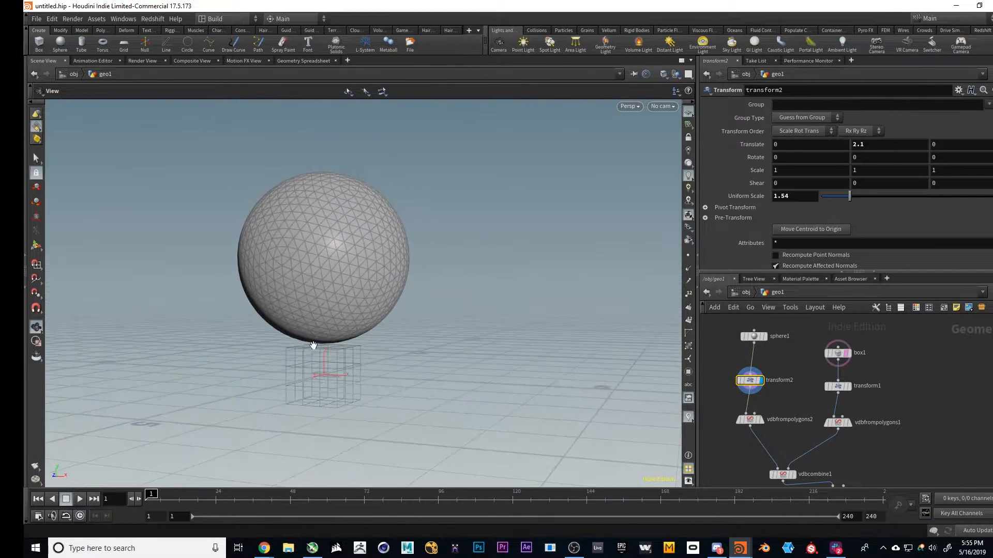
# - Show the transform1 box as a template wireframe and view how it sits relative to the sphere
pyautogui.click(846, 387)
pyautogui.moveTo(436, 326); pyautogui.dragTo(373, 364)
pyautogui.moveTo(271, 343); pyautogui.dragTo(321, 323)
pyautogui.moveTo(388, 287); pyautogui.dragTo(269, 383)
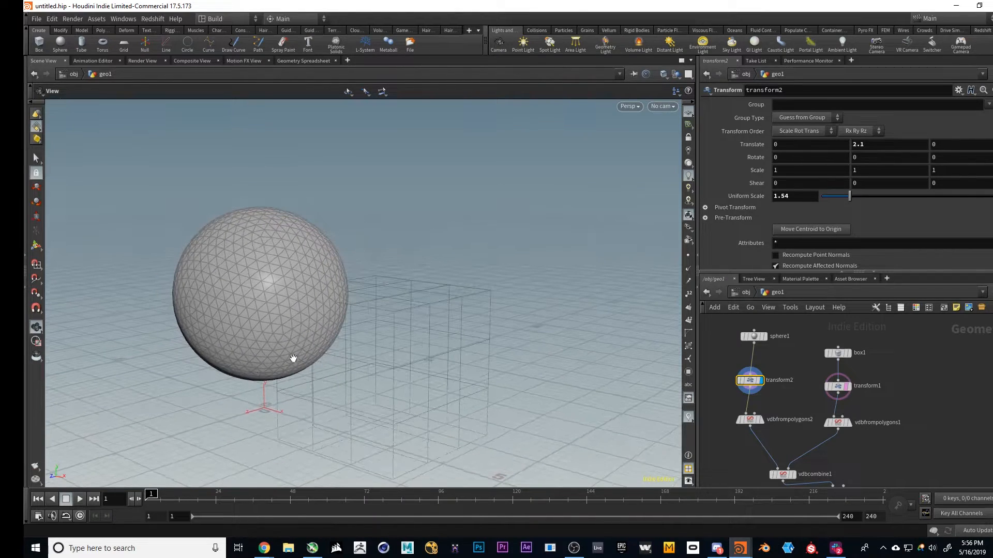
pyautogui.moveTo(412, 370); pyautogui.dragTo(391, 353)
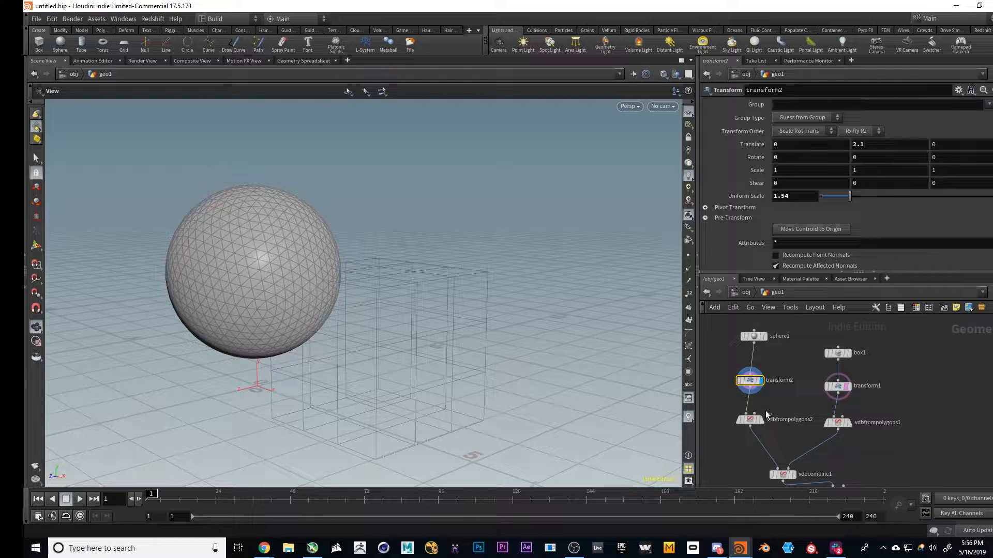
# - Select the vdbfrompolygons2 node and display its VDB version of the sphere
pyautogui.click(786, 403)
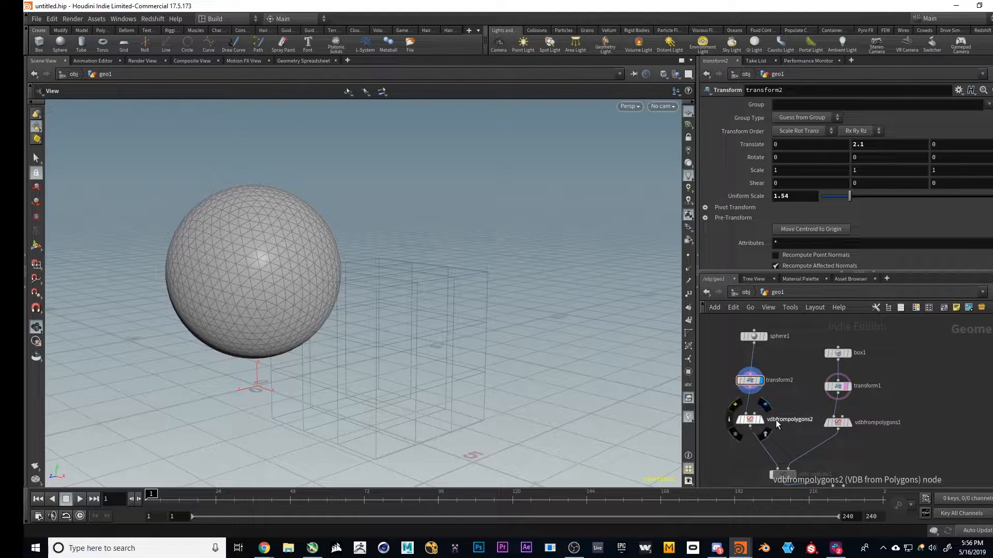
pyautogui.click(744, 421)
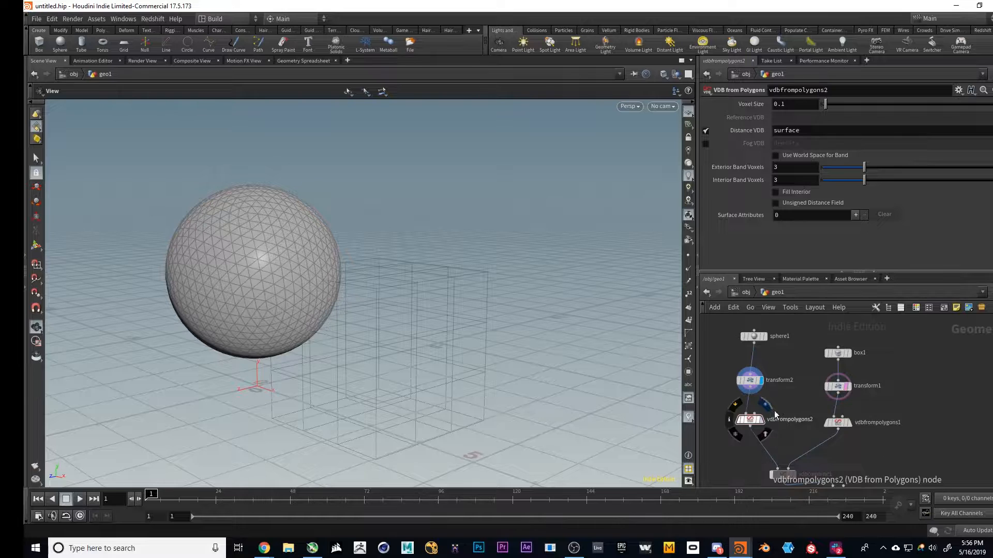
pyautogui.moveTo(764, 421)
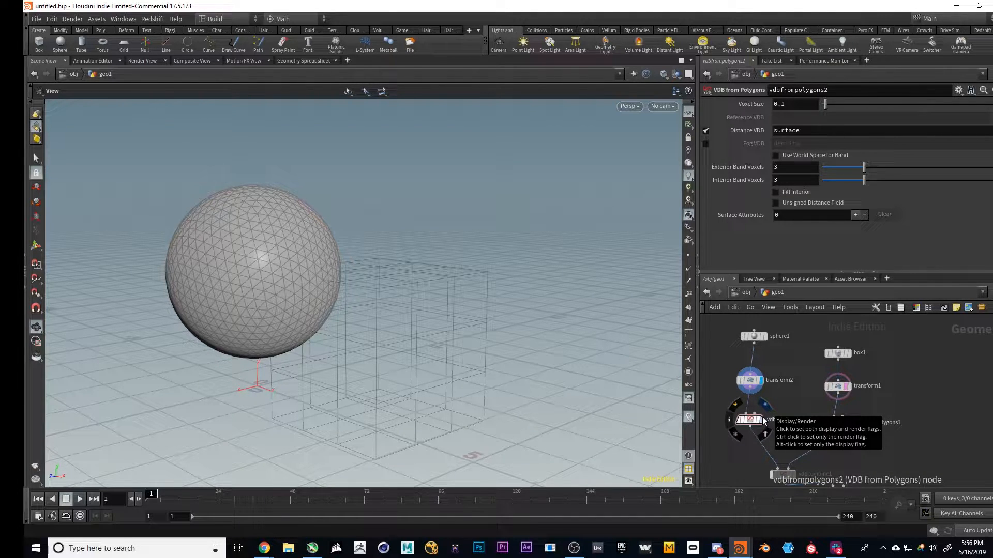
pyautogui.click(762, 420)
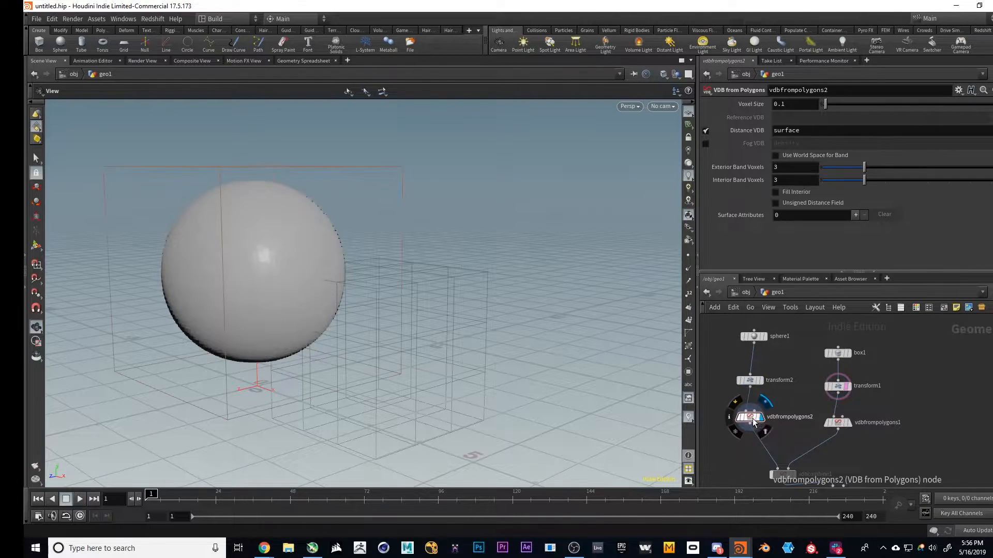
# - Examine the voxel structure along the edge and surface of the VDB sphere up close
pyautogui.scroll(10, 565, 340)
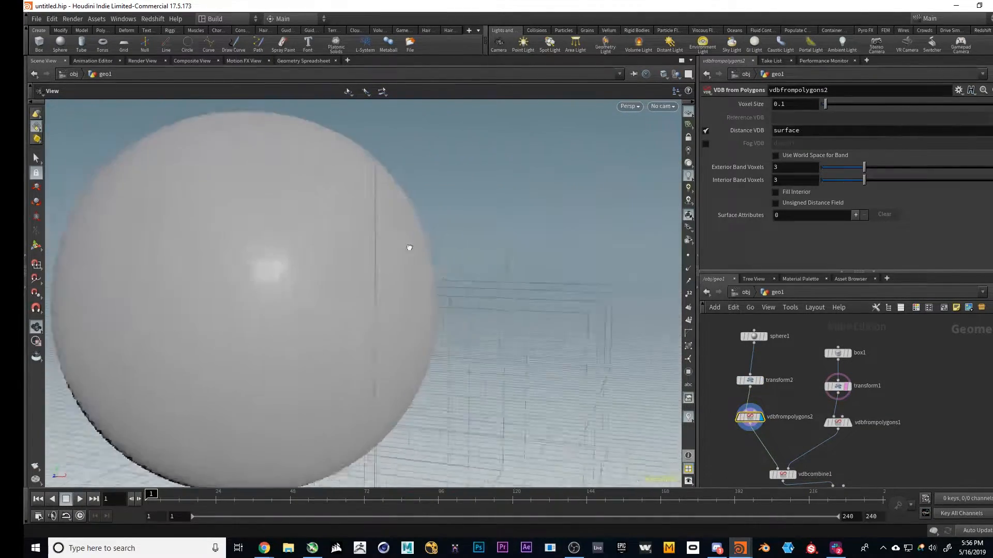
pyautogui.moveTo(409, 247); pyautogui.dragTo(262, 222)
pyautogui.moveTo(262, 223); pyautogui.dragTo(585, 300, button='right')
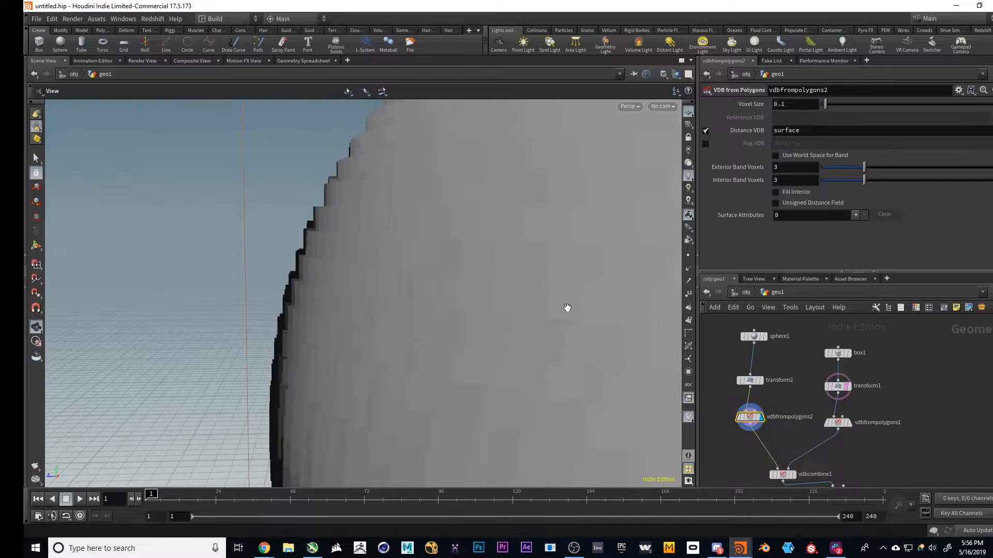
pyautogui.moveTo(585, 300); pyautogui.dragTo(432, 292, button='middle')
pyautogui.moveTo(433, 293); pyautogui.dragTo(465, 391, button='right')
pyautogui.moveTo(466, 390); pyautogui.dragTo(391, 311)
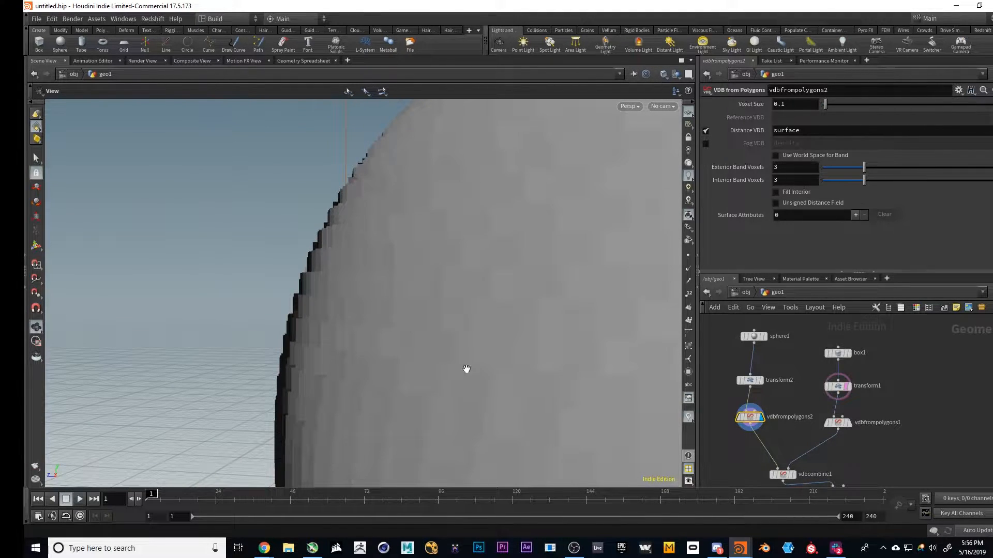
# - Inspect the stepped voxels along the VDB sphere's silhouette from several angles
pyautogui.moveTo(471, 302)
pyautogui.mouseDown()
pyautogui.moveTo(295, 326)
pyautogui.moveTo(496, 308)
pyautogui.moveTo(485, 339)
pyautogui.moveTo(592, 352)
pyautogui.moveTo(549, 379)
pyautogui.moveTo(388, 381)
pyautogui.moveTo(311, 365)
pyautogui.moveTo(466, 347)
pyautogui.moveTo(455, 345)
pyautogui.mouseUp()
pyautogui.moveTo(336, 254); pyautogui.dragTo(640, 281, button='right')
pyautogui.moveTo(177, 310)
pyautogui.mouseDown(button='right')
pyautogui.moveTo(306, 317)
pyautogui.moveTo(249, 327)
pyautogui.mouseUp(button='right')
pyautogui.moveTo(250, 327); pyautogui.dragTo(348, 308)
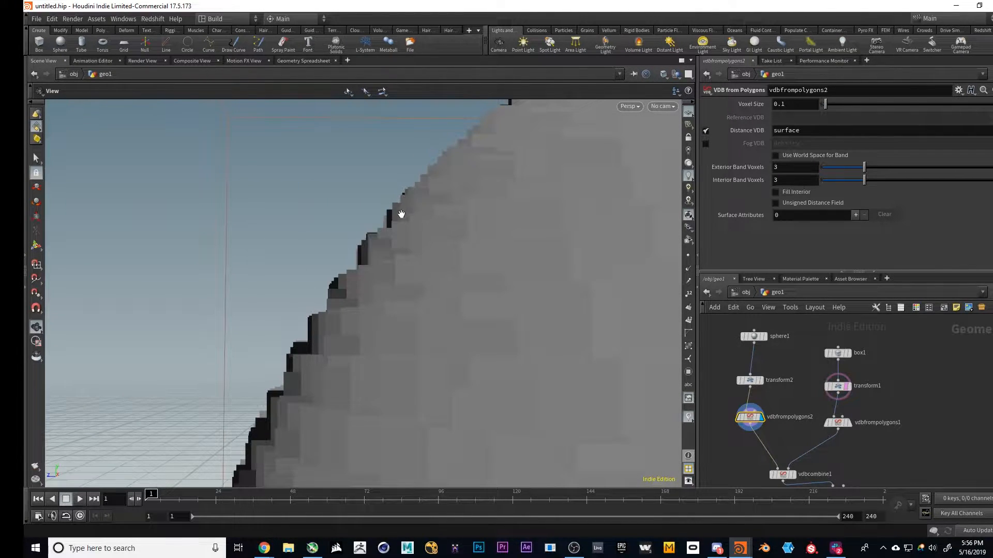
pyautogui.moveTo(387, 242); pyautogui.dragTo(384, 236)
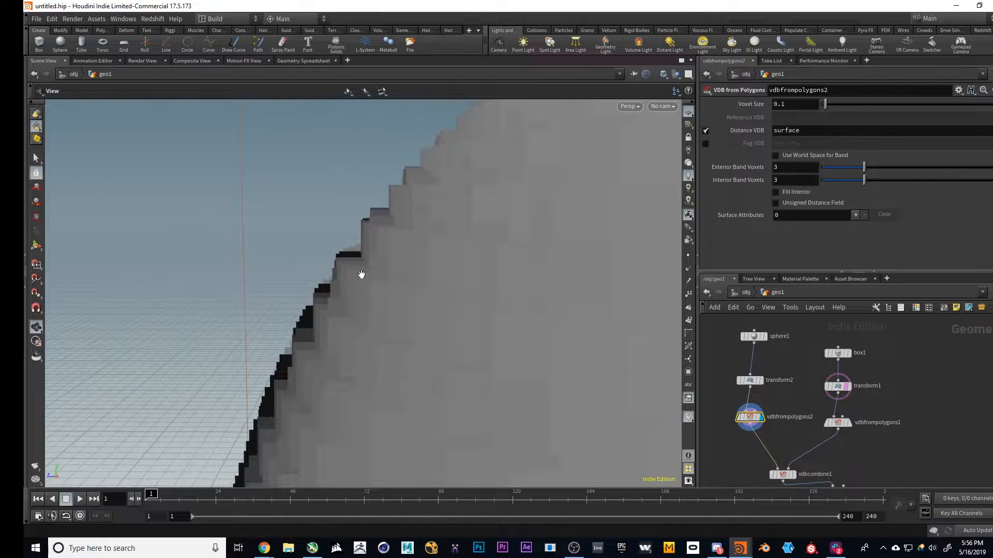
pyautogui.moveTo(378, 285); pyautogui.dragTo(472, 218)
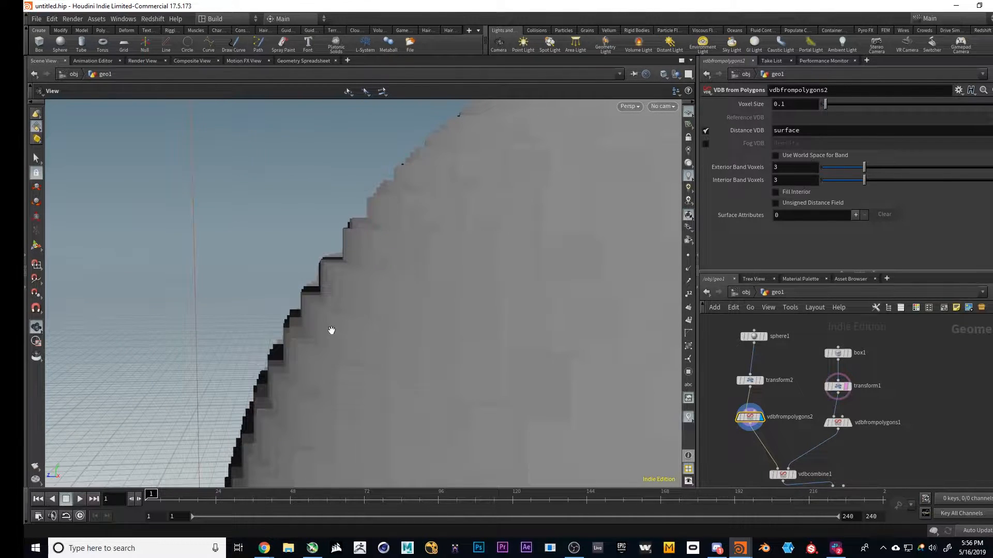
pyautogui.moveTo(786, 421); pyautogui.dragTo(775, 387, button='middle')
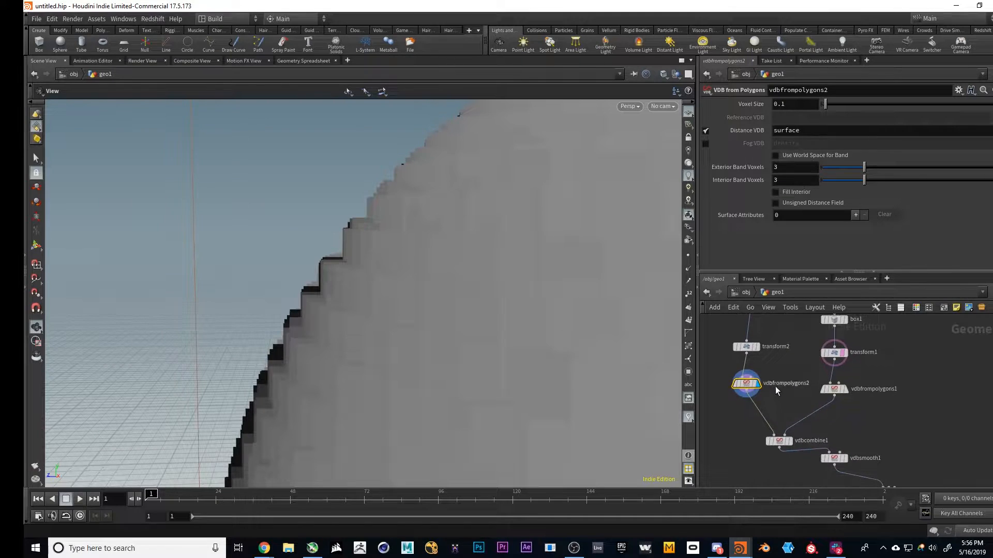
# - Check the node info of vdbfrompolygons2 and view the whole VDB sphere
pyautogui.middleClick(746, 387)
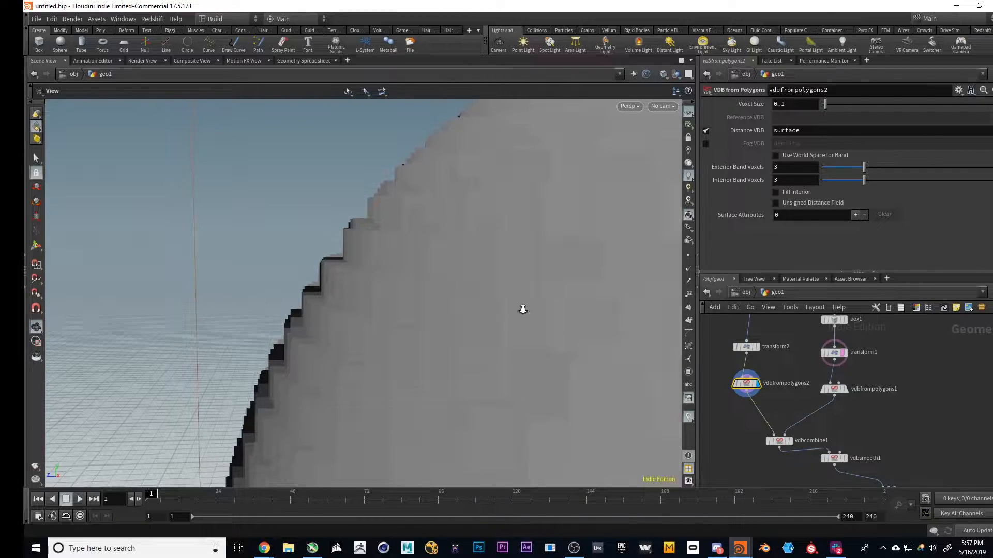
pyautogui.moveTo(532, 311); pyautogui.dragTo(292, 423, button='right')
pyautogui.moveTo(516, 408); pyautogui.dragTo(374, 315, button='middle')
pyautogui.moveTo(375, 315); pyautogui.dragTo(434, 336)
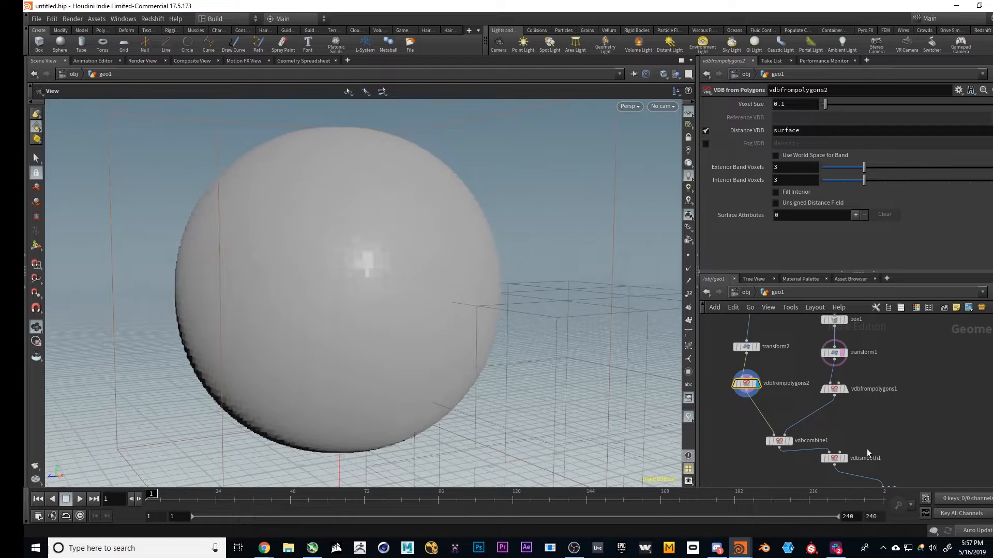
pyautogui.moveTo(886, 422); pyautogui.dragTo(881, 429, button='middle')
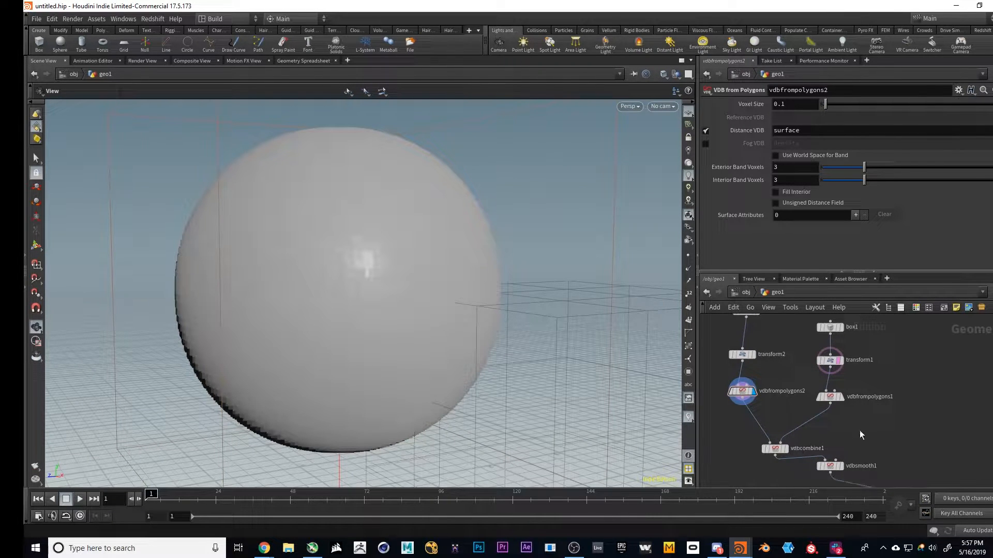
pyautogui.moveTo(250, 401); pyautogui.dragTo(308, 268)
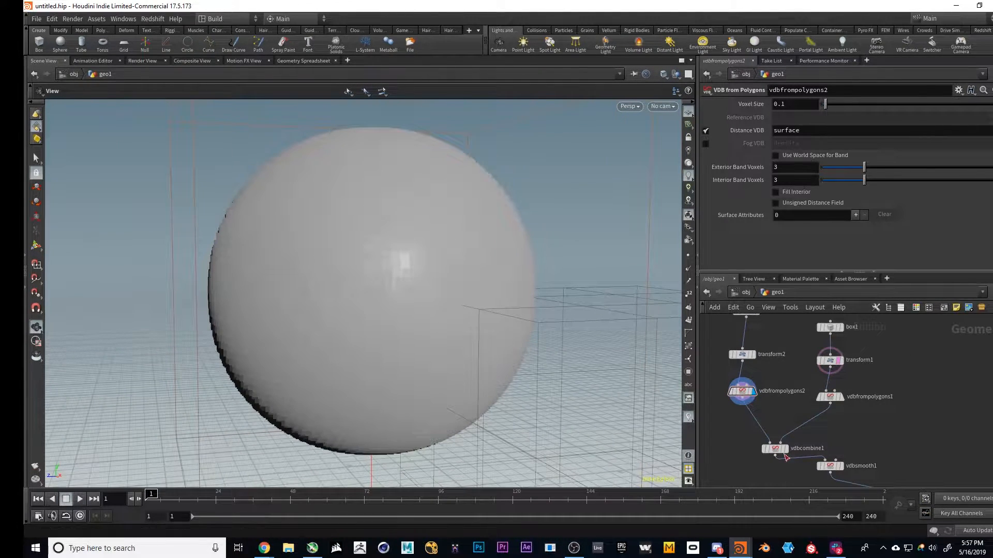
# - Display the VDB box from vdbfrompolygons1, followed by the VDB sphere from vdbfrompolygons2, to compare both inputs of the combine
pyautogui.click(829, 397)
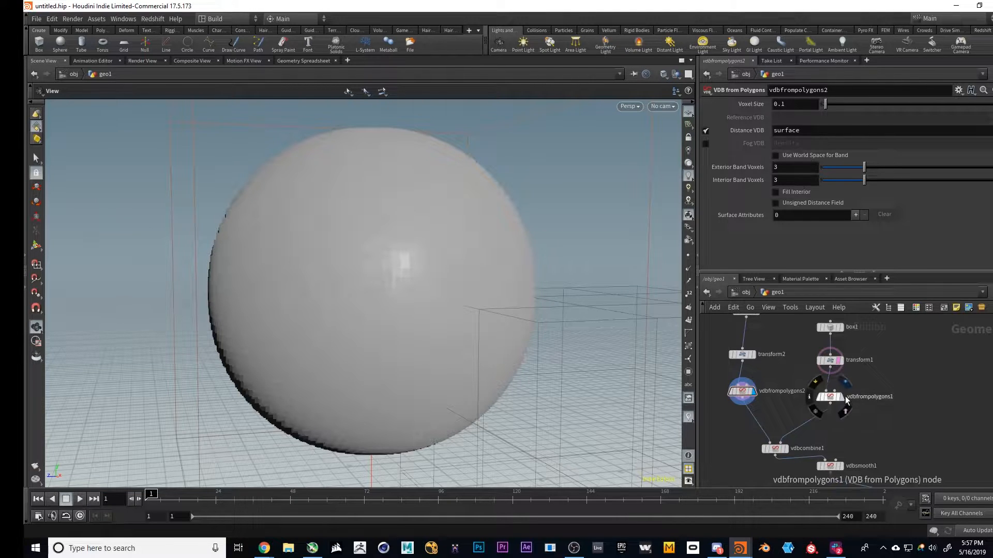
pyautogui.click(841, 397)
pyautogui.moveTo(553, 400); pyautogui.dragTo(839, 426)
pyautogui.moveTo(776, 379)
pyautogui.mouseDown(button='middle')
pyautogui.moveTo(783, 412)
pyautogui.moveTo(767, 369)
pyautogui.mouseUp(button='middle')
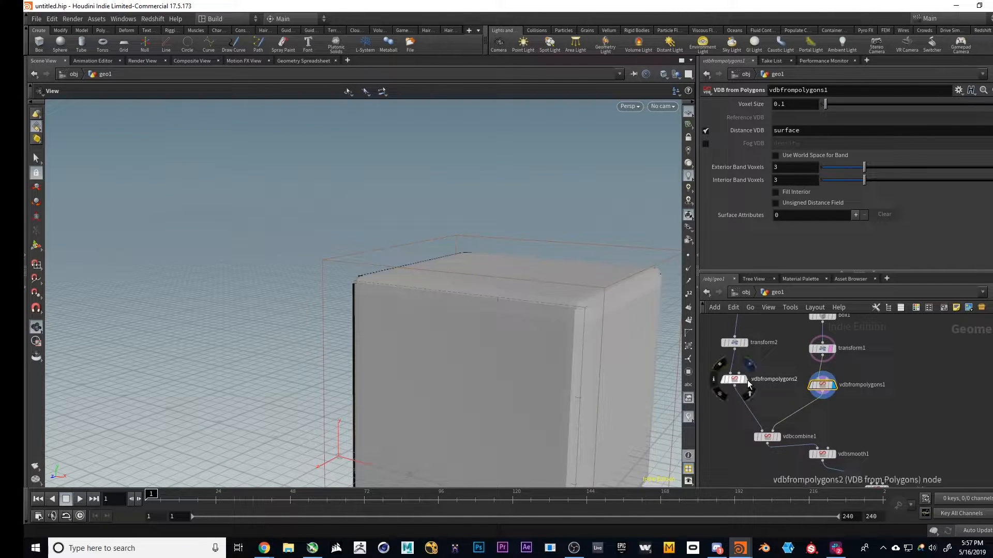
pyautogui.click(747, 380)
pyautogui.moveTo(473, 329); pyautogui.dragTo(413, 342)
pyautogui.moveTo(782, 435); pyautogui.dragTo(774, 412, button='middle')
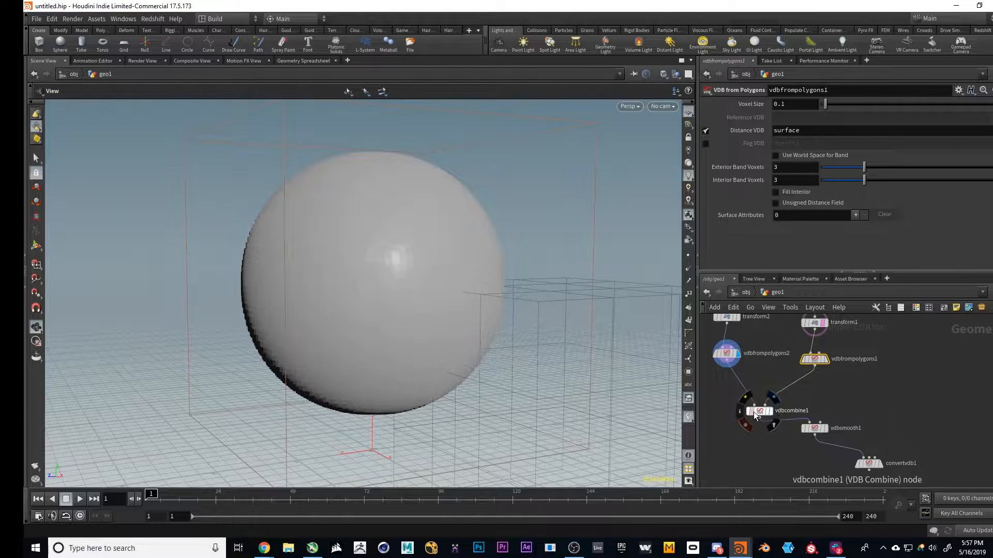
# - Select and display the vdbcombine1 node to show the box subtracted from the sphere
pyautogui.click(758, 411)
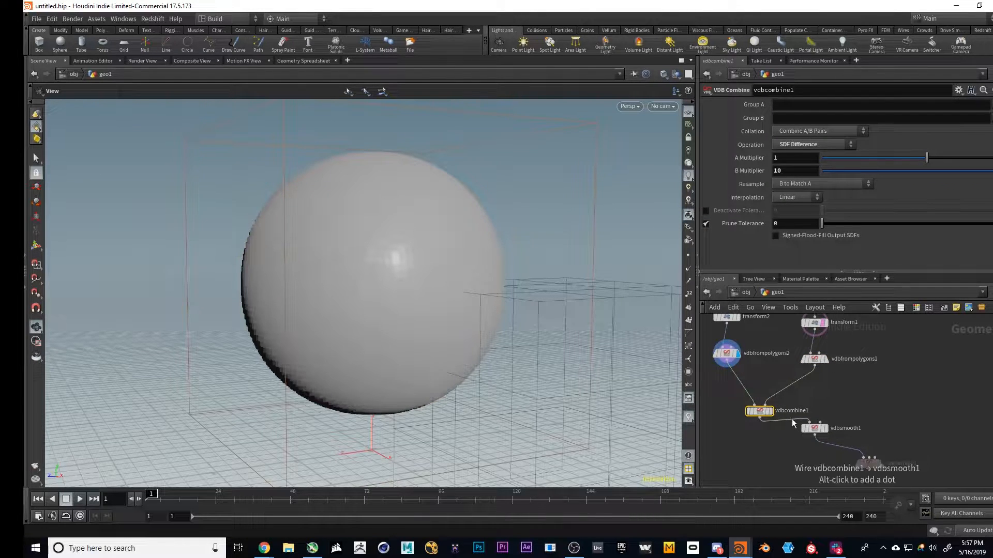
pyautogui.click(772, 413)
pyautogui.moveTo(464, 348); pyautogui.dragTo(390, 312)
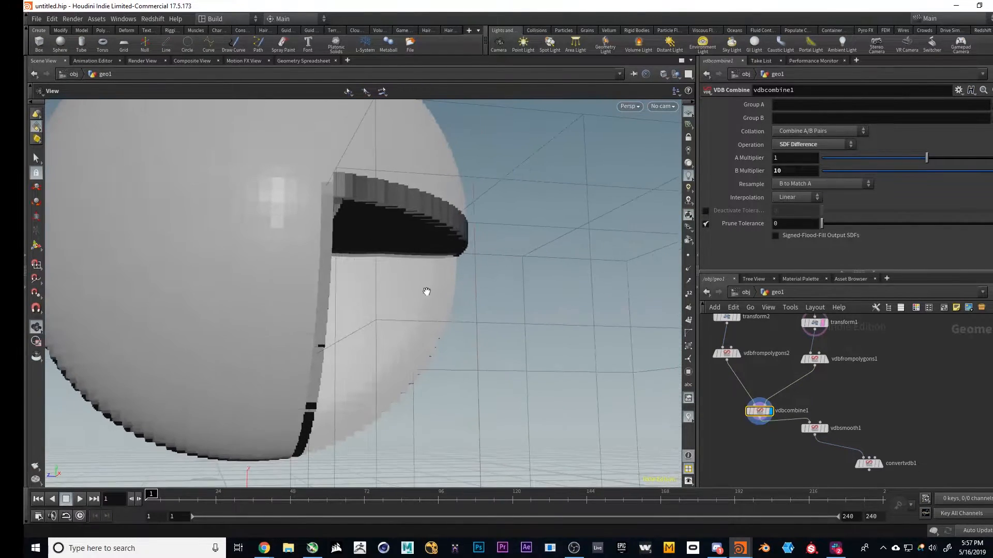
# - Review the operations available in vdbcombine1 and examine the box-shaped cut in the sphere
pyautogui.click(818, 145)
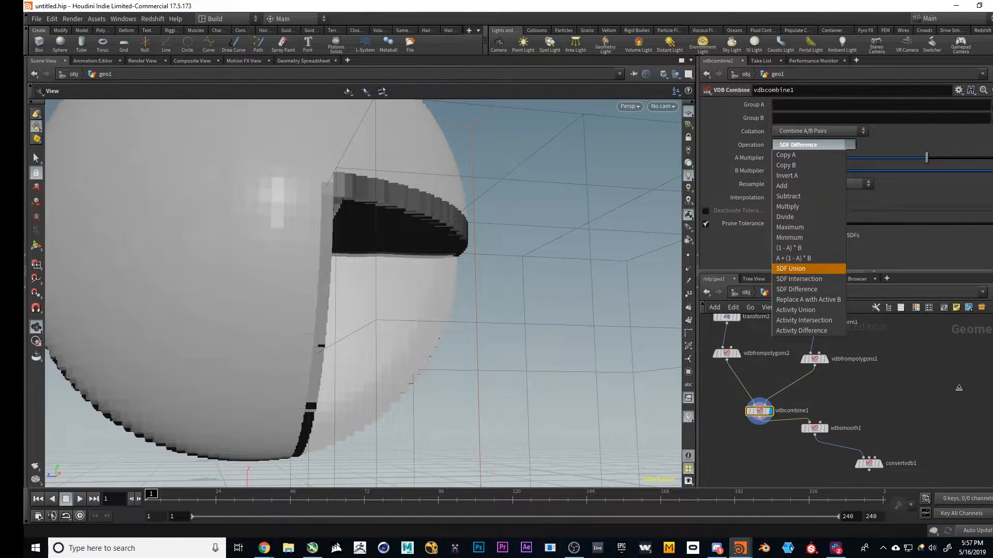
pyautogui.click(933, 447)
pyautogui.moveTo(446, 318); pyautogui.dragTo(418, 326)
pyautogui.moveTo(419, 326); pyautogui.dragTo(366, 333, button='right')
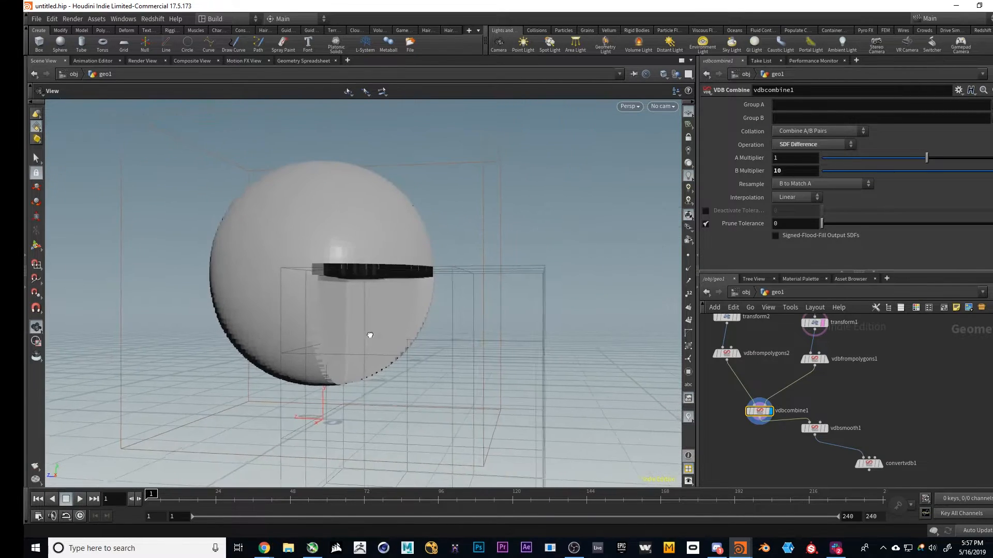
pyautogui.moveTo(366, 332); pyautogui.dragTo(422, 330)
pyautogui.moveTo(760, 393); pyautogui.dragTo(767, 416, button='middle')
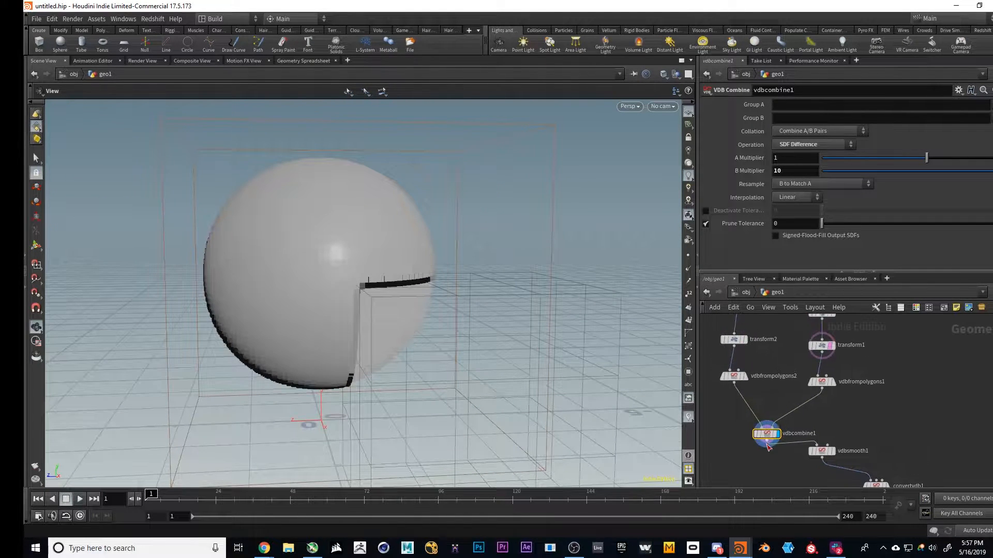
pyautogui.moveTo(773, 420)
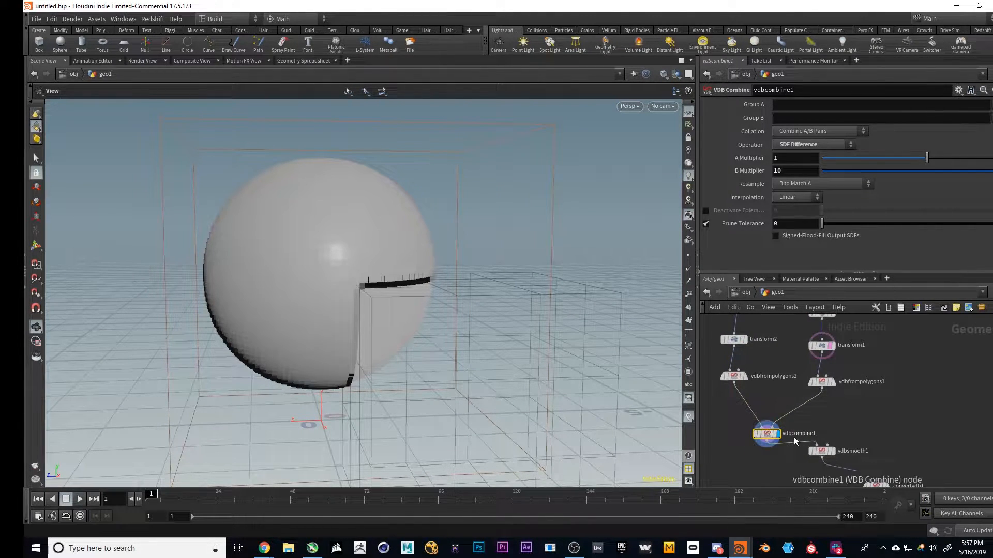
pyautogui.moveTo(389, 324); pyautogui.dragTo(440, 362)
# - Bypass the vdbsmooth1 node and delete the existing convertvdb1 node
pyautogui.moveTo(804, 408); pyautogui.dragTo(789, 371, button='middle')
pyautogui.moveTo(793, 414)
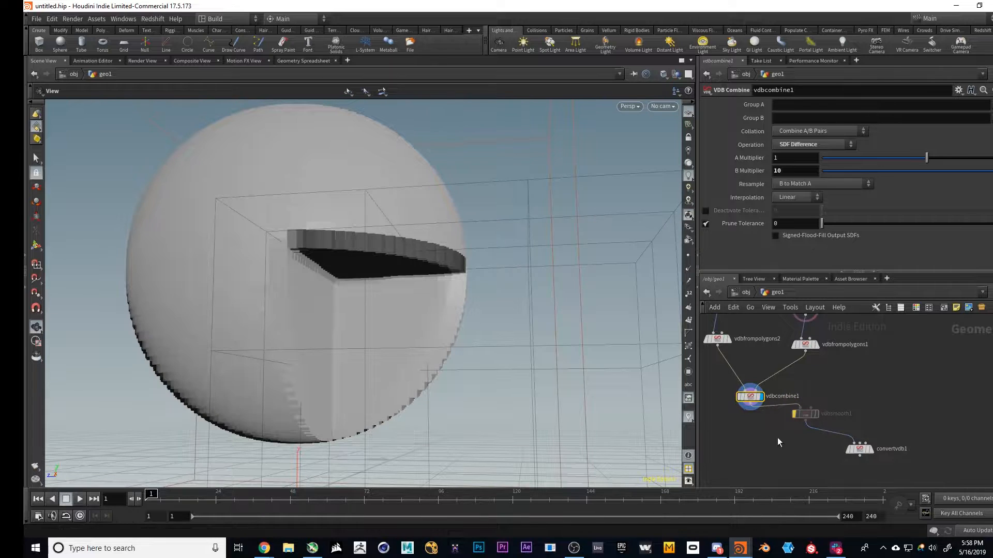
pyautogui.click(859, 449)
pyautogui.press('Delete')
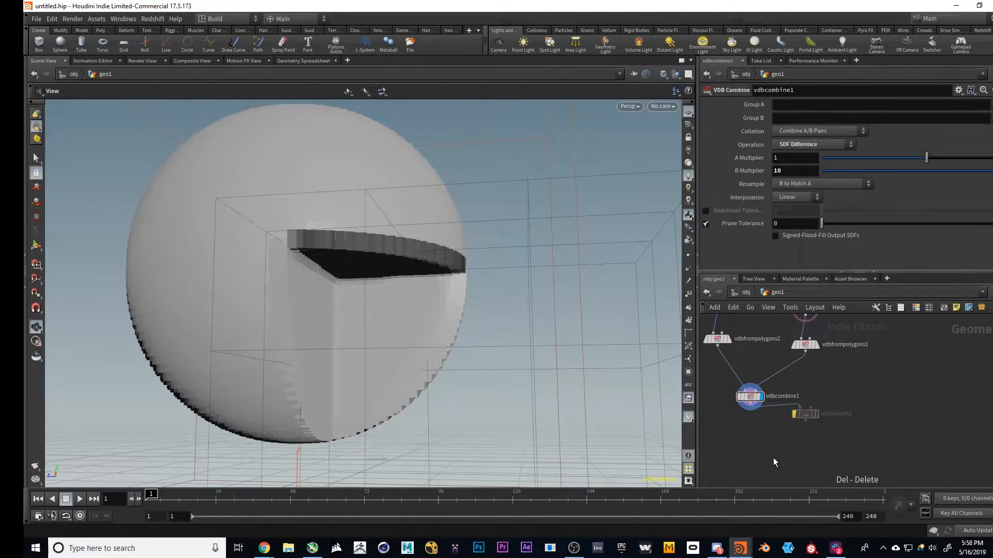
# - Add a new Convert VDB node below vdbcombine1 and wire the vdbcombine1 output into it
pyautogui.press('Tab')
pyautogui.write('convert vd')
pyautogui.press('Return')
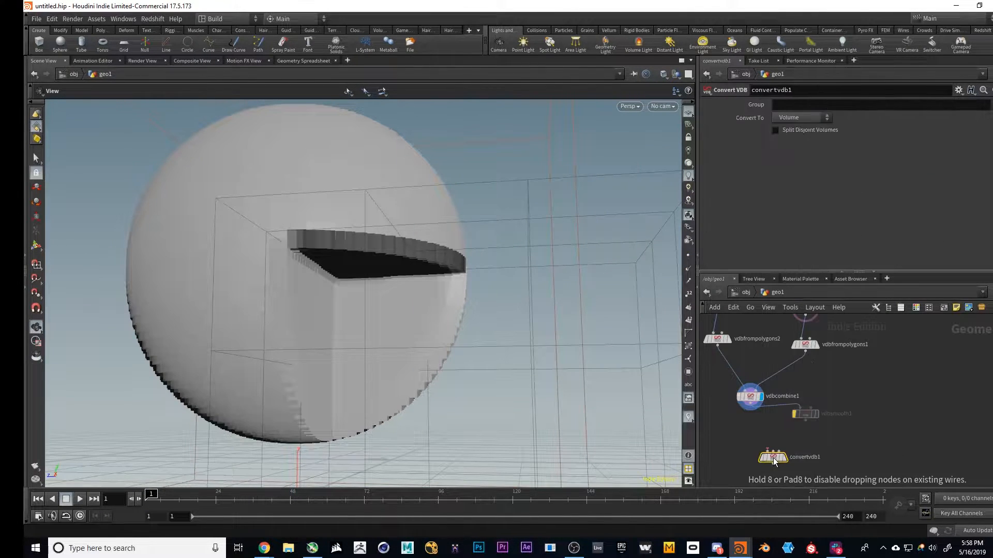
pyautogui.click(773, 457)
pyautogui.moveTo(767, 453); pyautogui.dragTo(750, 403)
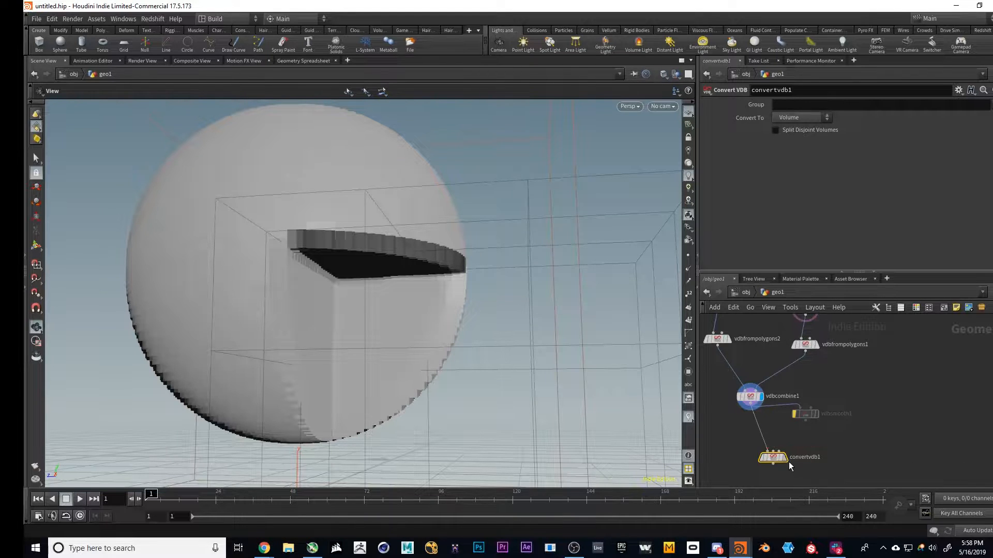
# - Display the convertvdb1 node with Convert To set to Polygons and inspect the mesh with its wireframe shown
pyautogui.click(785, 457)
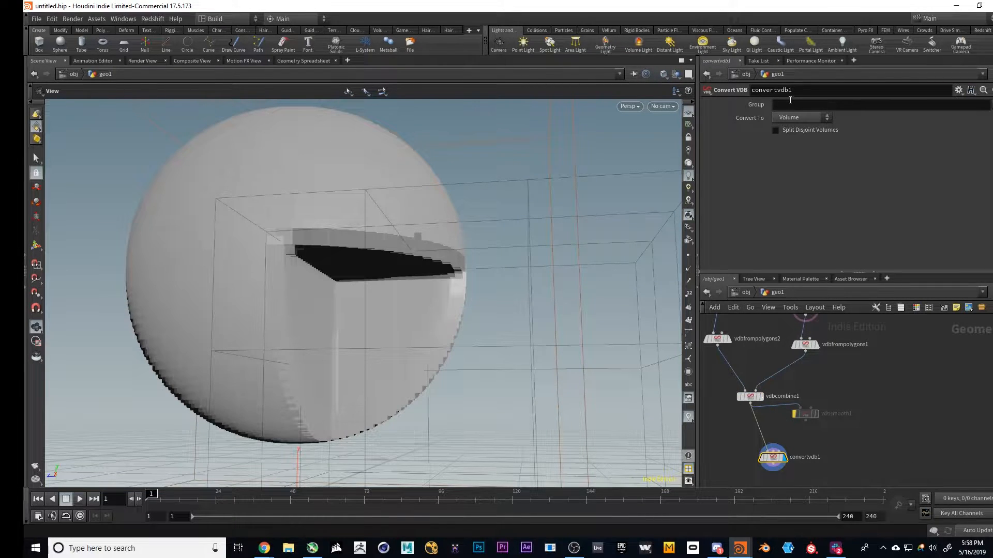
pyautogui.click(803, 118)
pyautogui.click(805, 149)
pyautogui.moveTo(344, 258); pyautogui.dragTo(308, 265)
pyautogui.moveTo(564, 367); pyautogui.dragTo(278, 338)
pyautogui.moveTo(411, 164); pyautogui.dragTo(287, 351)
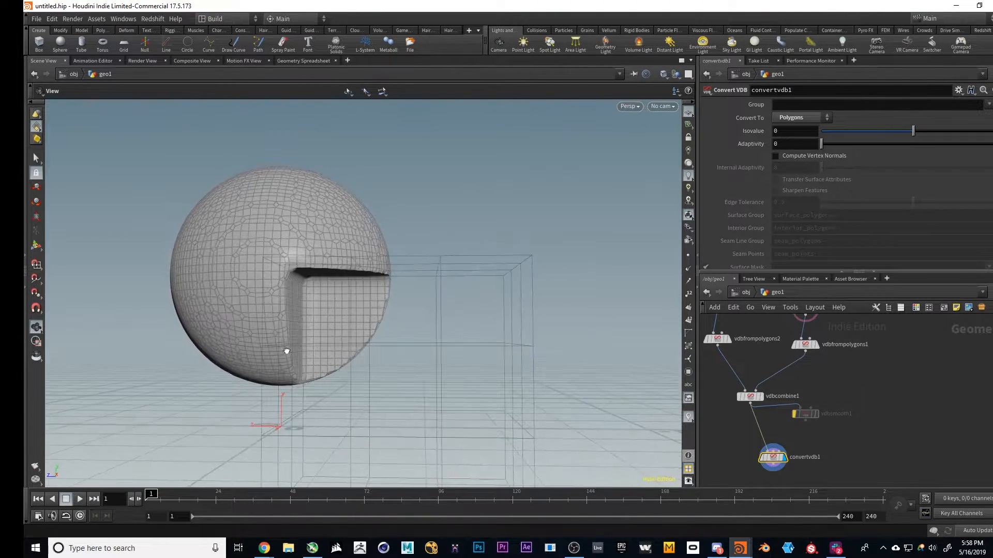
# - Move the cutting box in transform1 by setting Translate X to 1.1 and Translate Y to 2.4
pyautogui.moveTo(898, 373); pyautogui.dragTo(895, 436, button='middle')
pyautogui.click(824, 376)
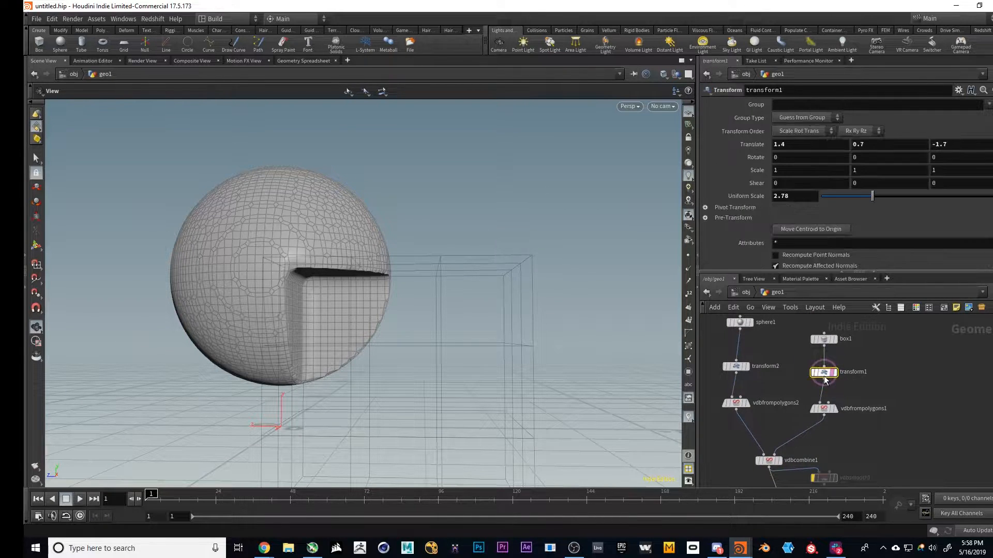
pyautogui.moveTo(880, 145); pyautogui.dragTo(904, 145, button='middle')
pyautogui.moveTo(812, 145); pyautogui.dragTo(791, 142, button='middle')
# - Check the geometry info of the convertvdb1 node
pyautogui.moveTo(863, 445); pyautogui.dragTo(863, 354, button='middle')
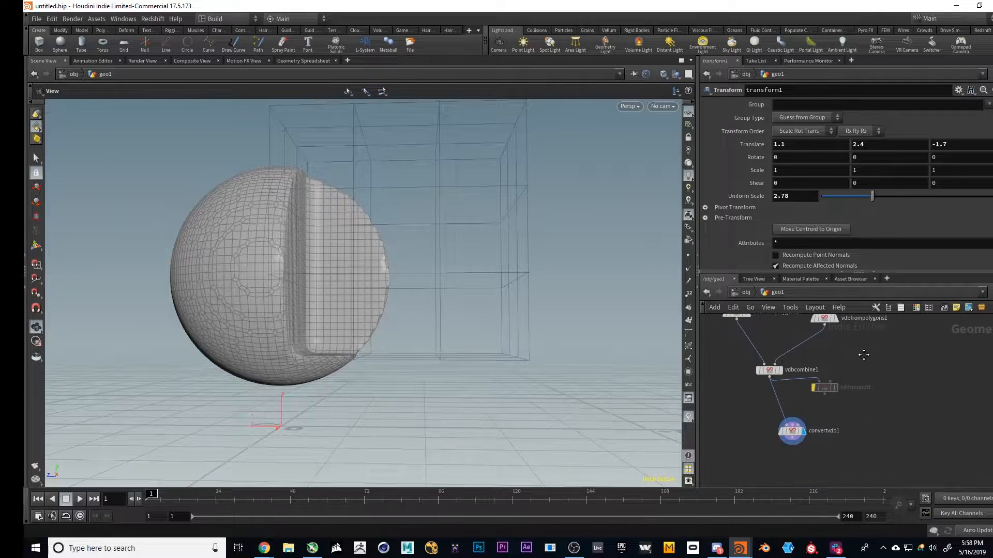
pyautogui.middleClick(791, 434)
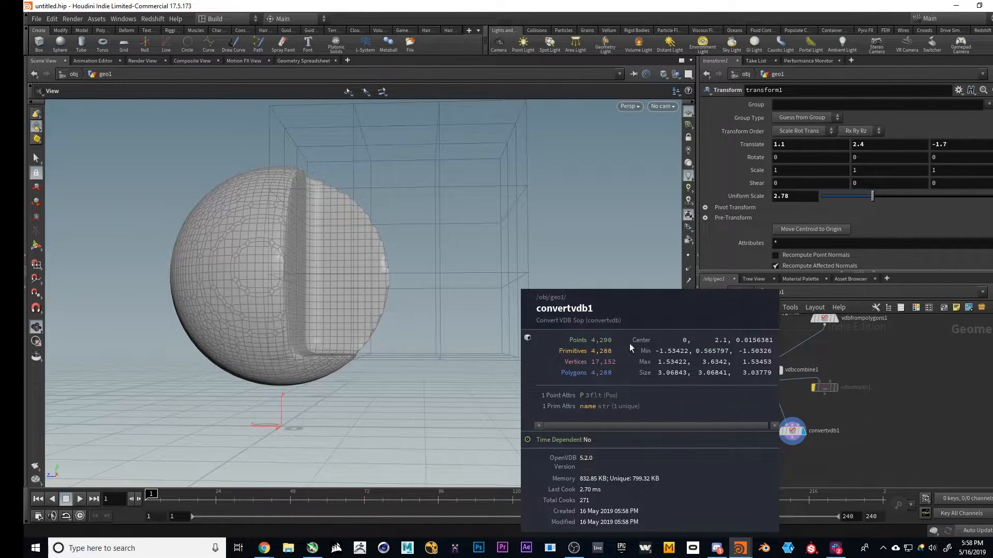
pyautogui.scroll(-3, 908, 438)
pyautogui.scroll(2, 839, 435)
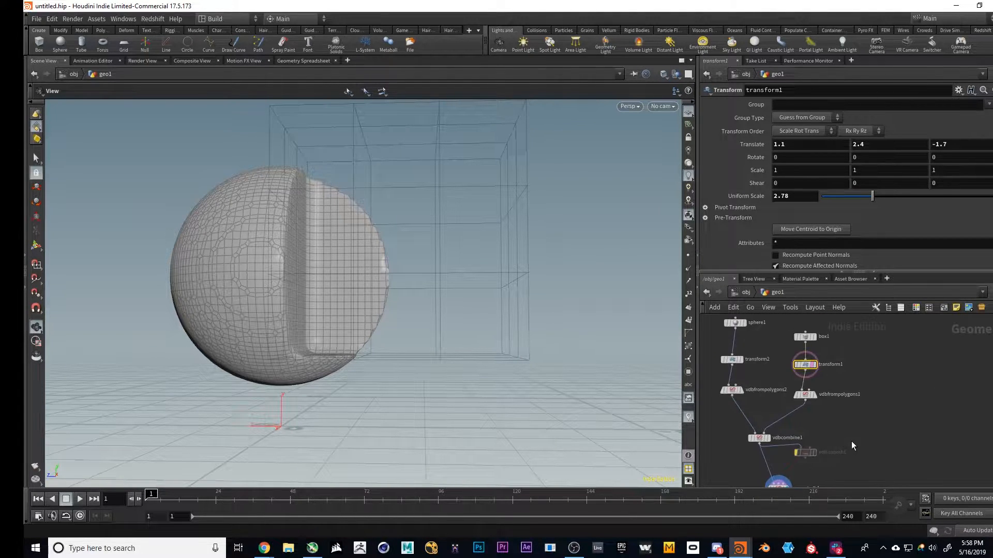
# - Display the vdbcombine1 node and set its Operation to SDF Union
pyautogui.click(771, 439)
pyautogui.click(759, 438)
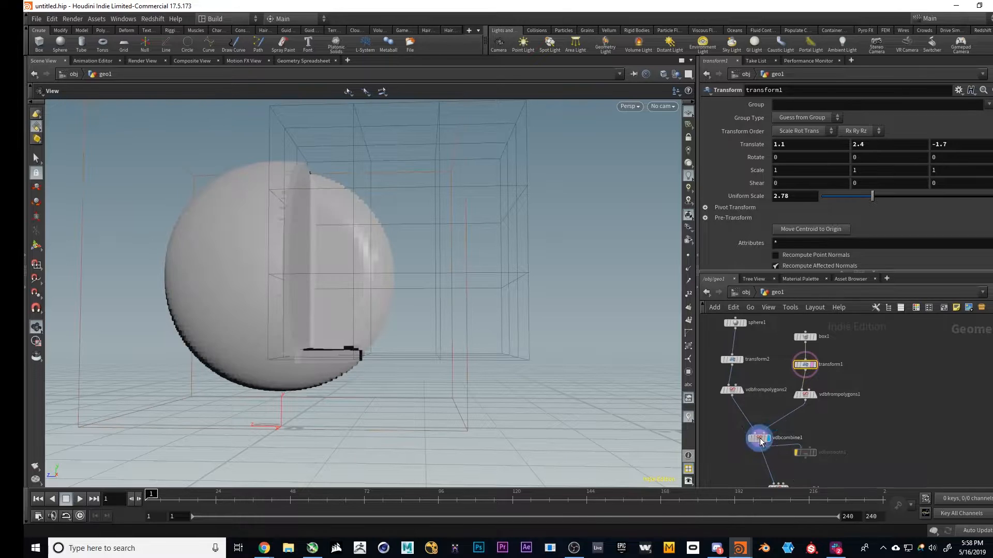
pyautogui.moveTo(325, 256)
pyautogui.mouseDown()
pyautogui.moveTo(215, 293)
pyautogui.moveTo(354, 263)
pyautogui.moveTo(331, 268)
pyautogui.mouseUp()
pyautogui.moveTo(826, 471); pyautogui.dragTo(852, 423, button='middle')
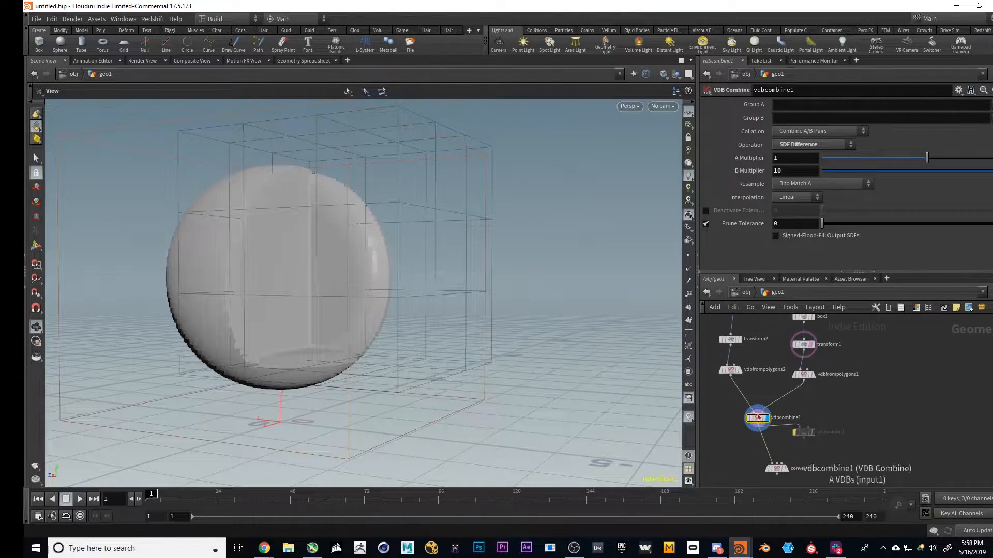
pyautogui.click(803, 144)
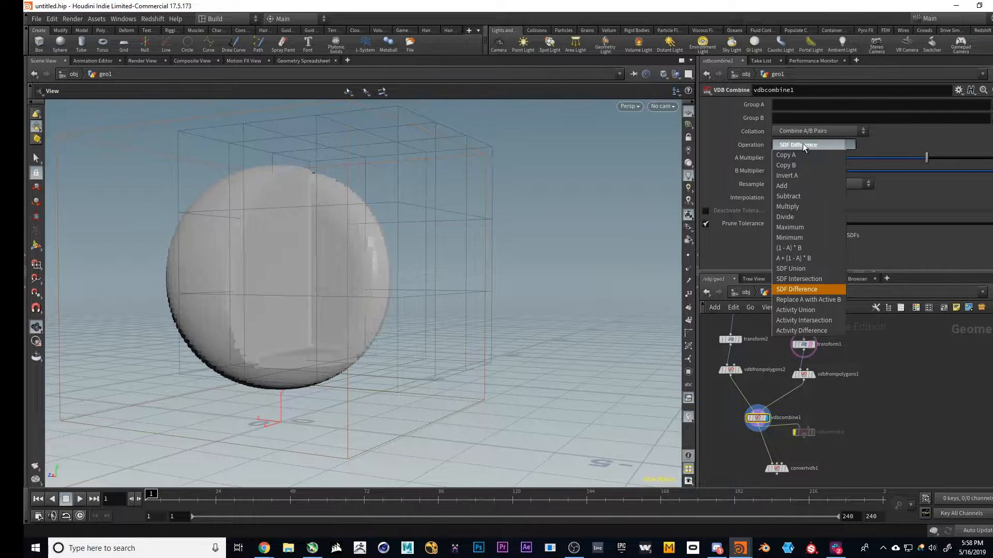
pyautogui.click(810, 268)
pyautogui.moveTo(352, 294); pyautogui.dragTo(341, 316)
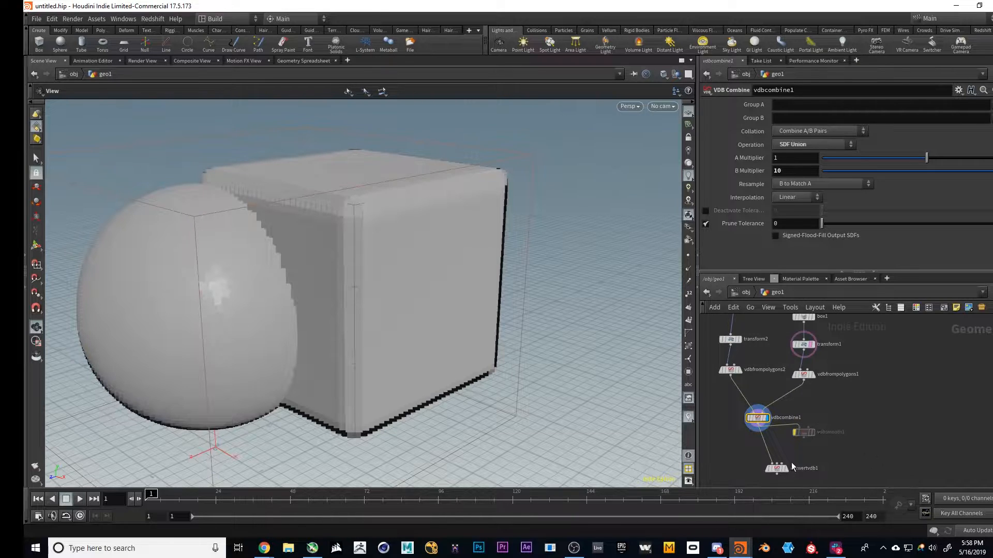
# - Reposition convertvdb1 beneath vdbcombine1, and re-enable and display the vdbsmooth1 node
pyautogui.moveTo(777, 469); pyautogui.dragTo(749, 472)
pyautogui.moveTo(820, 447); pyautogui.dragTo(821, 426, button='middle')
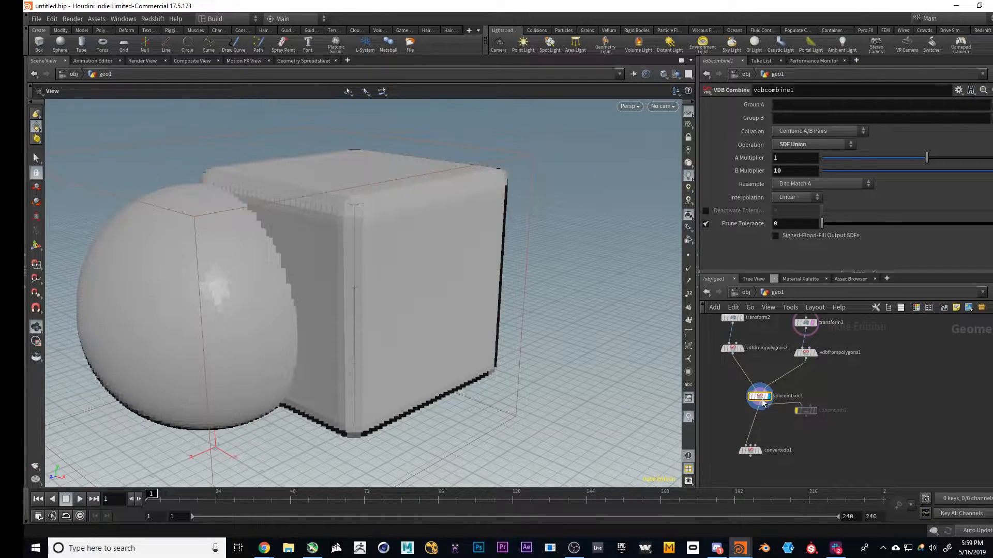
pyautogui.click(795, 412)
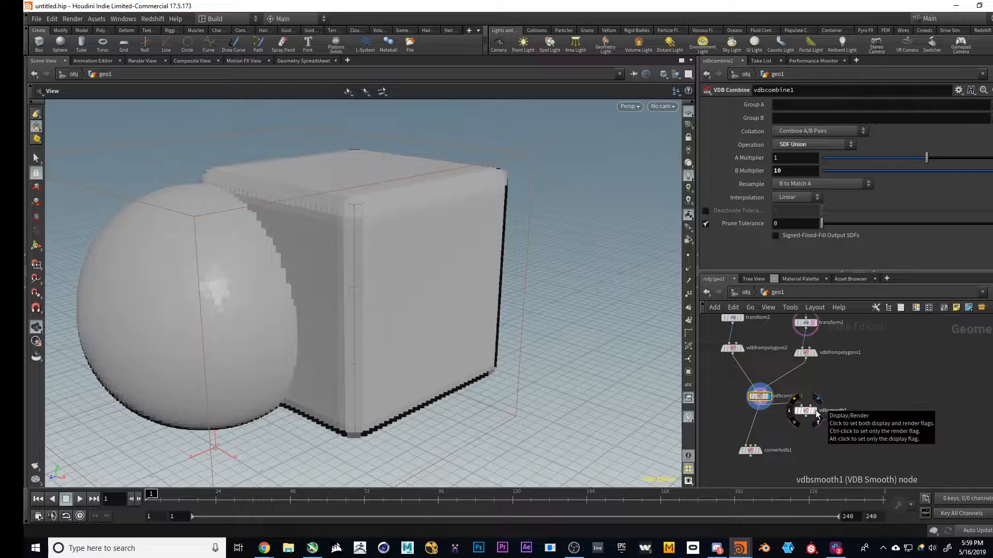
pyautogui.moveTo(199, 224); pyautogui.dragTo(388, 309)
pyautogui.click(805, 411)
pyautogui.moveTo(846, 405); pyautogui.dragTo(823, 365, button='middle')
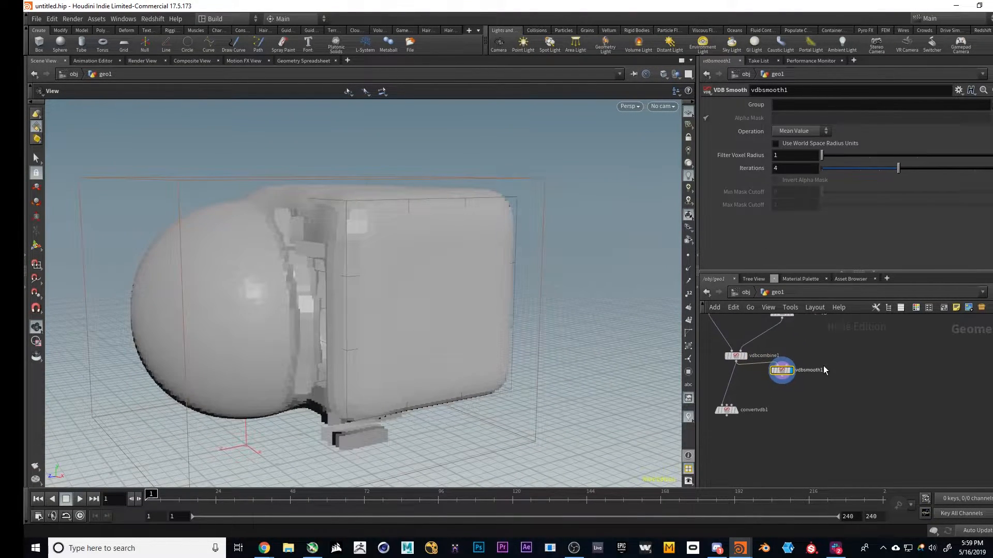
# - Inspect the vdbcombine1 and vdbfrompolygons1 settings, and compare the combined shape with and without vdbsmooth1
pyautogui.click(736, 356)
pyautogui.moveTo(357, 329); pyautogui.dragTo(377, 308)
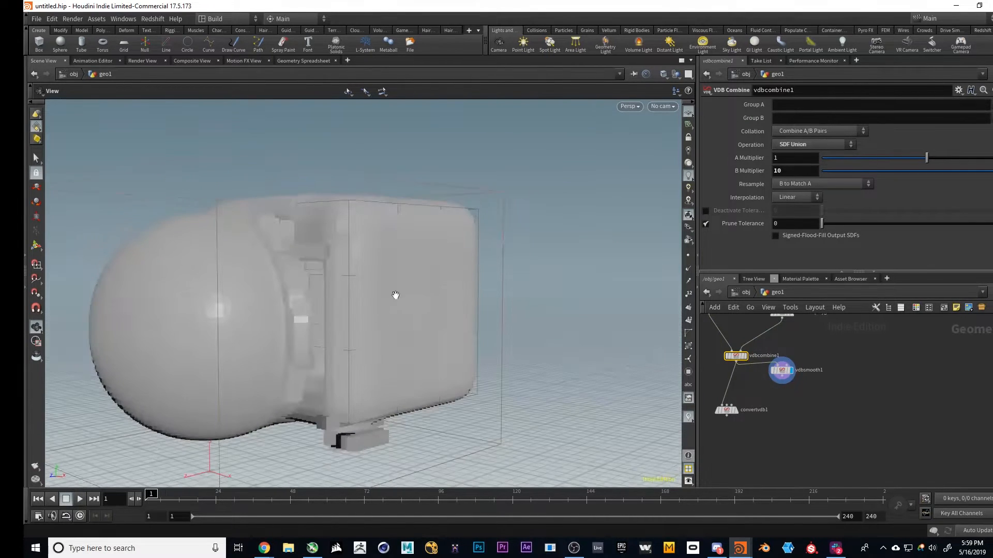
pyautogui.moveTo(812, 323); pyautogui.dragTo(812, 359, button='middle')
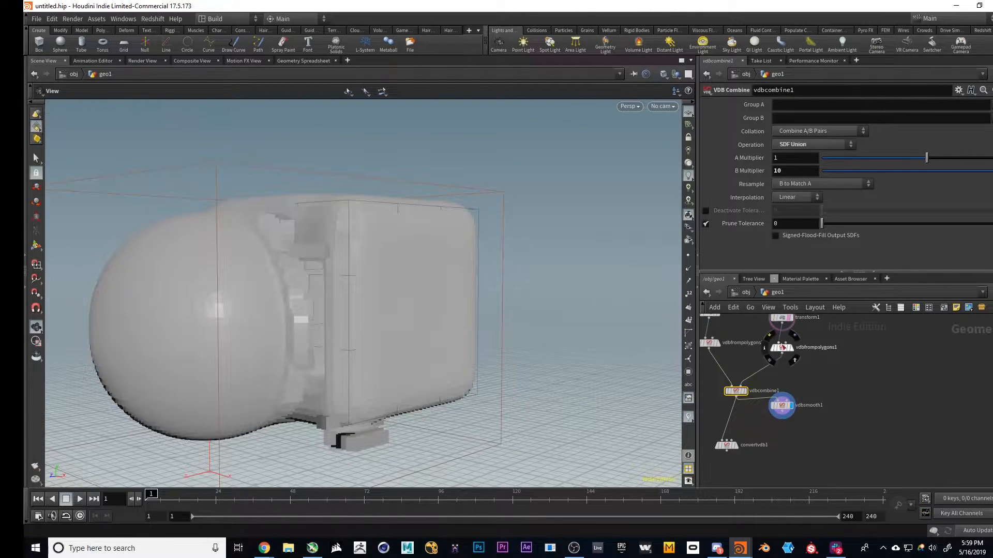
pyautogui.click(783, 349)
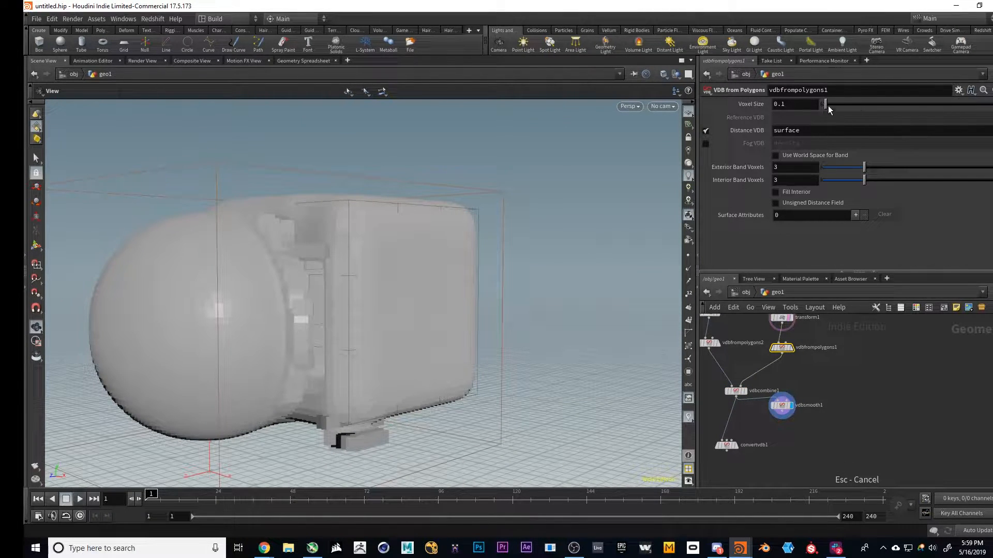
pyautogui.moveTo(857, 387); pyautogui.dragTo(906, 394, button='middle')
pyautogui.click(829, 413)
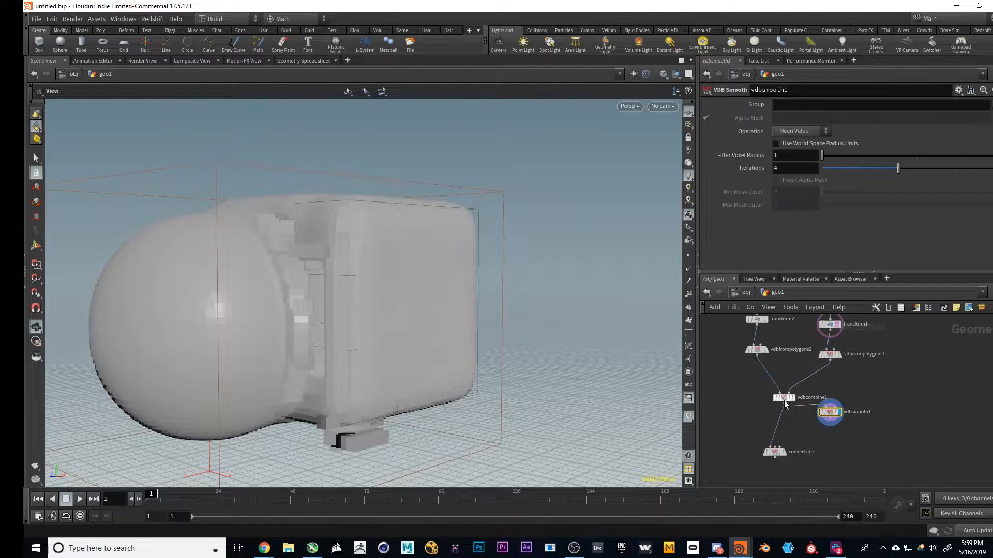
pyautogui.click(793, 398)
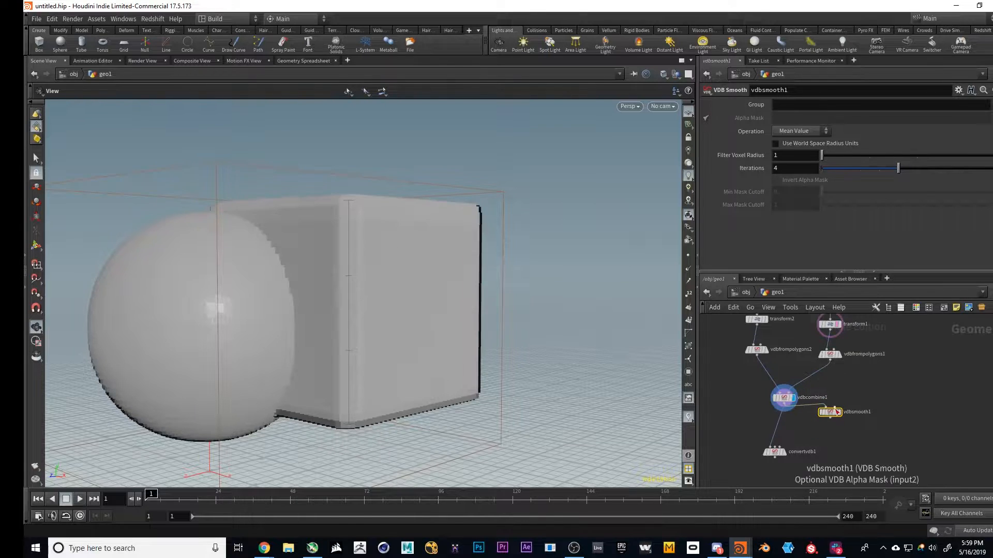
pyautogui.click(838, 412)
# - Set the Operation of vdbcombine1 to SDF Difference so that the box is subtracted from the sphere
pyautogui.click(783, 397)
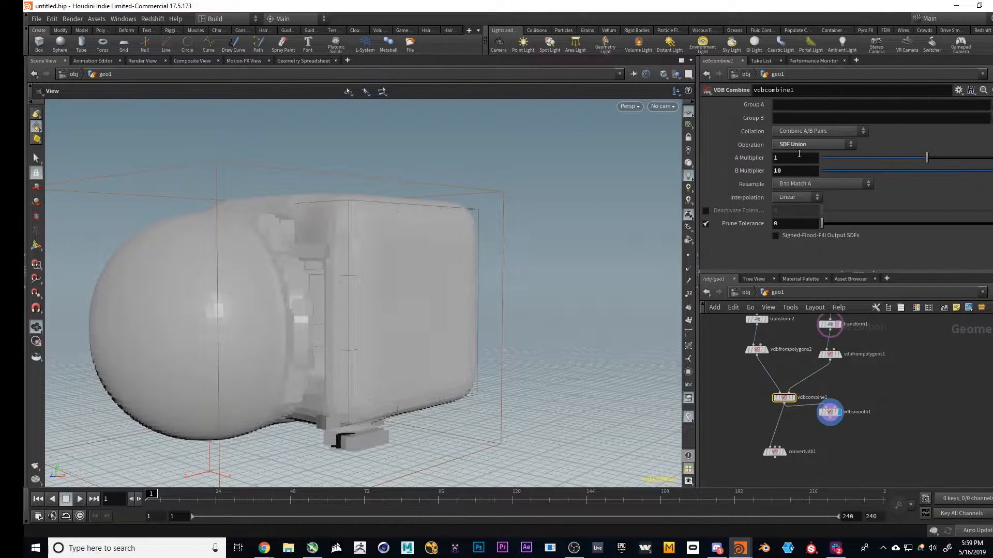
pyautogui.click(809, 142)
pyautogui.click(819, 287)
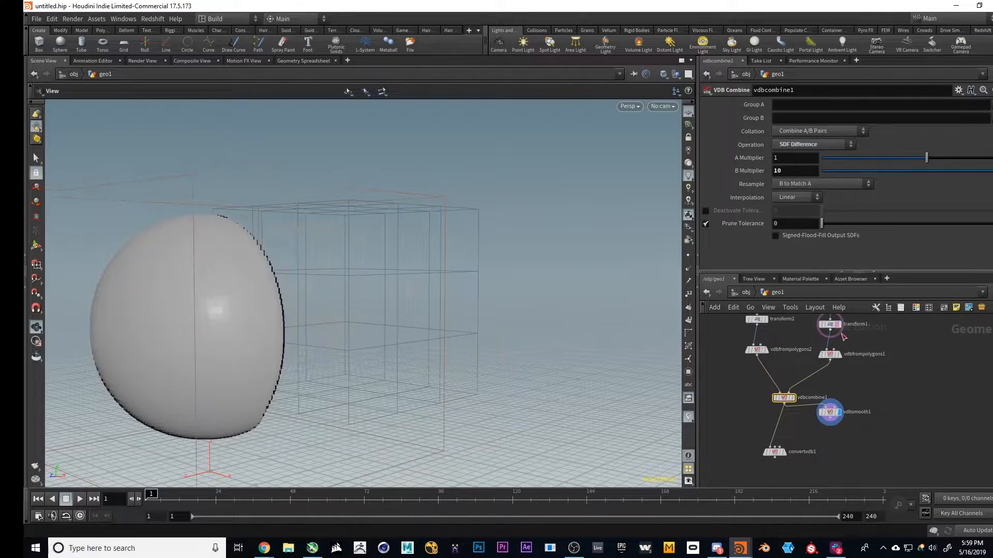
pyautogui.moveTo(231, 308); pyautogui.dragTo(334, 306)
# - Connect the output of vdbsmooth1 to convertvdb1 and display the convertvdb1 polygon mesh
pyautogui.moveTo(770, 446); pyautogui.dragTo(834, 418)
pyautogui.click(783, 451)
pyautogui.click(774, 451)
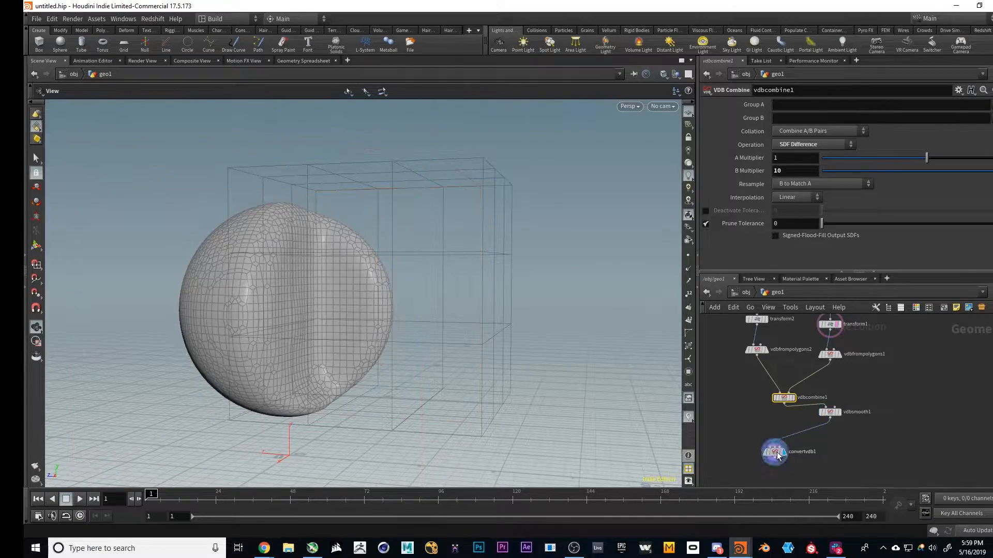
pyautogui.moveTo(290, 362); pyautogui.dragTo(393, 279)
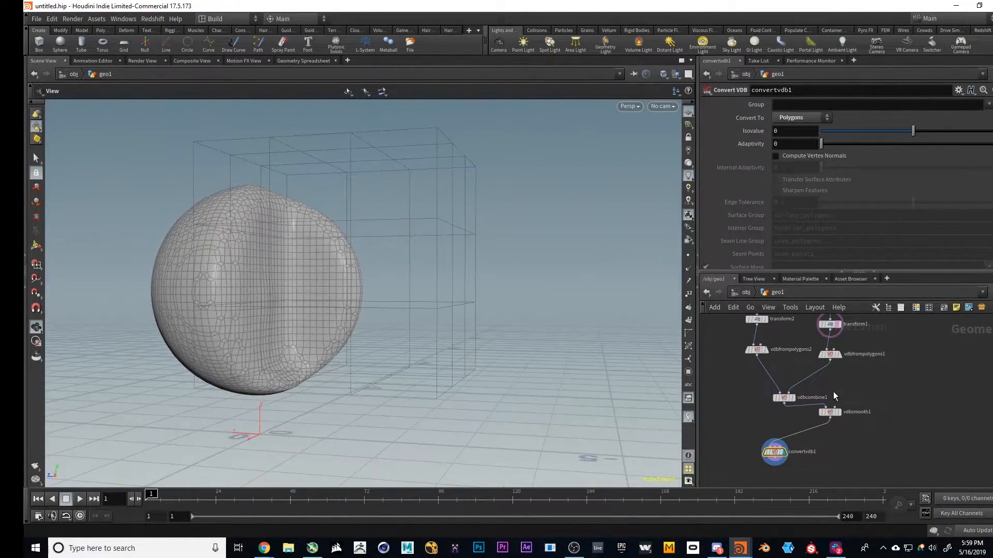
# - Lower the cutting box by setting Translate Y of transform1 to 0.4
pyautogui.moveTo(833, 392); pyautogui.dragTo(826, 445, button='middle')
pyautogui.click(822, 378)
pyautogui.moveTo(871, 150); pyautogui.dragTo(806, 147, button='middle')
pyautogui.moveTo(896, 459); pyautogui.dragTo(895, 404, button='middle')
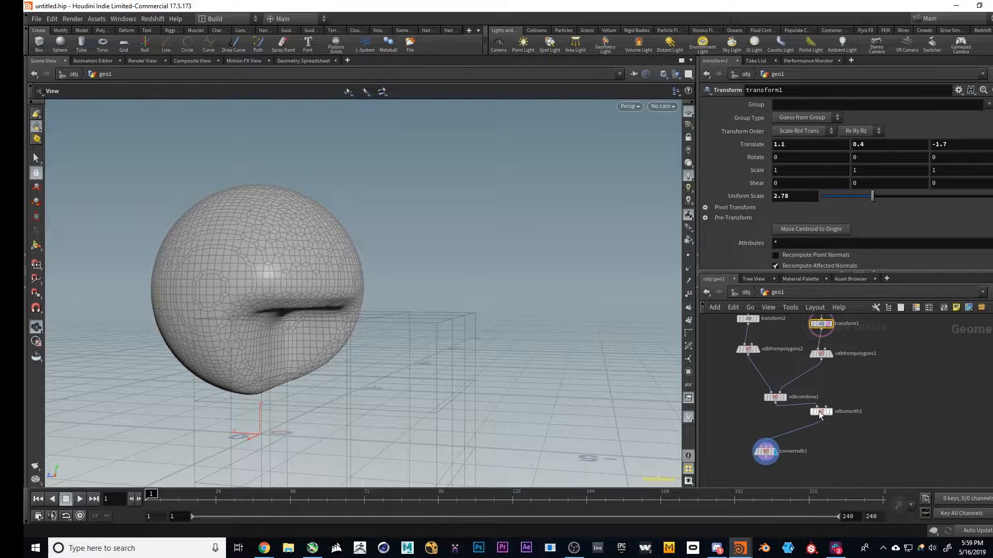
# - Reduce the smoothing in vdbsmooth1 to 1 iteration
pyautogui.click(821, 411)
pyautogui.moveTo(851, 168); pyautogui.dragTo(842, 195)
pyautogui.moveTo(101, 318); pyautogui.dragTo(326, 314)
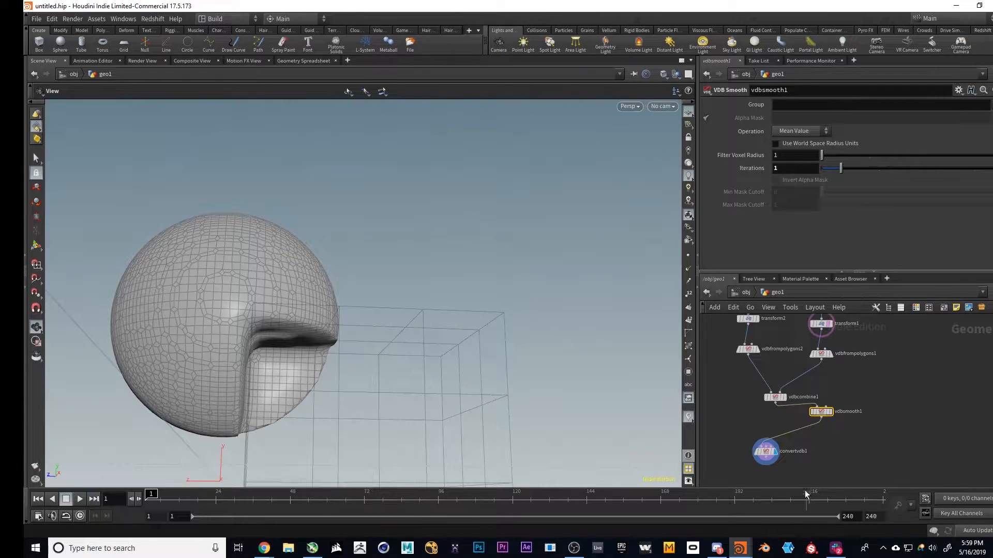
pyautogui.scroll(-2, 822, 437)
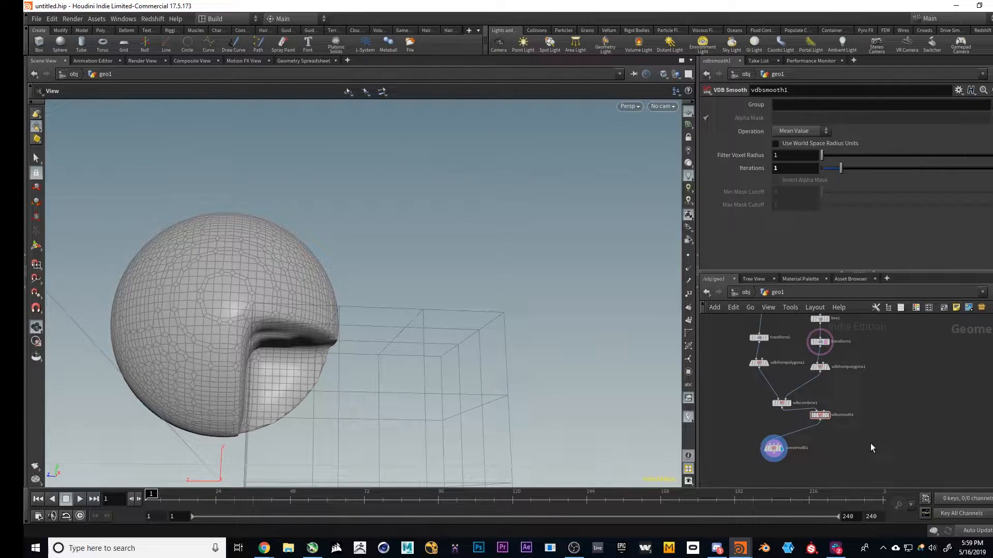
pyautogui.moveTo(326, 301)
pyautogui.mouseDown()
pyautogui.moveTo(313, 341)
pyautogui.moveTo(315, 306)
pyautogui.moveTo(335, 301)
pyautogui.mouseUp()
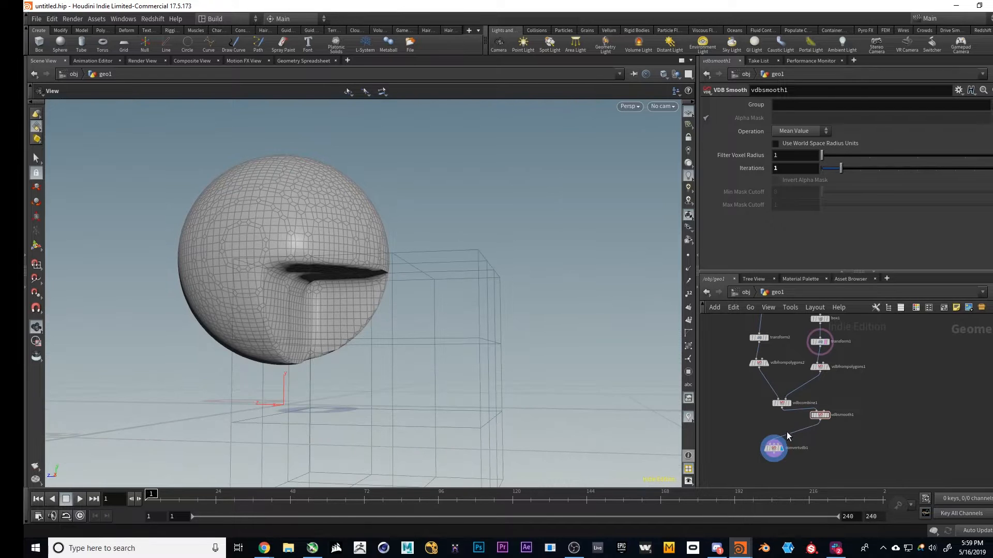
# - Add a VDB Reshape SDF node and insert it between vdbsmooth1 and convertvdb1
pyautogui.press('Tab')
pyautogui.write('vdb')
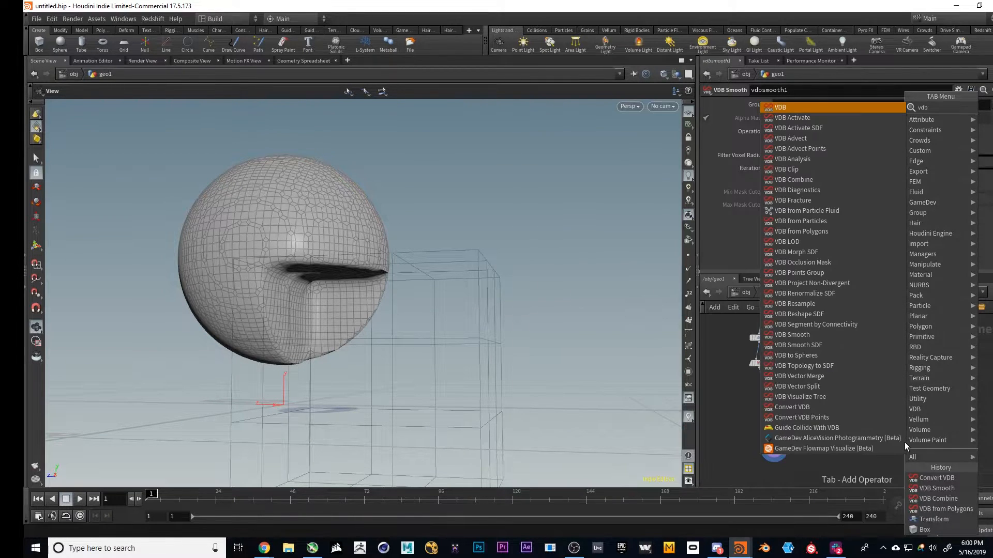
pyautogui.press('Down')
pyautogui.press('Down')
pyautogui.press('Down')
pyautogui.press('Down')
pyautogui.press('Down')
pyautogui.press('Down')
pyautogui.press('Down')
pyautogui.press('Down')
pyautogui.press('Down')
pyautogui.press('Down')
pyautogui.press('Down')
pyautogui.press('Down')
pyautogui.press('Down')
pyautogui.press('Down')
pyautogui.press('Down')
pyautogui.press('Down')
pyautogui.press('Down')
pyautogui.press('Down')
pyautogui.press('Down')
pyautogui.press('Down')
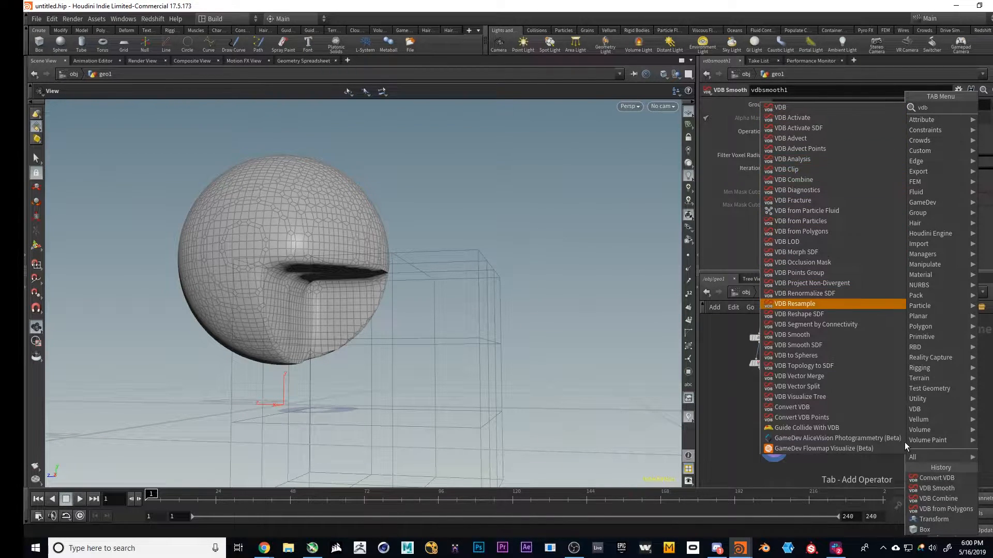
pyautogui.press('Up')
pyautogui.press('Up')
pyautogui.press('Up')
pyautogui.press('Up')
pyautogui.press('Up')
pyautogui.press('Up')
pyautogui.press('Up')
pyautogui.press('Up')
pyautogui.press('Up')
pyautogui.press('Down')
pyautogui.press('Down')
pyautogui.press('Down')
pyautogui.press('Down')
pyautogui.press('Down')
pyautogui.press('Down')
pyautogui.press('Down')
pyautogui.press('Down')
pyautogui.press('Down')
pyautogui.press('Down')
pyautogui.press('Down')
pyautogui.press('Up')
pyautogui.press('Up')
pyautogui.press('Up')
pyautogui.press('Up')
pyautogui.press('Up')
pyautogui.press('Down')
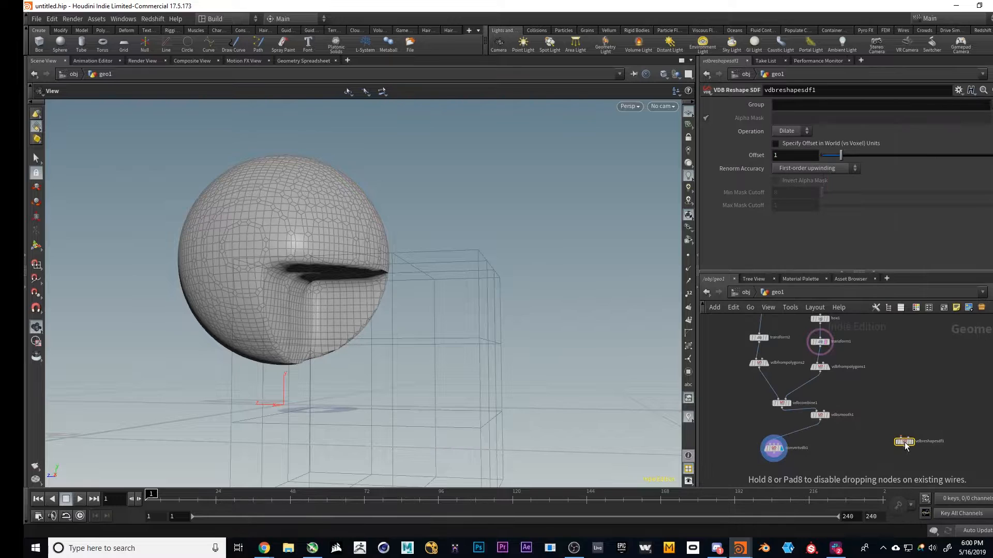
pyautogui.click(807, 432)
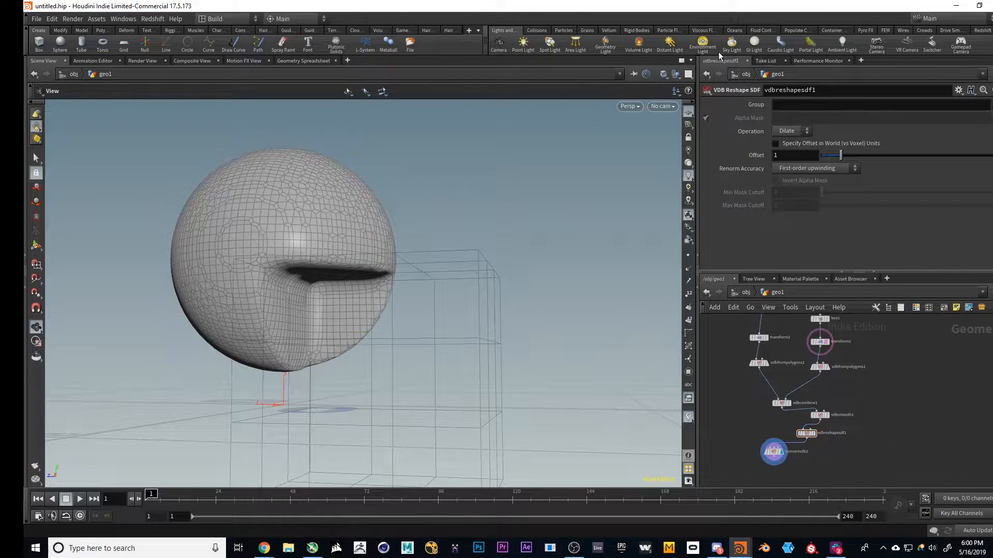
# - Try a larger Dilate offset on vdbreshapesdf1, and set its Operation to Erode with an Offset of 3.31
pyautogui.moveTo(867, 148)
pyautogui.mouseDown()
pyautogui.moveTo(991, 158)
pyautogui.moveTo(836, 153)
pyautogui.moveTo(864, 155)
pyautogui.mouseUp()
pyautogui.moveTo(935, 156); pyautogui.dragTo(962, 157)
pyautogui.click(791, 131)
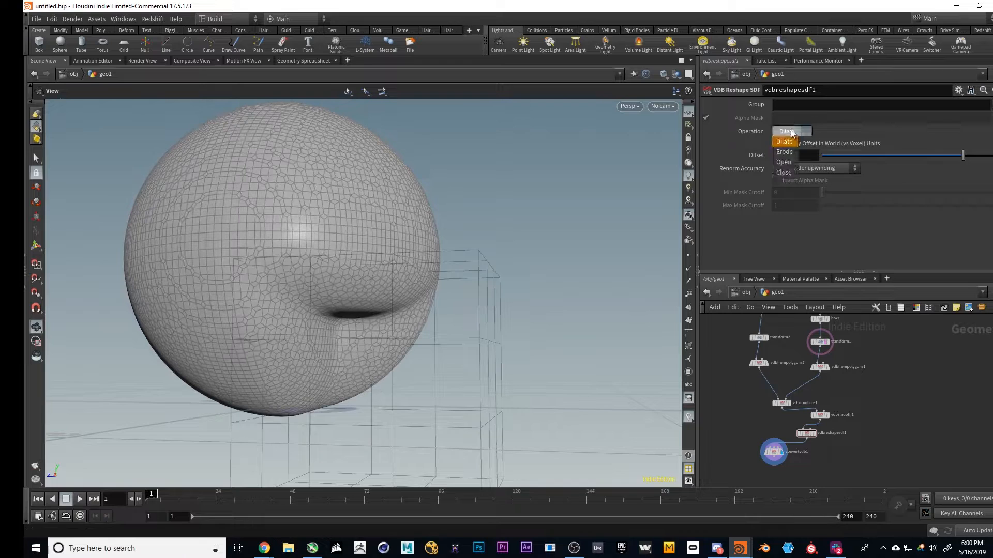
pyautogui.click(784, 151)
pyautogui.moveTo(833, 153); pyautogui.dragTo(885, 155)
pyautogui.moveTo(880, 452); pyautogui.dragTo(854, 458, button='middle')
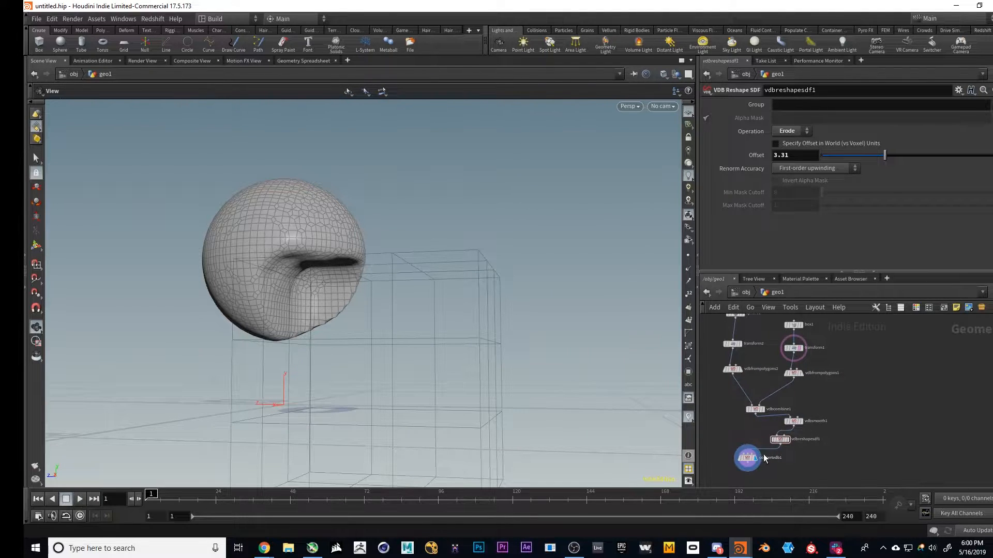
pyautogui.moveTo(751, 467); pyautogui.dragTo(749, 471)
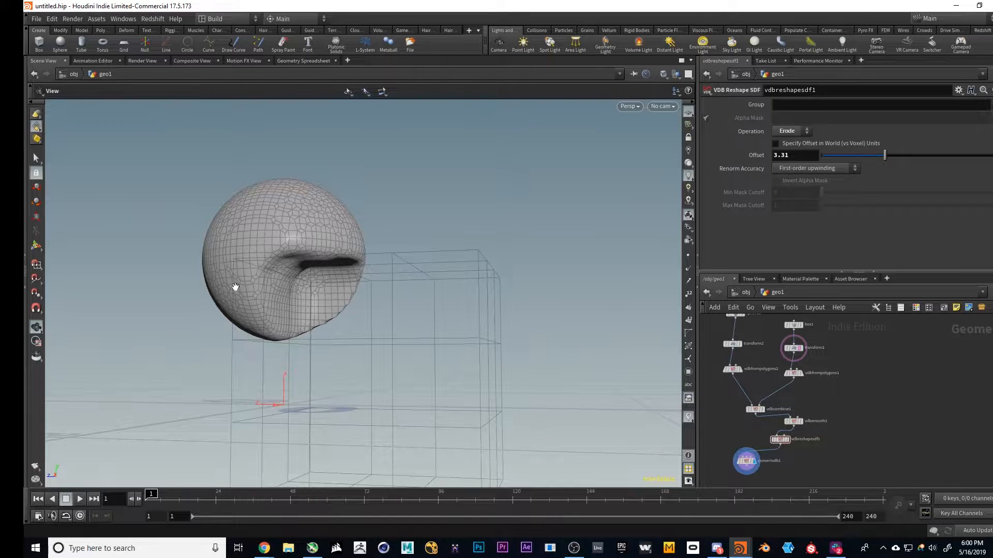
# - Examine the eroded mesh from several angles, and display vdbfrompolygons2 to inspect the sphere's VDB
pyautogui.moveTo(311, 252); pyautogui.dragTo(194, 232)
pyautogui.moveTo(273, 332); pyautogui.dragTo(330, 222)
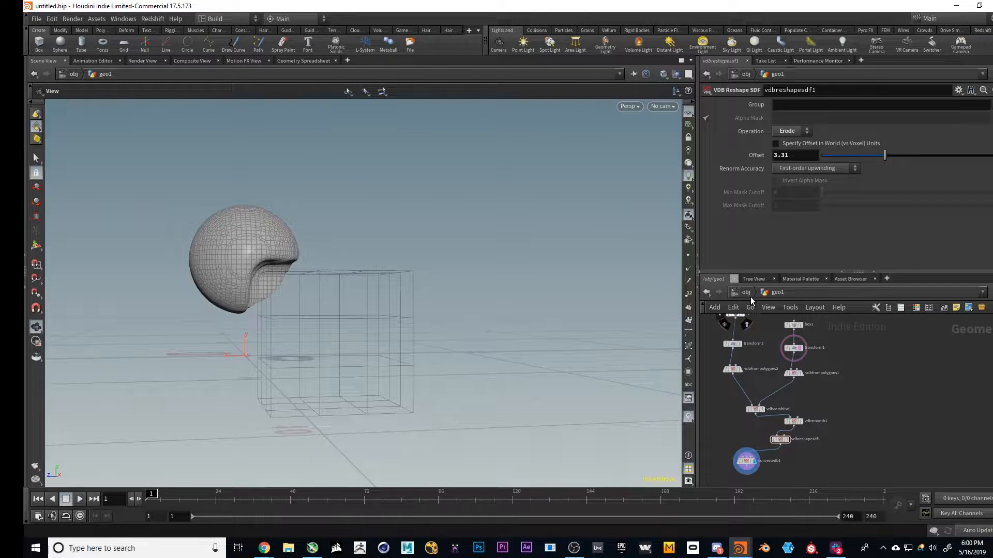
pyautogui.moveTo(261, 267); pyautogui.dragTo(304, 335)
pyautogui.scroll(3, 271, 329)
pyautogui.moveTo(862, 372); pyautogui.dragTo(883, 396, button='middle')
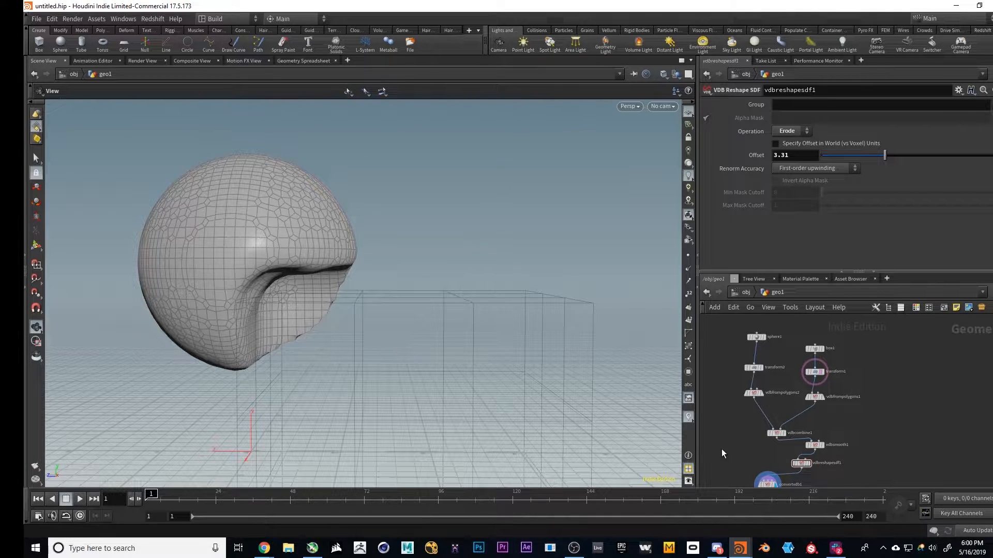
pyautogui.click(758, 393)
pyautogui.click(755, 393)
pyautogui.moveTo(361, 287); pyautogui.dragTo(222, 304, button='middle')
pyautogui.moveTo(443, 246)
pyautogui.mouseDown(button='middle')
pyautogui.moveTo(332, 297)
pyautogui.moveTo(427, 247)
pyautogui.mouseUp(button='middle')
pyautogui.moveTo(280, 301); pyautogui.dragTo(366, 313)
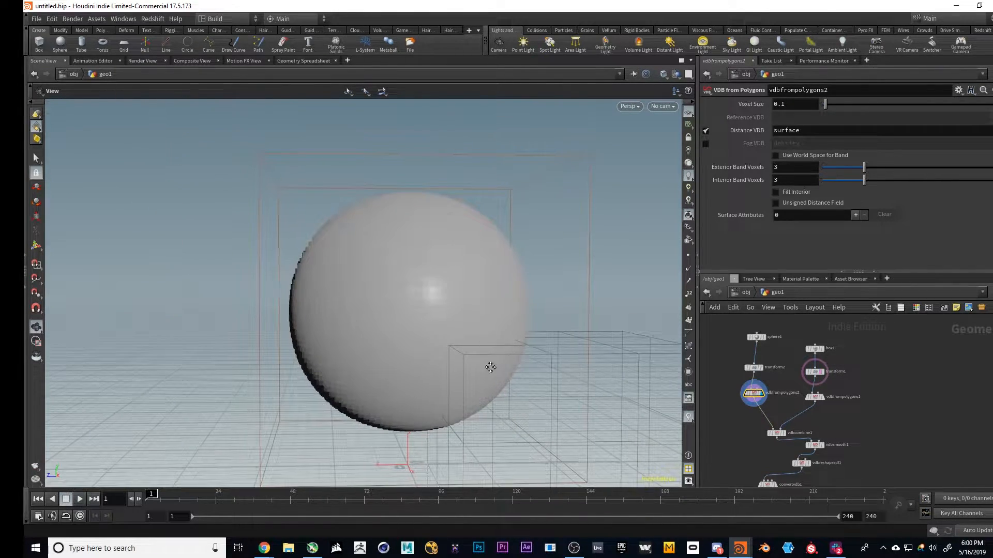
pyautogui.moveTo(503, 368); pyautogui.dragTo(414, 373)
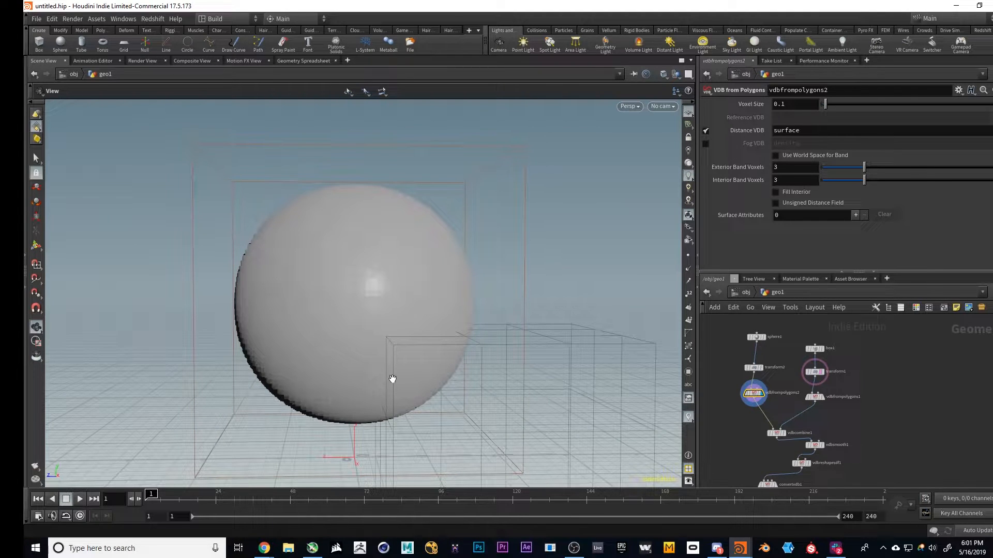
pyautogui.moveTo(392, 379); pyautogui.dragTo(356, 348)
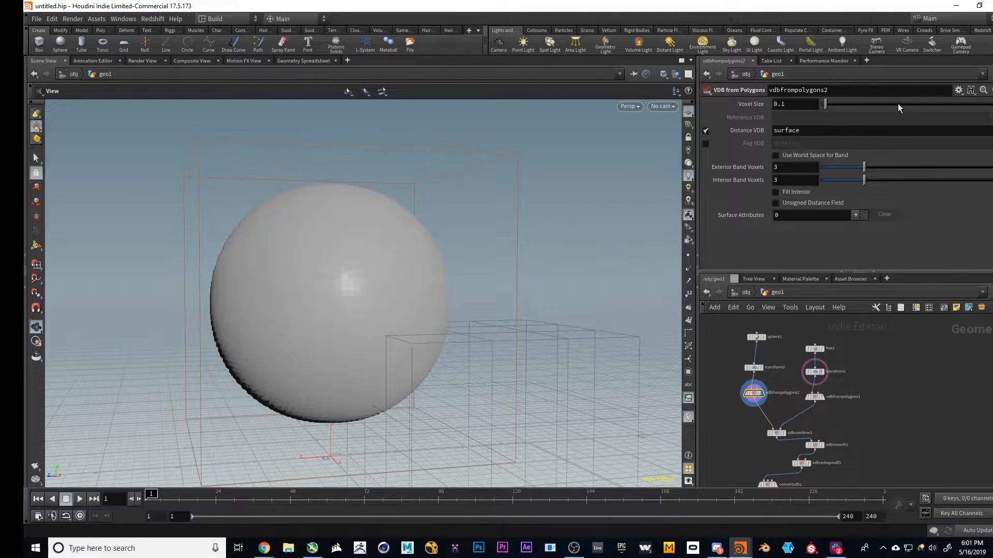
# - Switch the output of vdbfrompolygons2 from Distance VDB to Fog VDB and examine the sphere as a density volume
pyautogui.click(706, 130)
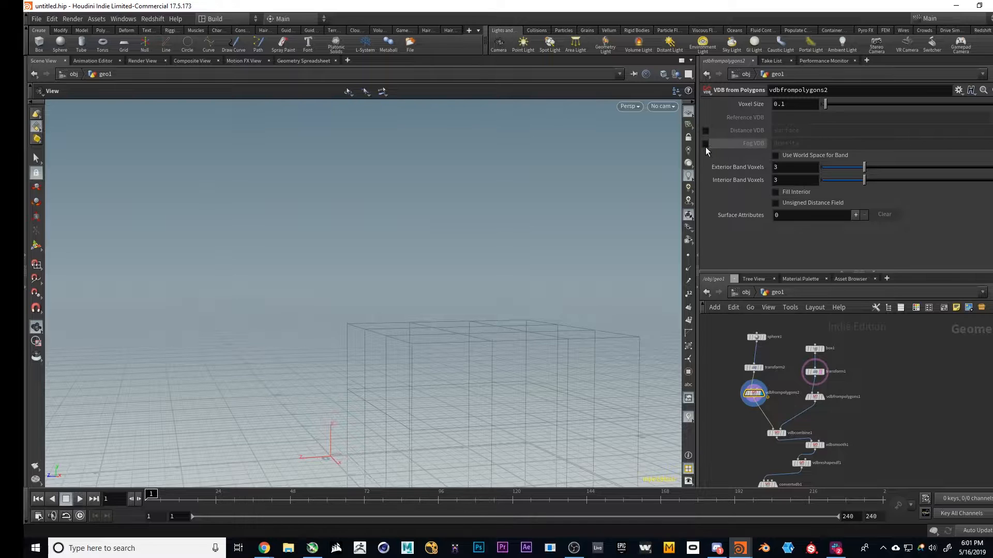
pyautogui.click(705, 143)
pyautogui.moveTo(271, 274); pyautogui.dragTo(364, 174)
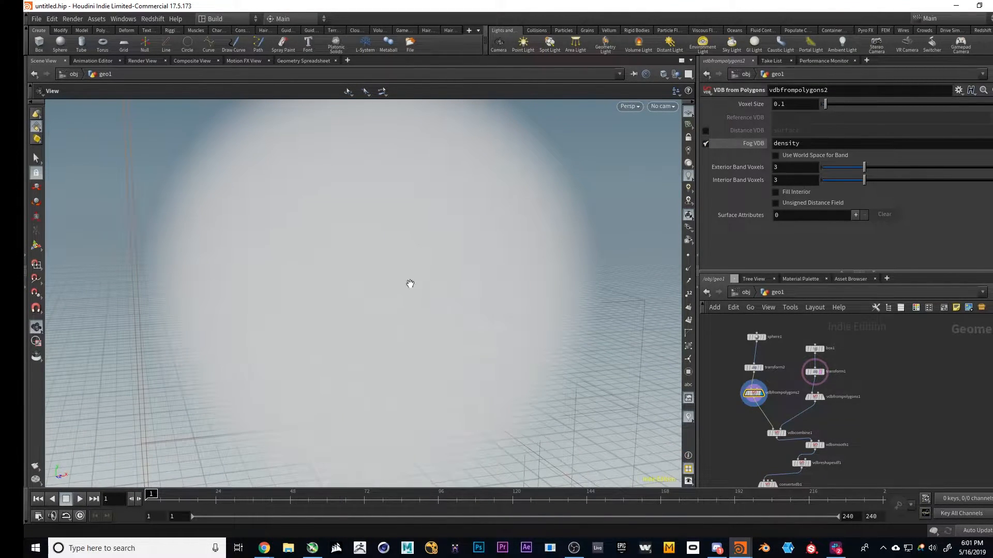
pyautogui.moveTo(515, 339); pyautogui.dragTo(305, 335)
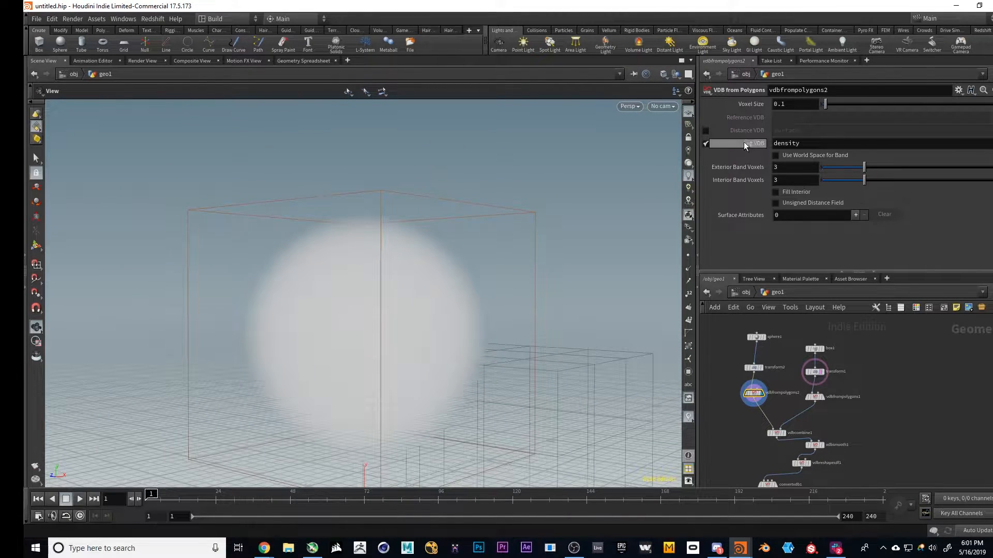
# - Turn off Fog VDB and re-enable the surface Distance VDB in vdbfrompolygons2
pyautogui.click(706, 143)
pyautogui.click(705, 131)
pyautogui.moveTo(331, 406); pyautogui.dragTo(384, 358)
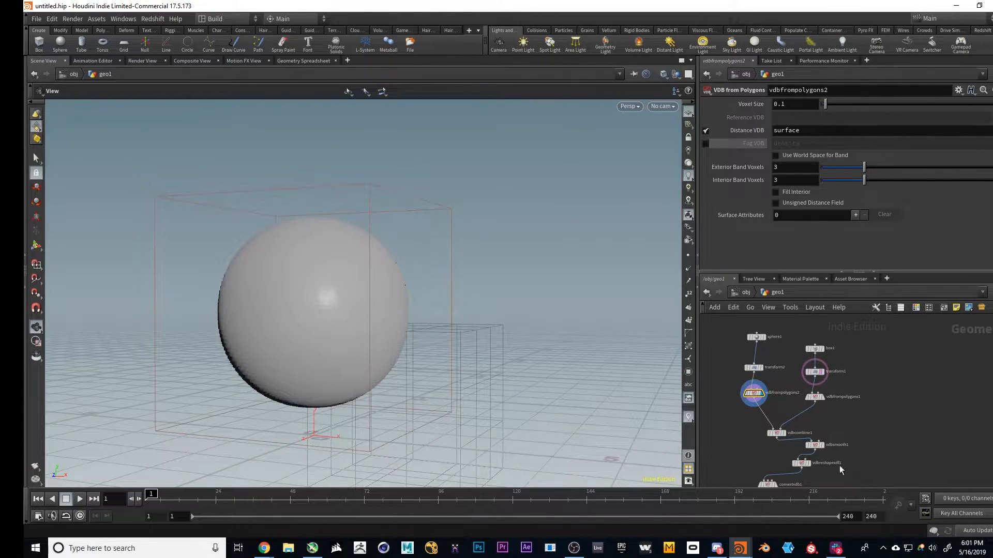
# - Select the convertvdb1 node and display its polygon mesh
pyautogui.moveTo(879, 465); pyautogui.dragTo(880, 397, button='middle')
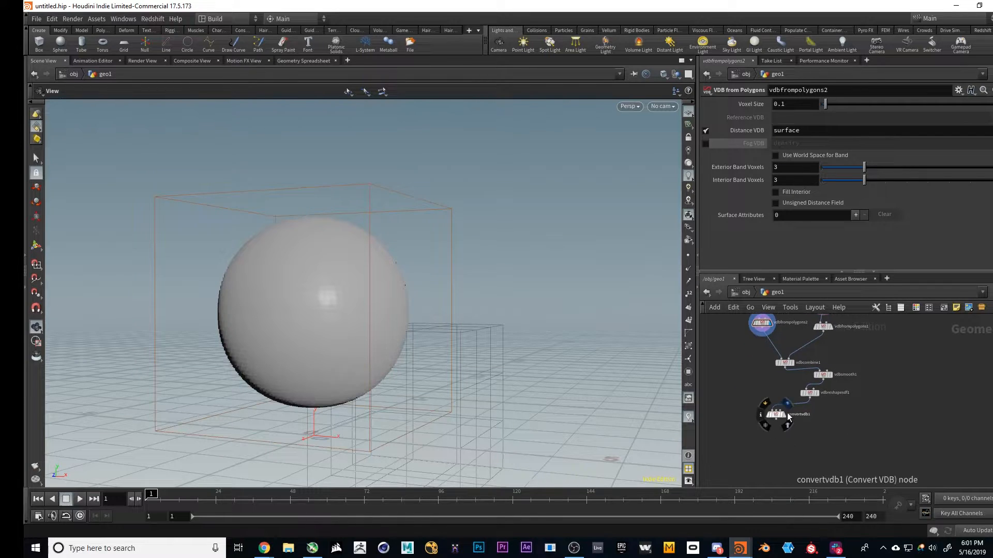
pyautogui.scroll(4, 782, 427)
pyautogui.click(784, 431)
pyautogui.click(768, 416)
pyautogui.moveTo(396, 315); pyautogui.dragTo(194, 292)
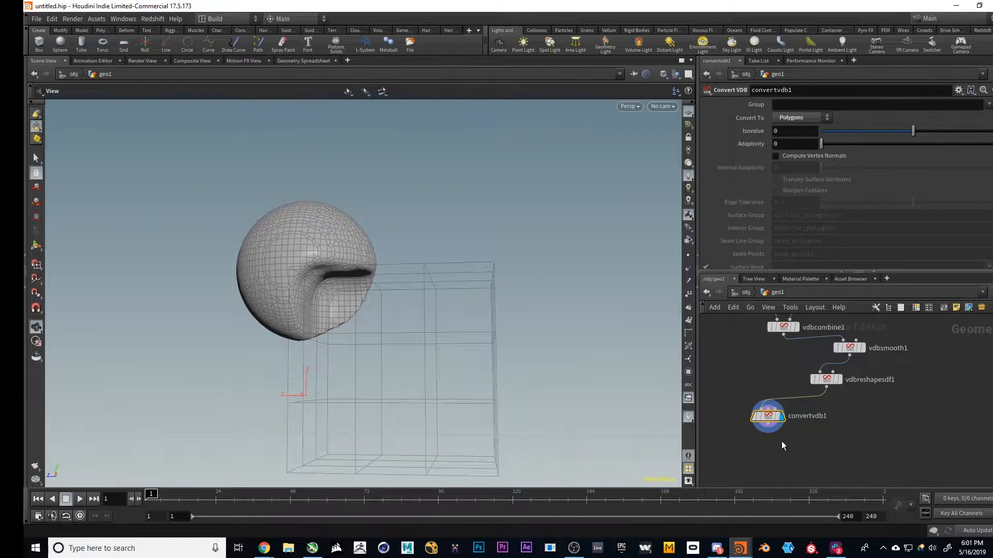
# - Return to the object level, hide geo1, and display the dino_alembic object framed in the viewport
pyautogui.click(739, 294)
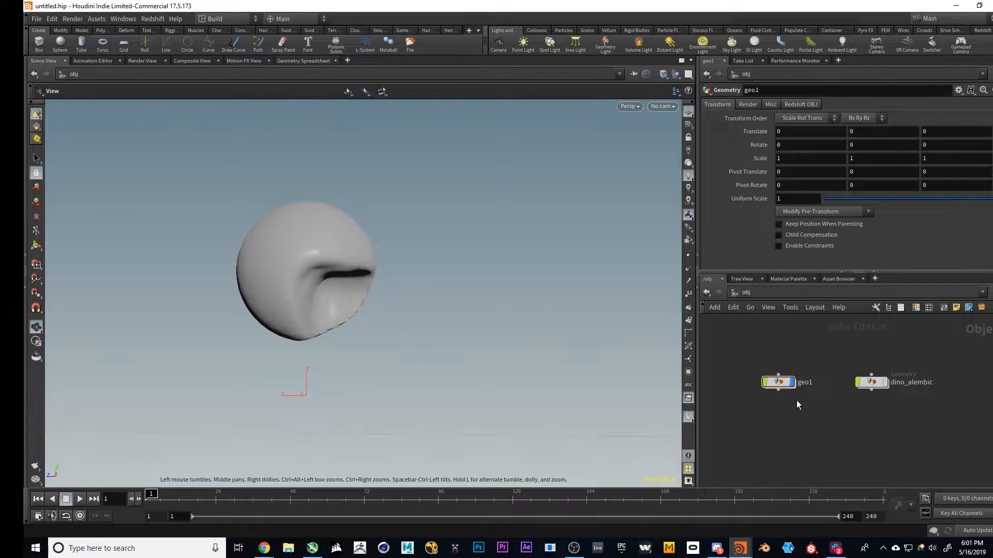
pyautogui.click(791, 382)
pyautogui.doubleClick(890, 383)
pyautogui.click(885, 383)
pyautogui.click(874, 384)
pyautogui.moveTo(595, 369); pyautogui.dragTo(386, 322)
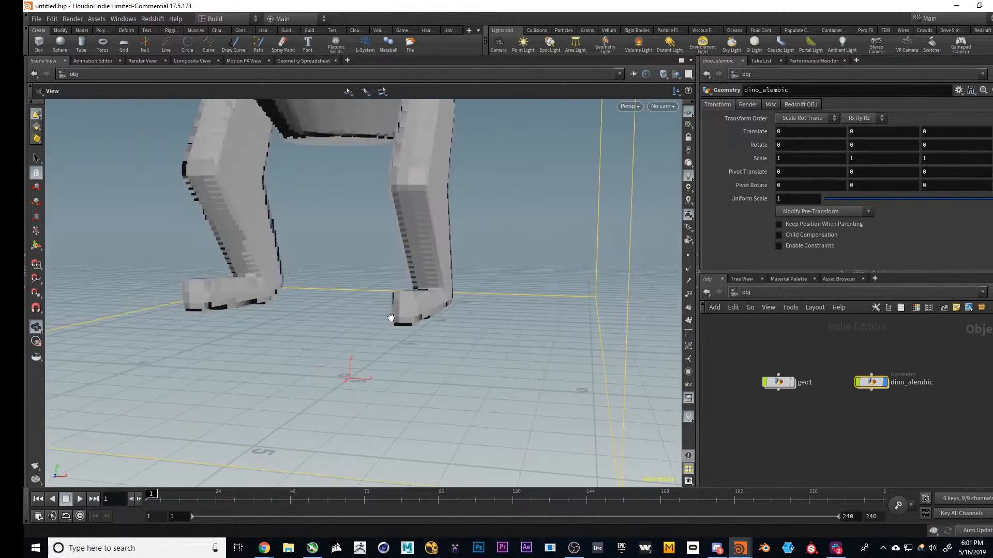
pyautogui.scroll(-7, 423, 299)
pyautogui.press('h')
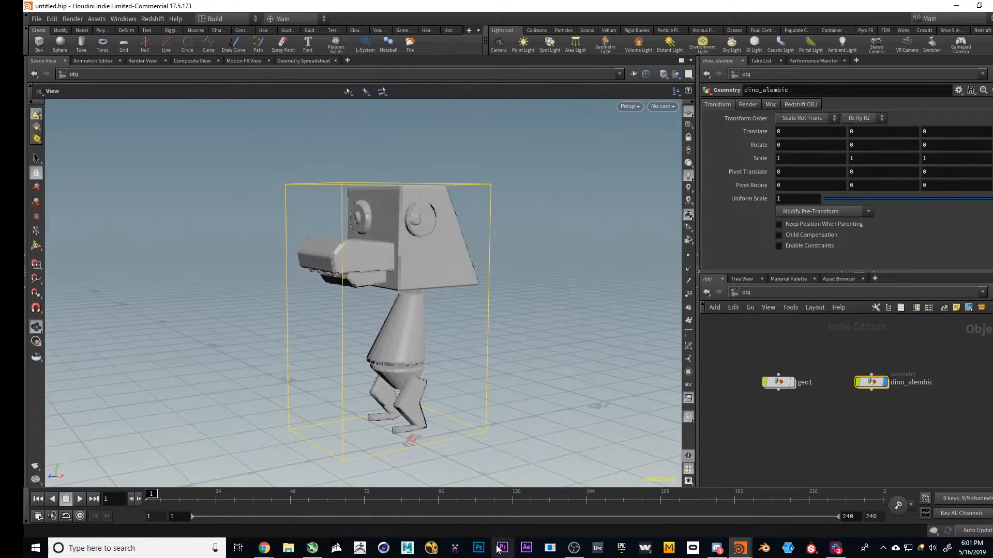
# - Switch to the Chrome window with the Google image results for "houdini clouds"
pyautogui.moveTo(266, 548)
pyautogui.click(321, 512)
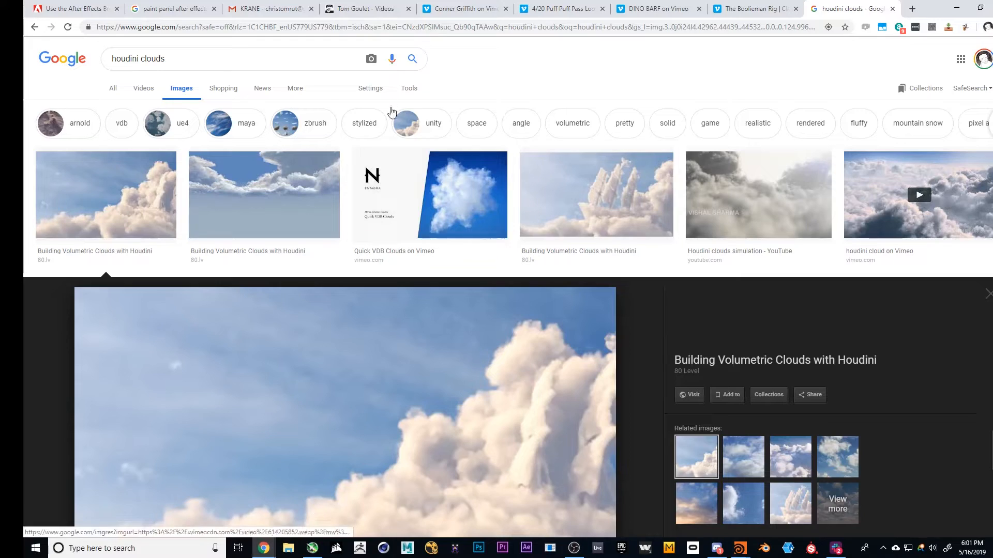
# - Play the DINO BARF video on Vimeo in full screen, replay its opening seconds and pause it at 00:02
pyautogui.click(727, 6)
pyautogui.click(643, 8)
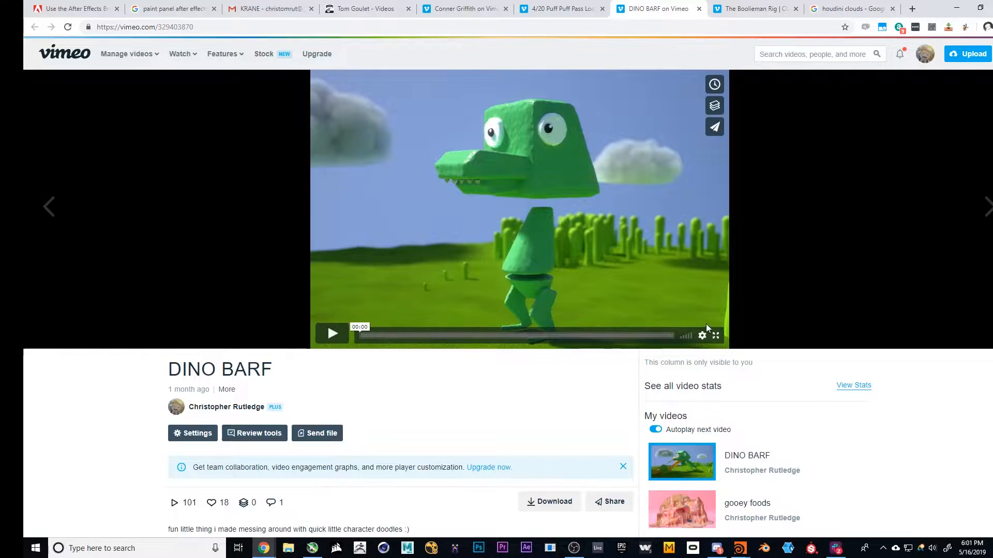
pyautogui.press('F11')
pyautogui.click(715, 299)
pyautogui.click(497, 401)
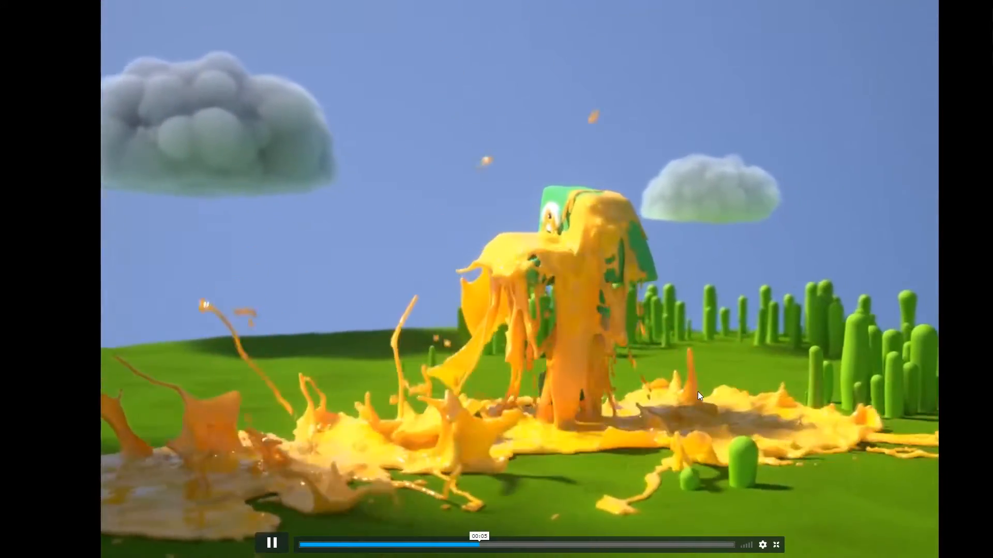
pyautogui.click(312, 545)
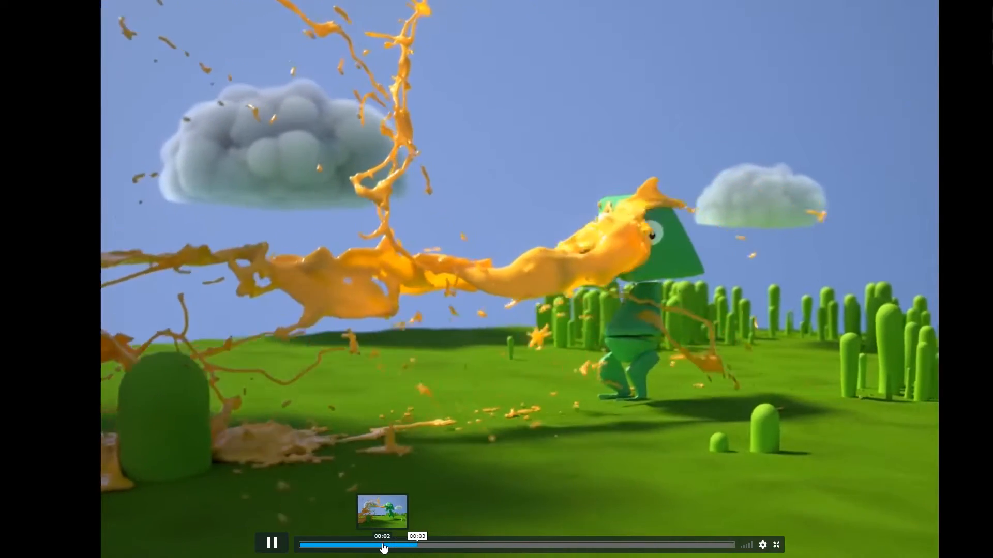
pyautogui.click(310, 546)
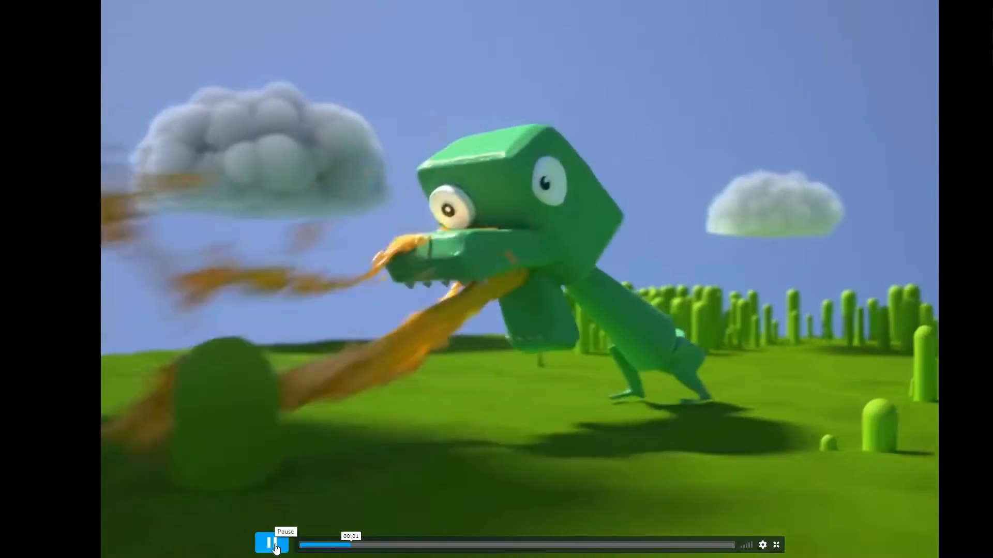
pyautogui.click(273, 544)
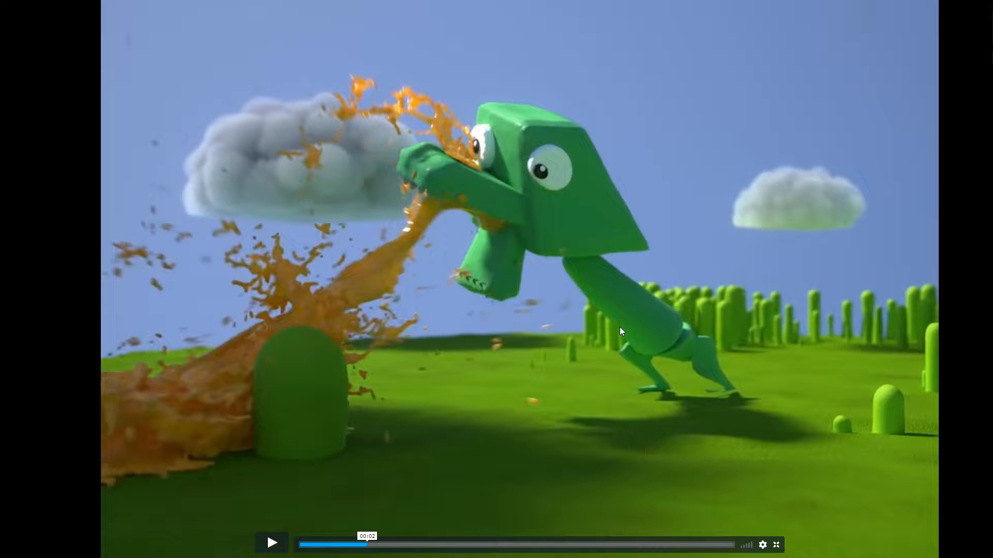
pyautogui.press('Escape')
# - Switch to Houdini, open the dino_alembic object's network and go to frame 48 of the dino animation
pyautogui.hotkey('alt', 'Tab')
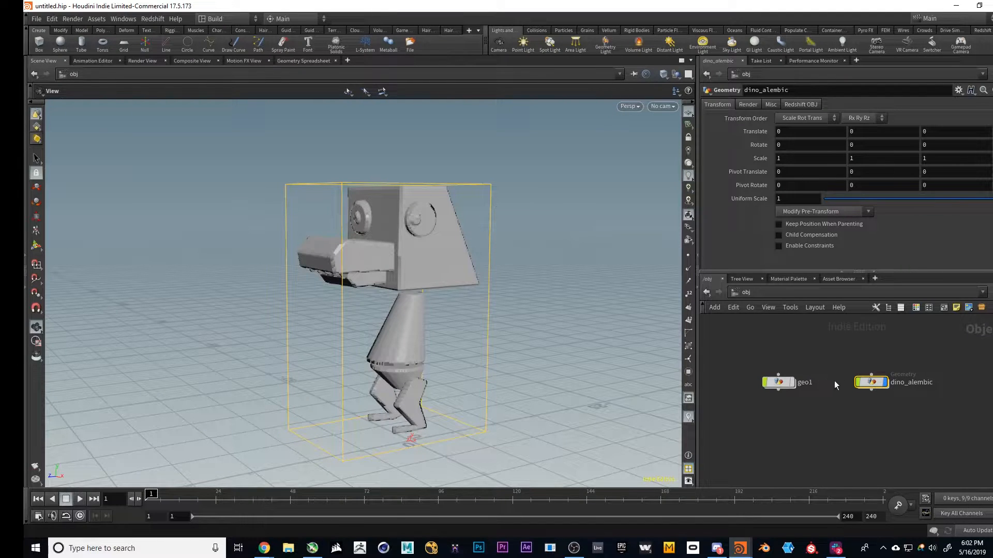
pyautogui.doubleClick(871, 382)
pyautogui.moveTo(332, 316); pyautogui.dragTo(362, 302)
pyautogui.moveTo(324, 221); pyautogui.dragTo(587, 222, button='right')
pyautogui.moveTo(611, 331); pyautogui.dragTo(481, 279)
pyautogui.moveTo(481, 279); pyautogui.dragTo(303, 239, button='right')
pyautogui.moveTo(302, 249); pyautogui.dragTo(316, 331)
pyautogui.moveTo(173, 497); pyautogui.dragTo(290, 492)
# - Add a Convert node beside alembic1, connect alembic1 to its input and display the converted polygons
pyautogui.middleClick(810, 362)
pyautogui.press('Tab')
pyautogui.write('conv')
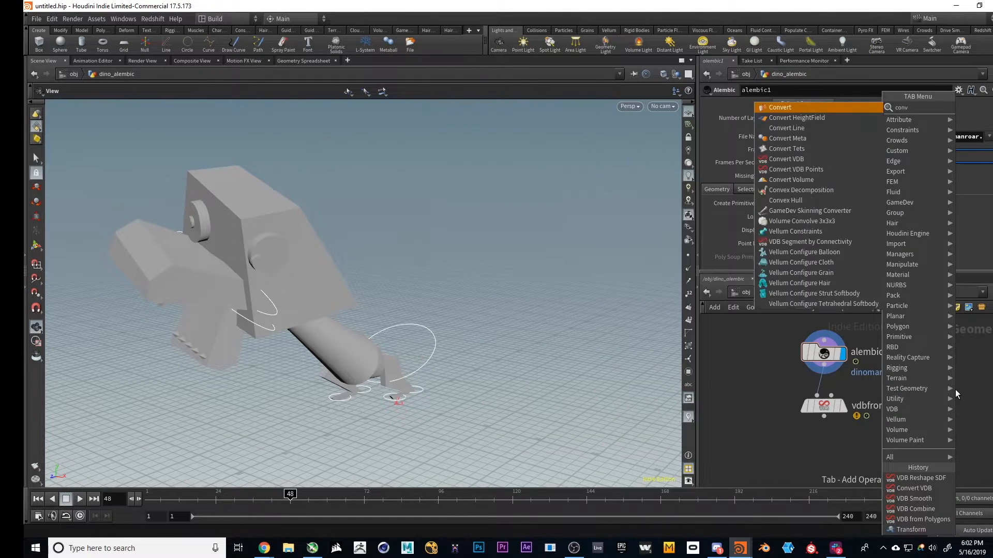
pyautogui.press('Return')
pyautogui.click(954, 389)
pyautogui.moveTo(955, 377); pyautogui.dragTo(853, 380)
pyautogui.click(974, 391)
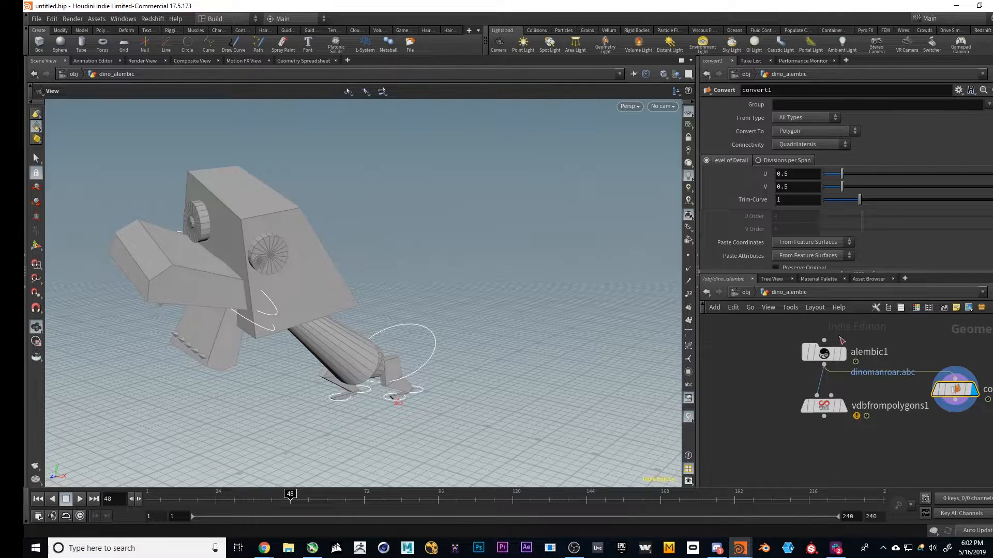
# - Examine the geometry information of convert1 and the converted dino's polygons from different angles
pyautogui.moveTo(294, 259); pyautogui.dragTo(381, 295)
pyautogui.middleClick(953, 390)
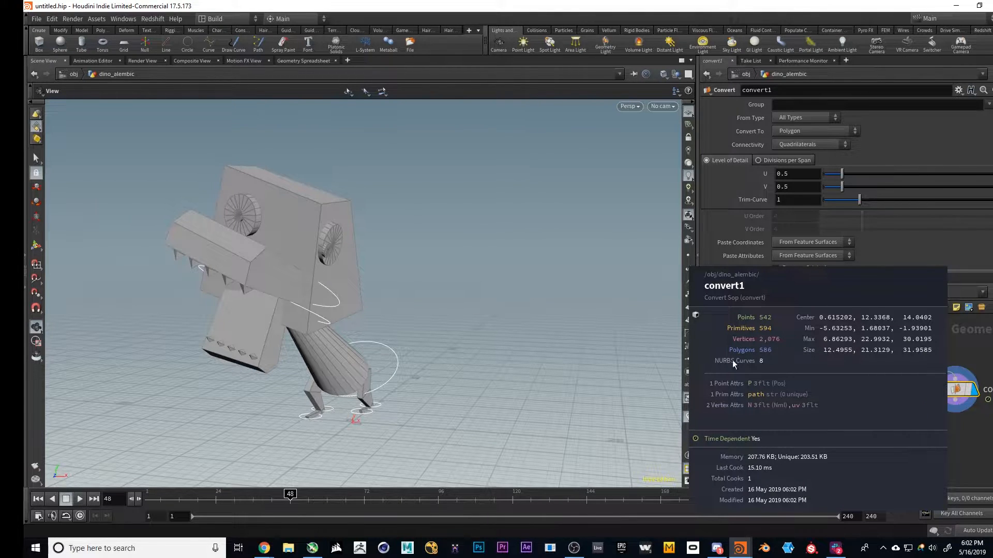
pyautogui.moveTo(378, 293); pyautogui.dragTo(332, 306)
# - Switch to Chrome and scrub forward through the DINO BARF video in full screen to view the fluid splash
pyautogui.hotkey('alt', 'Tab')
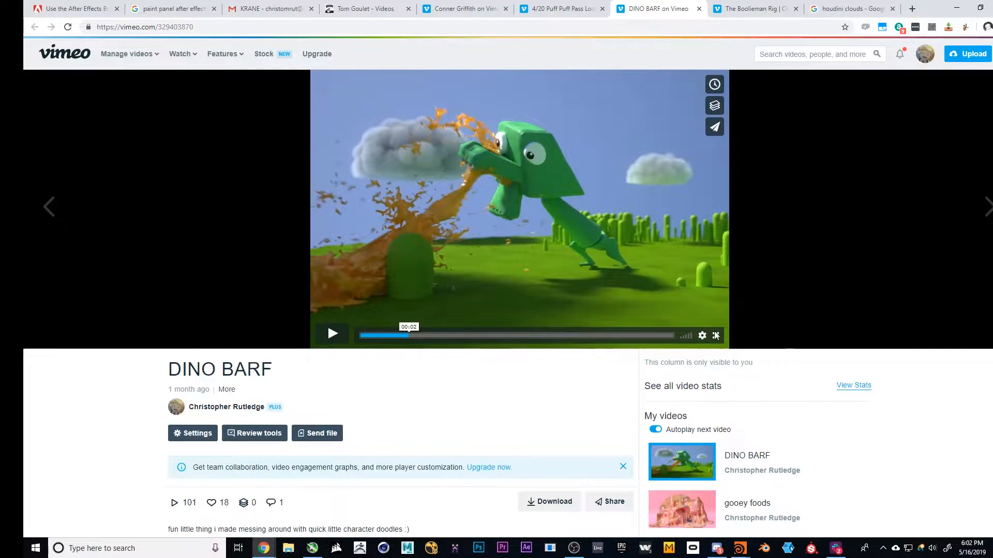
pyautogui.click(716, 336)
pyautogui.click(396, 544)
pyautogui.moveTo(396, 540); pyautogui.dragTo(434, 540)
pyautogui.press('Escape')
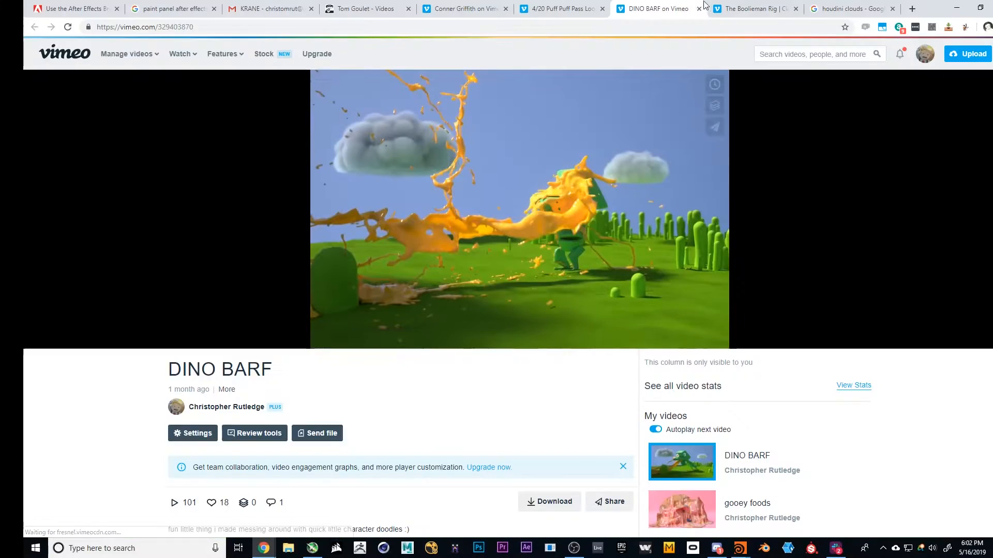
# - Open the 4/20 Puff Puff Pass Loop video and play it from the start in full screen
pyautogui.click(560, 9)
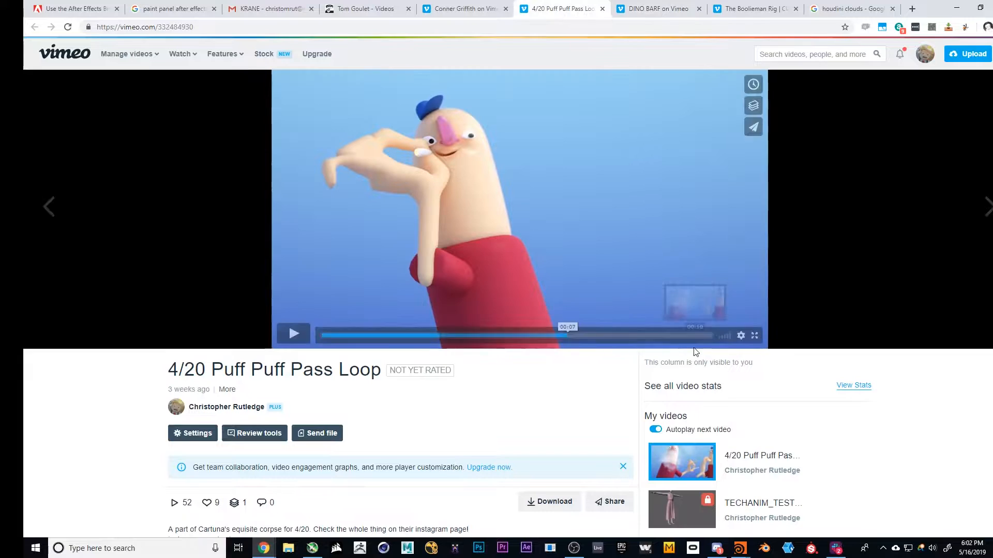
pyautogui.click(754, 336)
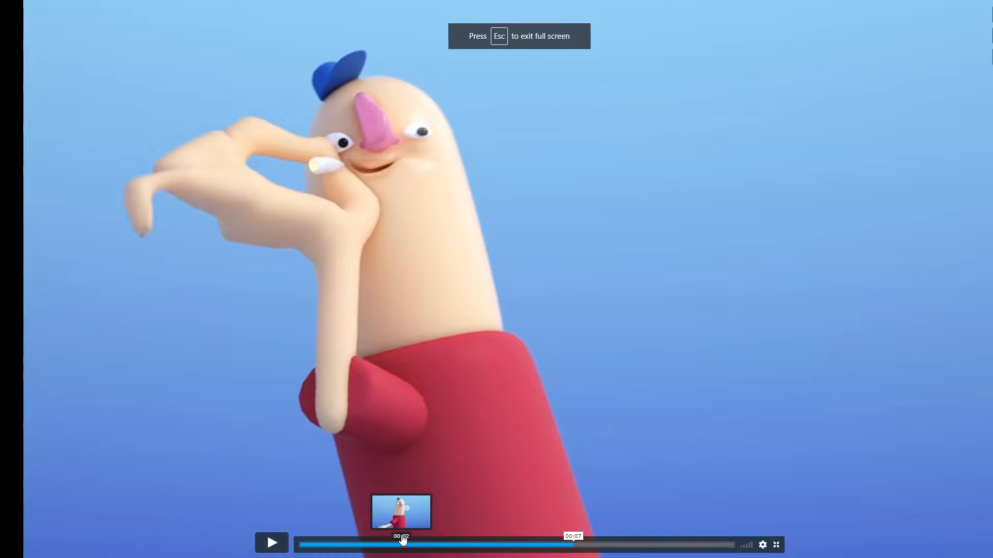
pyautogui.click(301, 545)
pyautogui.click(276, 544)
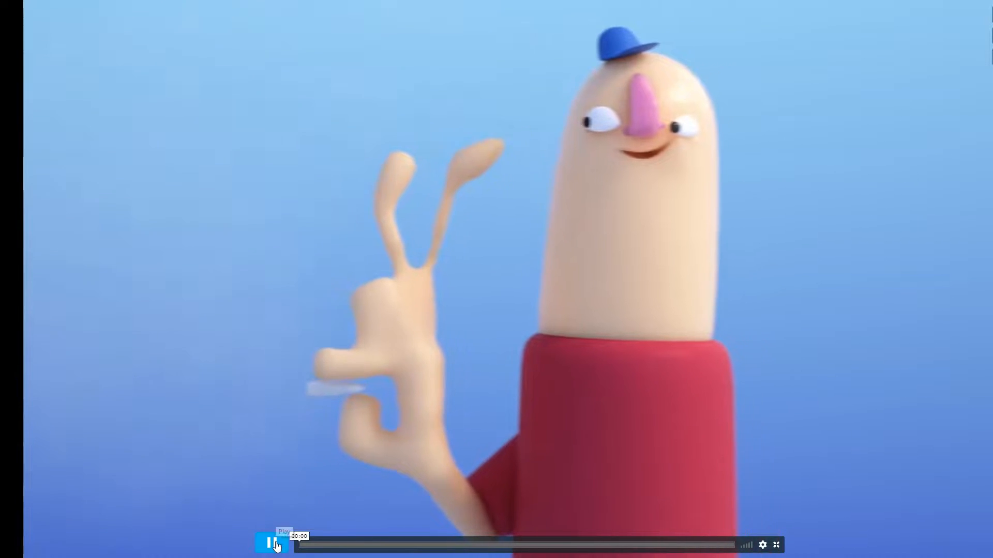
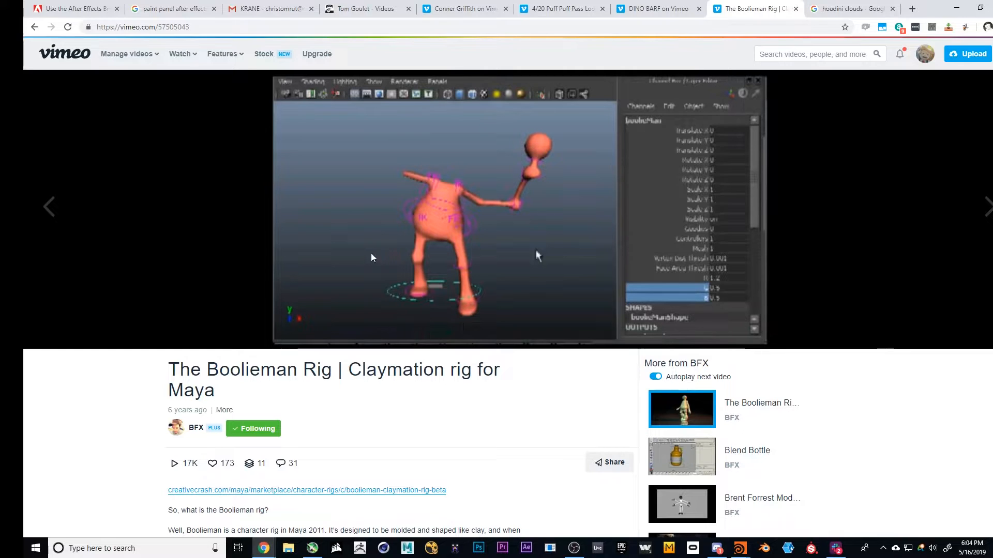
# - View The Boolieman Rig video in full screen, examining its primitive building blocks and skipping ahead to the rig controls
pyautogui.click(500, 257)
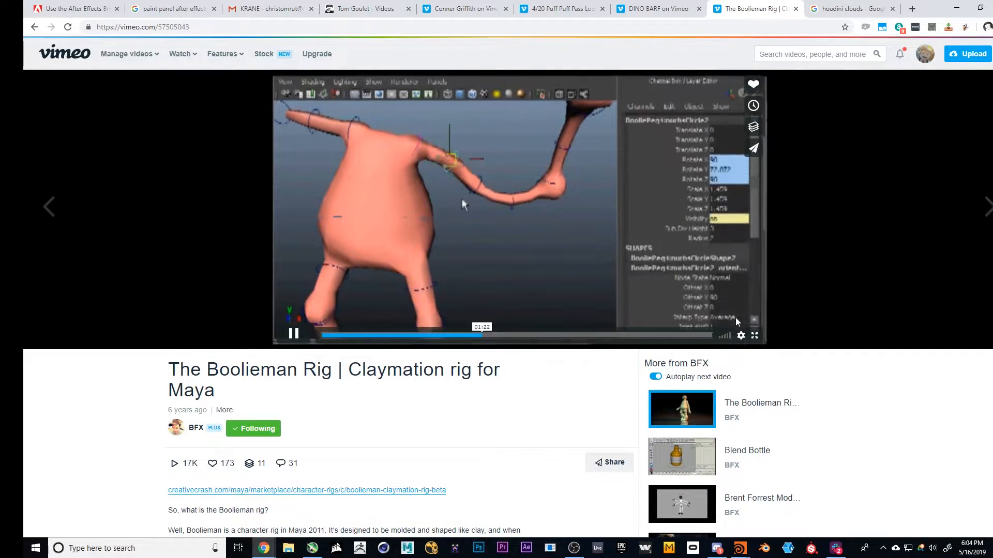
pyautogui.click(755, 336)
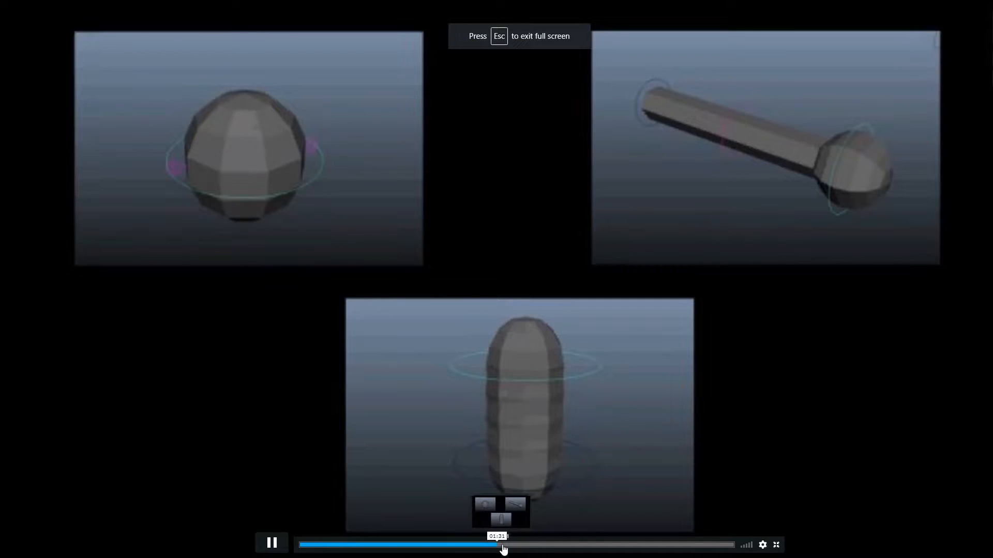
pyautogui.click(517, 546)
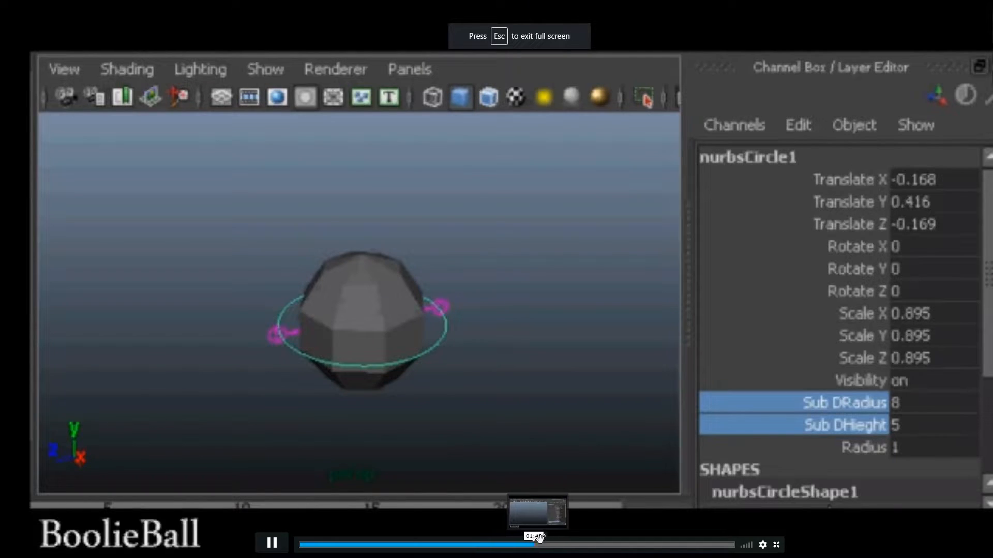
pyautogui.click(497, 545)
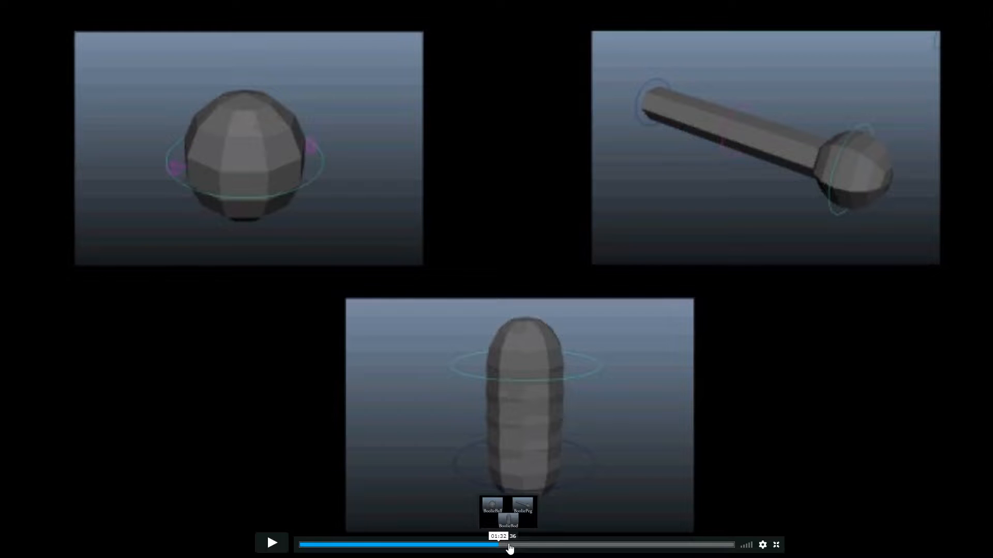
pyautogui.moveTo(509, 547); pyautogui.dragTo(649, 540)
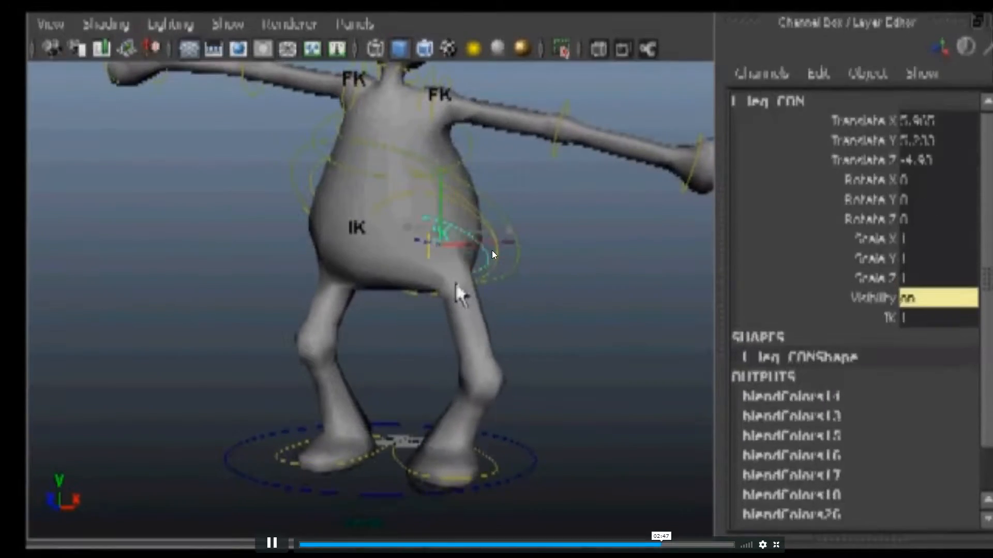
# - Watch the Boolieman rig demonstration through the table scene, pause it at 03:10 and exit full screen
pyautogui.click(347, 213)
pyautogui.click(347, 212)
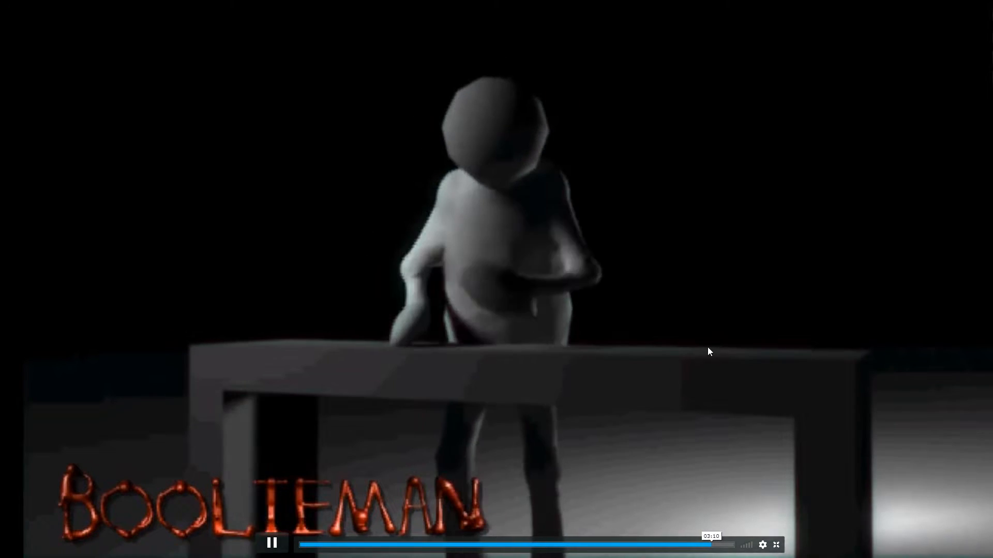
pyautogui.click(650, 336)
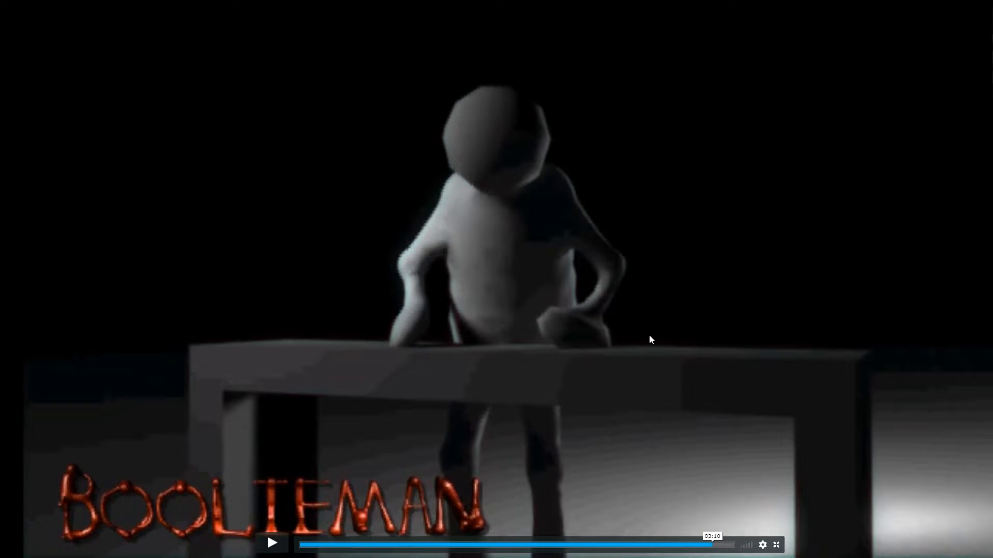
pyautogui.click(776, 546)
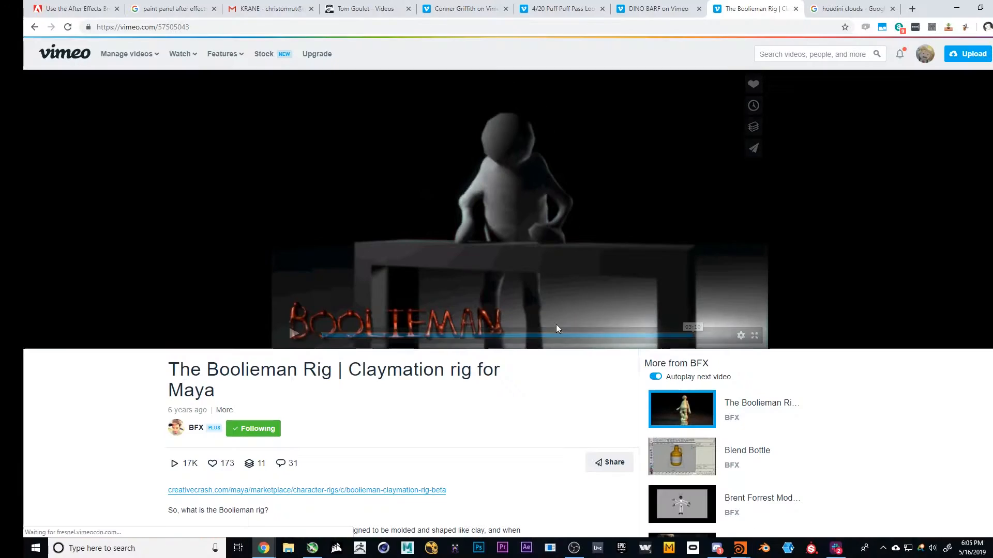
# - Return to Houdini, display the vdbfrompolygons1 node in the dino_alembic network and delete it
pyautogui.click(957, 6)
pyautogui.moveTo(438, 335); pyautogui.dragTo(441, 374)
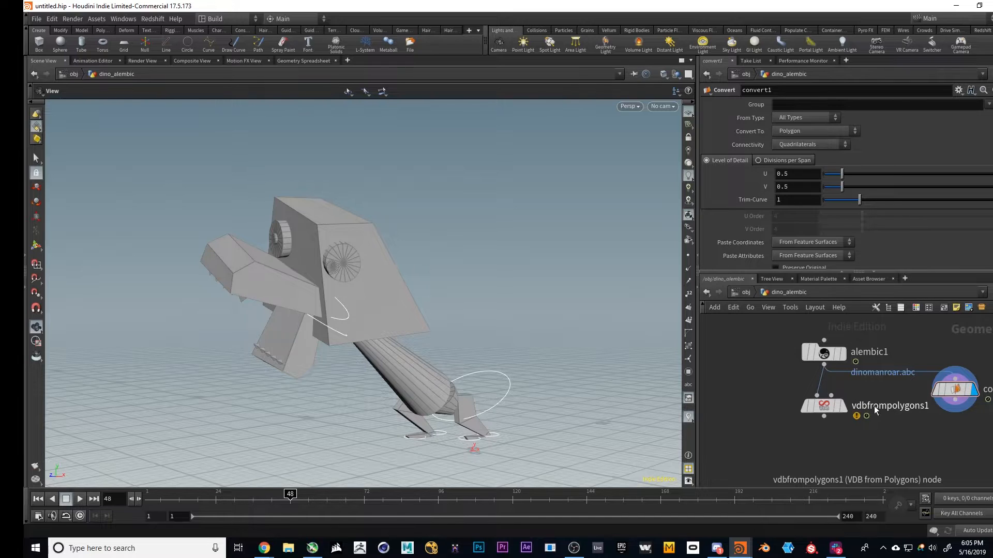
pyautogui.moveTo(942, 389)
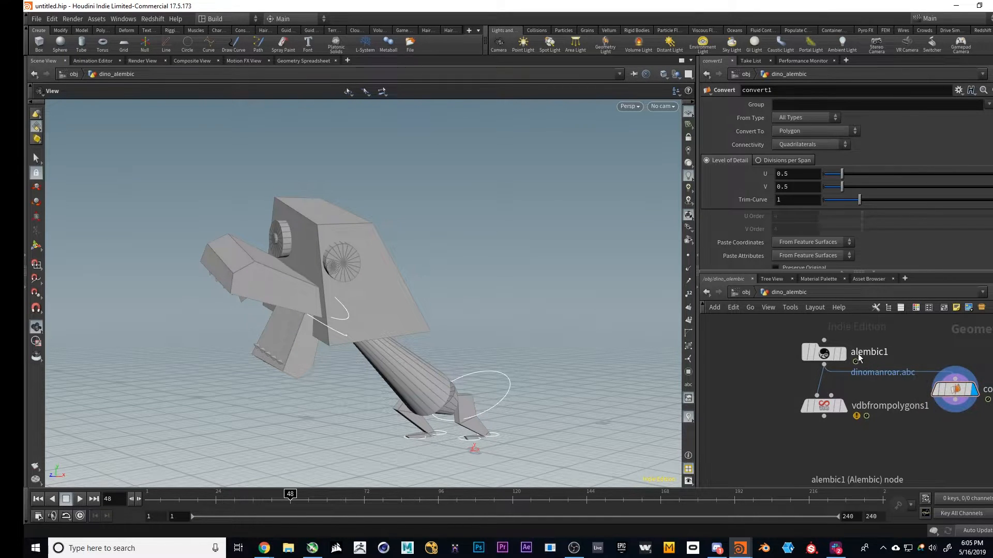
pyautogui.moveTo(826, 356)
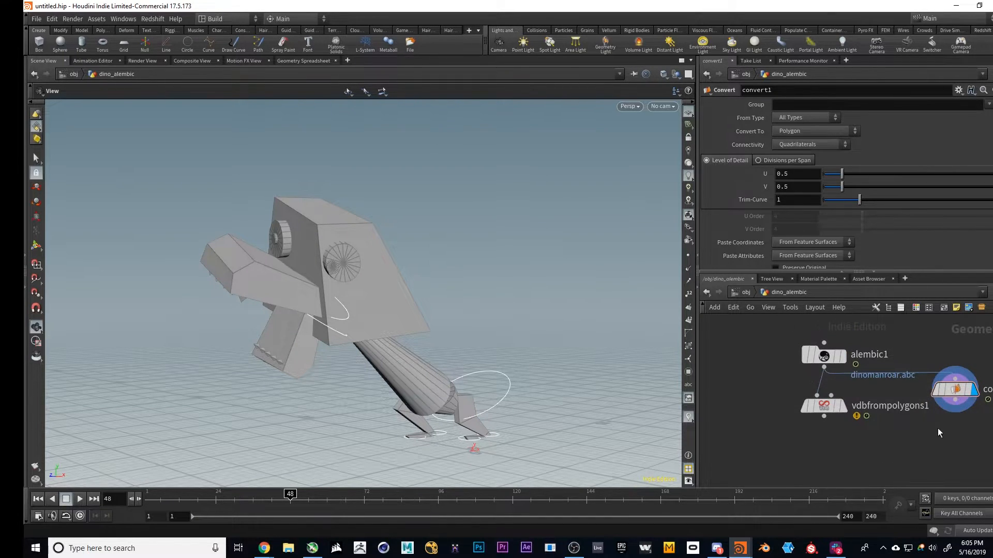
pyautogui.click(848, 417)
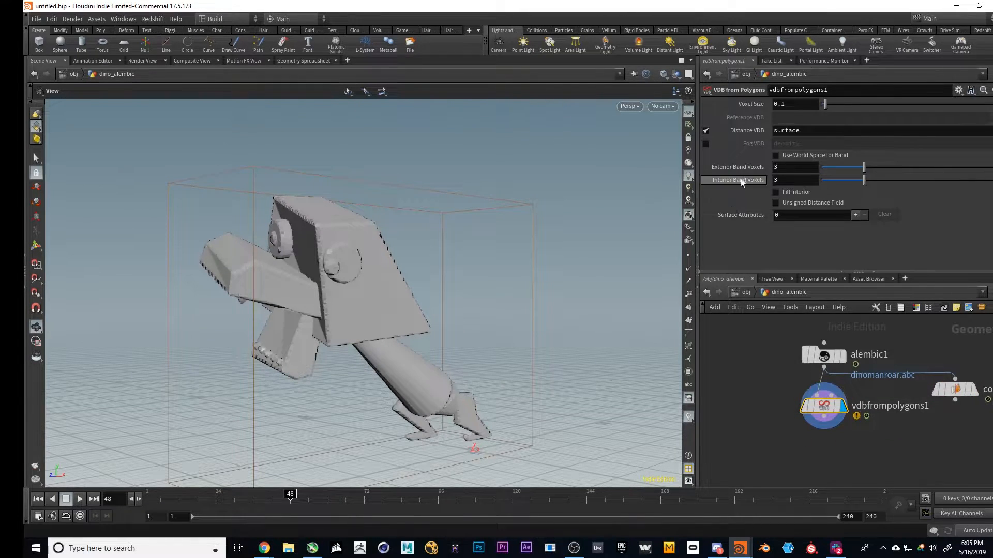
pyautogui.moveTo(823, 413)
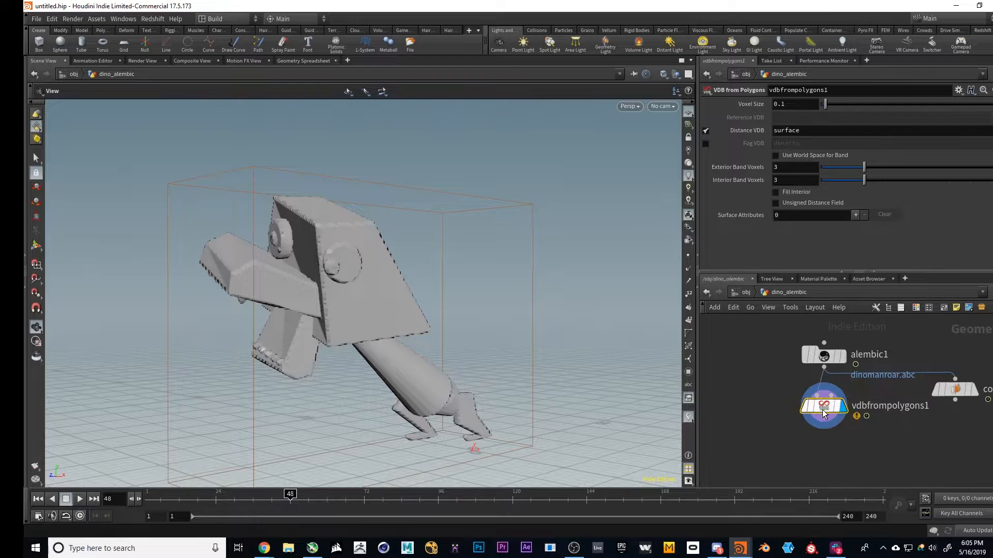
pyautogui.press('Delete')
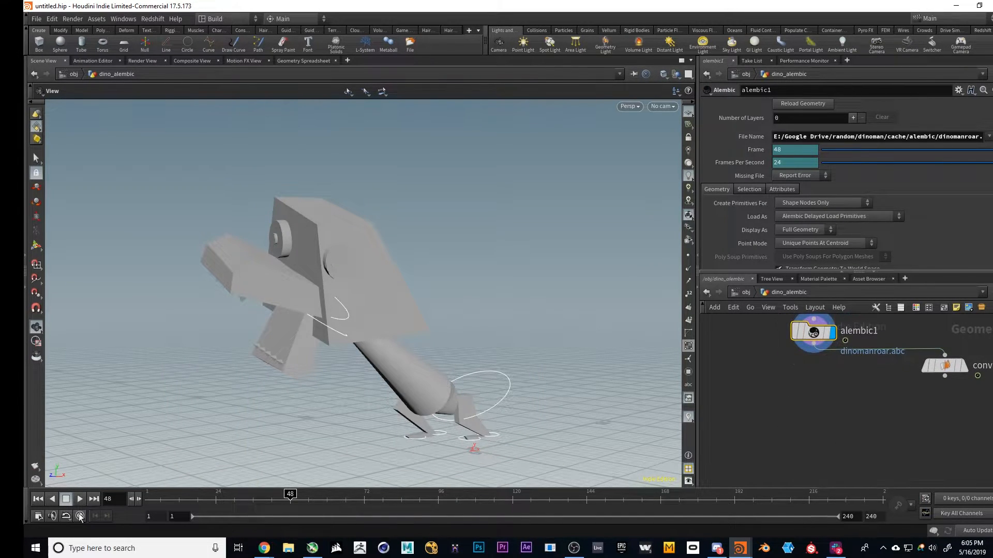
# - Go to frame 54, place convert1 directly below alembic1, and select and display convert1
pyautogui.moveTo(154, 494); pyautogui.dragTo(308, 492)
pyautogui.moveTo(947, 368); pyautogui.dragTo(816, 376)
pyautogui.click(831, 374)
pyautogui.click(817, 374)
pyautogui.moveTo(205, 293); pyautogui.dragTo(390, 320)
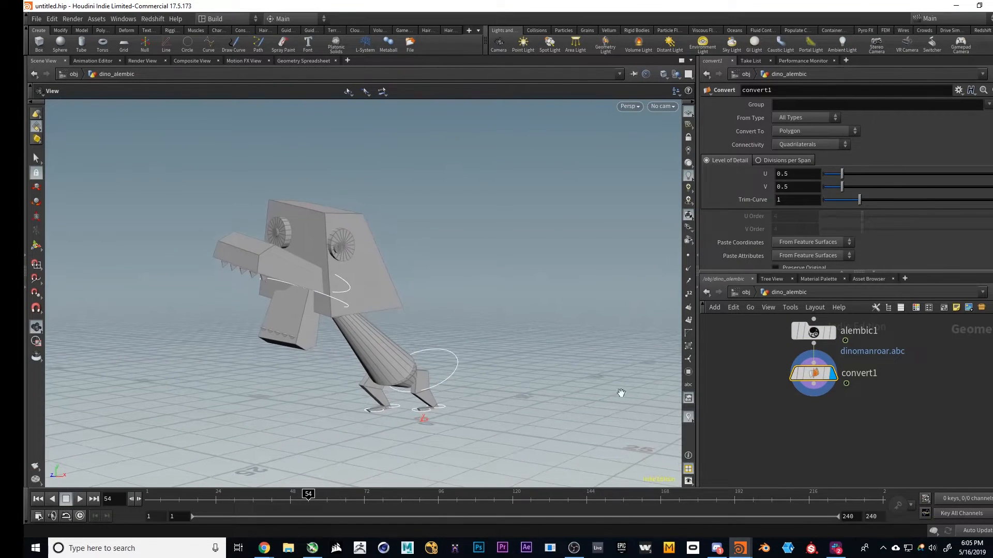
# - Compare the geometry information of the alembic1 and convert1 nodes
pyautogui.moveTo(924, 372); pyautogui.dragTo(926, 394, button='middle')
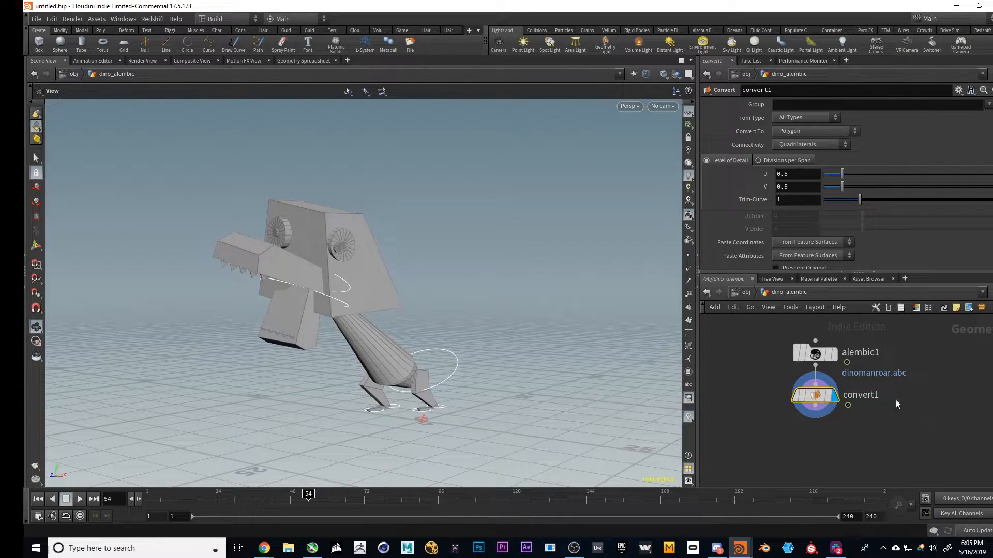
pyautogui.middleClick(815, 355)
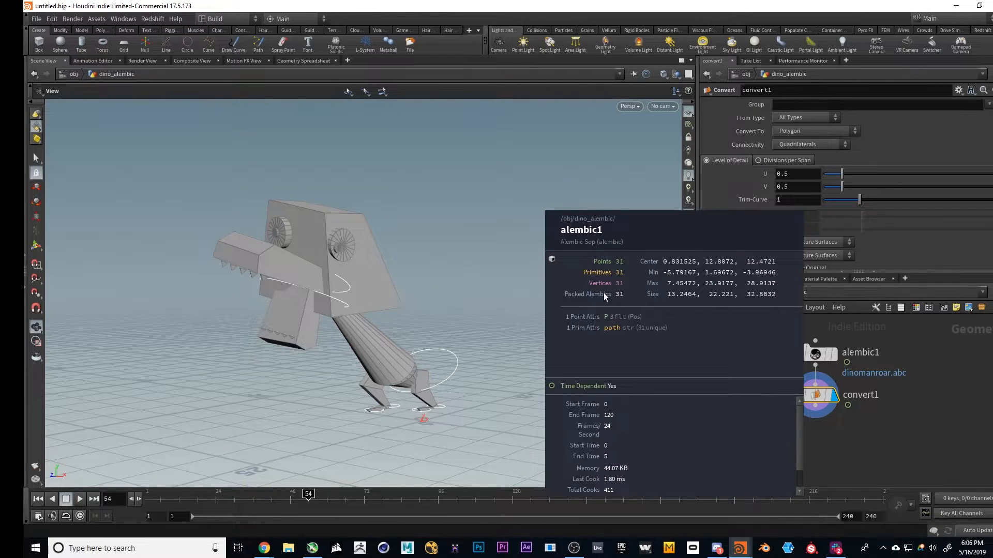
pyautogui.middleClick(816, 397)
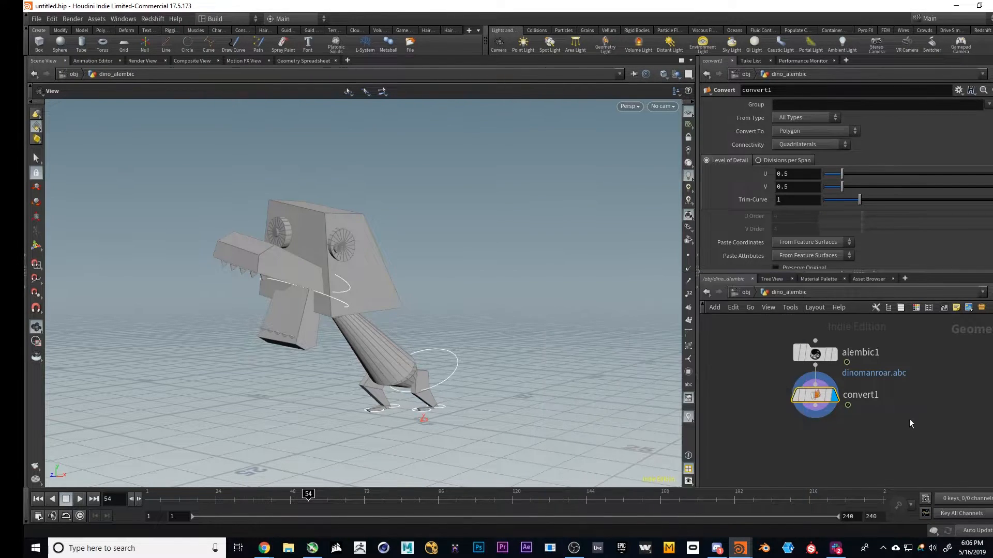
# - Add a VDB from Polygons node below convert1, wired to its output, and display it
pyautogui.press('Tab')
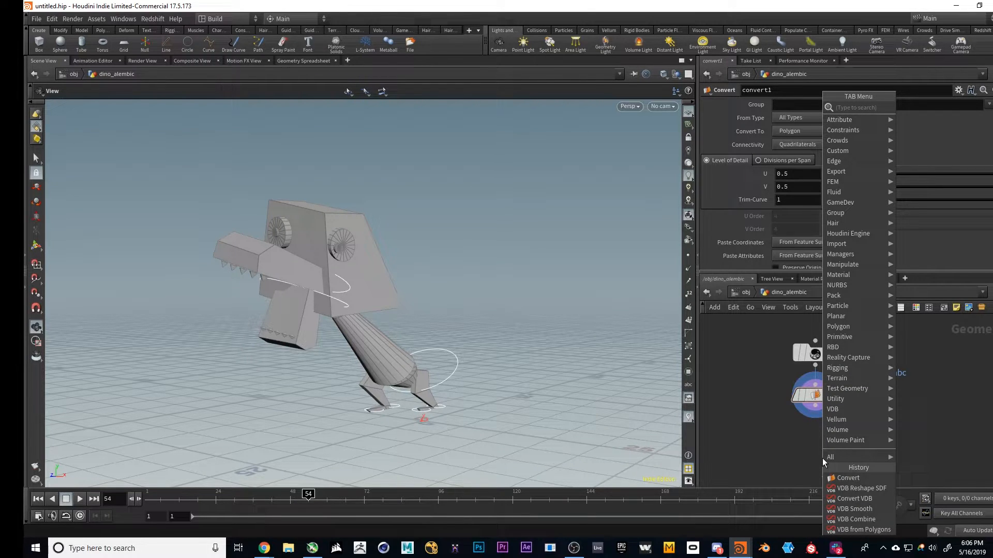
pyautogui.write('vdb fro')
pyautogui.press('Down')
pyautogui.press('Down')
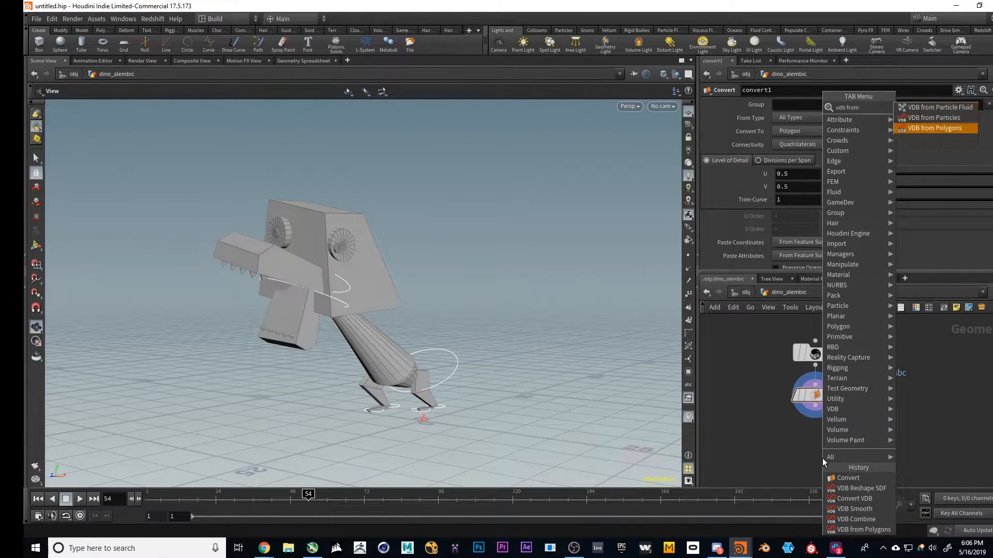
pyautogui.press('Return')
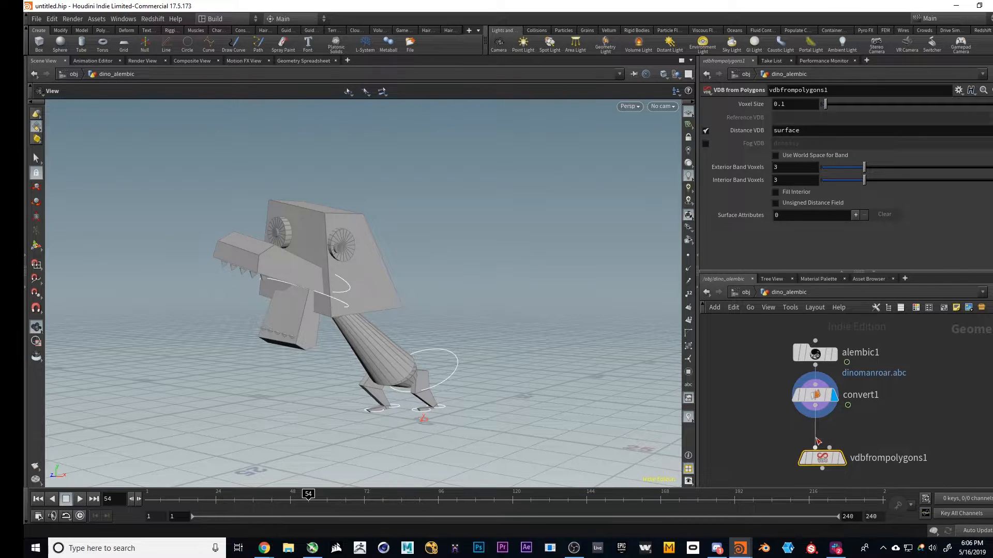
pyautogui.click(822, 460)
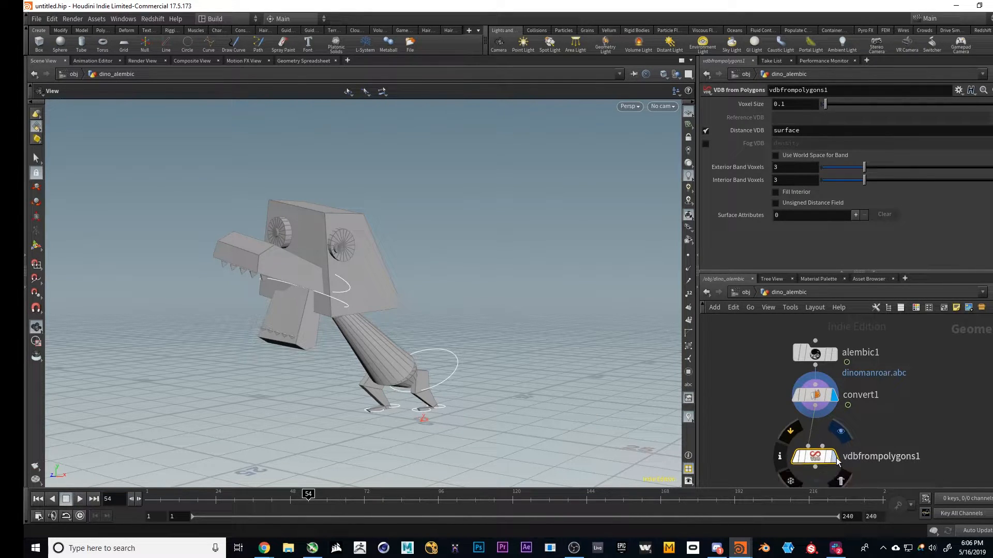
pyautogui.click(836, 458)
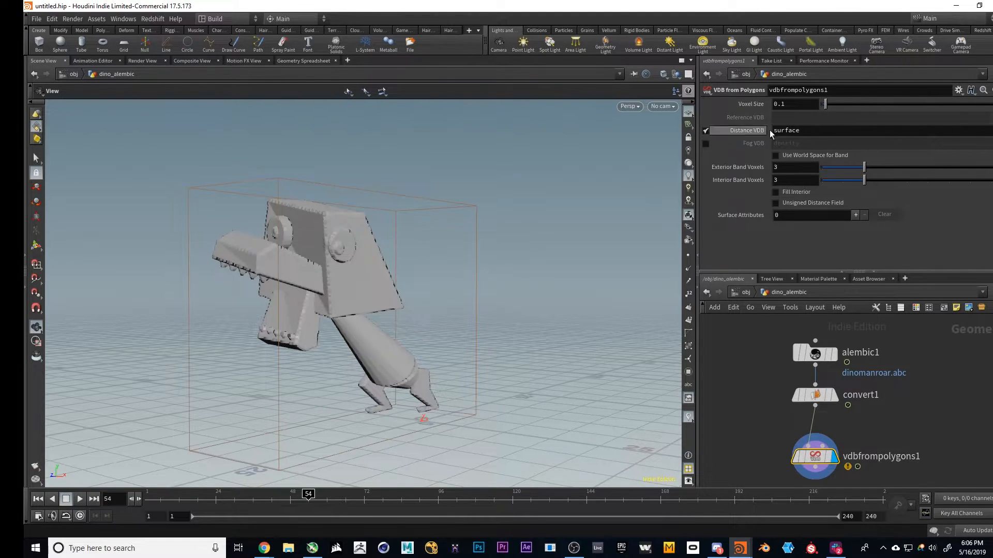
# - Set the voxel size of vdbfrompolygons1 to 0.18 and scrub the dino animation to frame 75
pyautogui.moveTo(825, 104)
pyautogui.mouseDown()
pyautogui.moveTo(848, 106)
pyautogui.moveTo(827, 107)
pyautogui.moveTo(836, 109)
pyautogui.mouseUp()
pyautogui.moveTo(306, 235); pyautogui.dragTo(337, 276)
pyautogui.moveTo(171, 502); pyautogui.dragTo(216, 477)
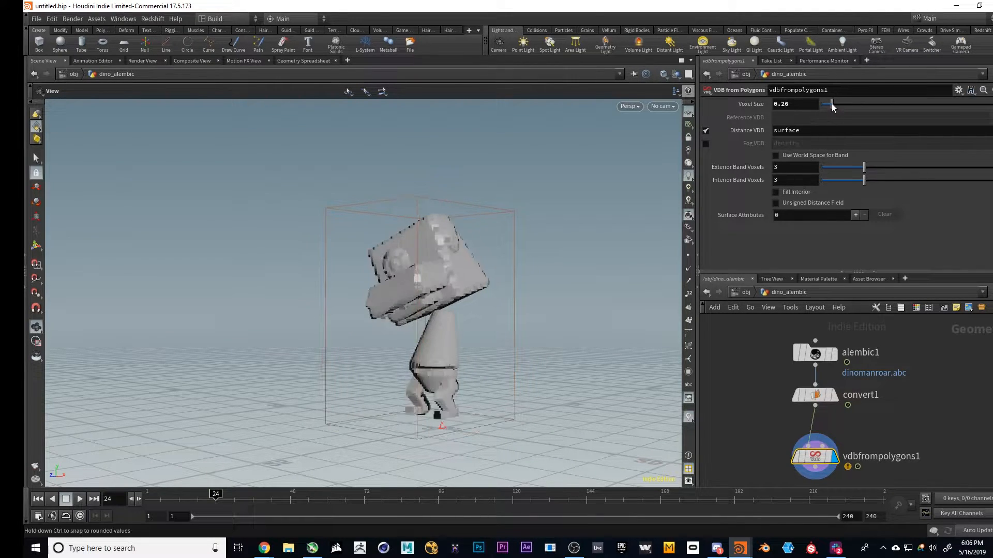
pyautogui.moveTo(215, 476); pyautogui.dragTo(436, 348)
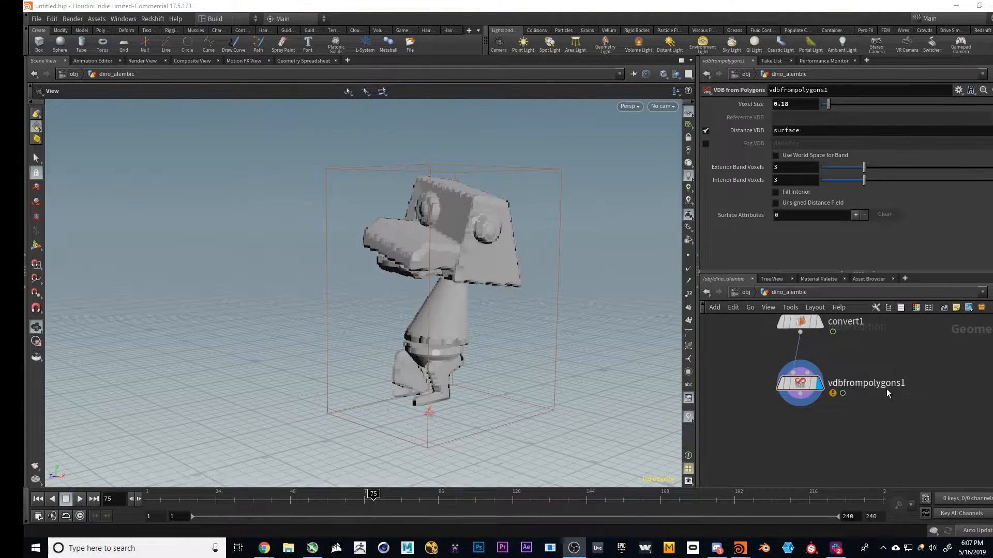
# - Add a VDB Smooth node after vdbfrompolygons1, display it and set its iterations to 1
pyautogui.click(822, 439)
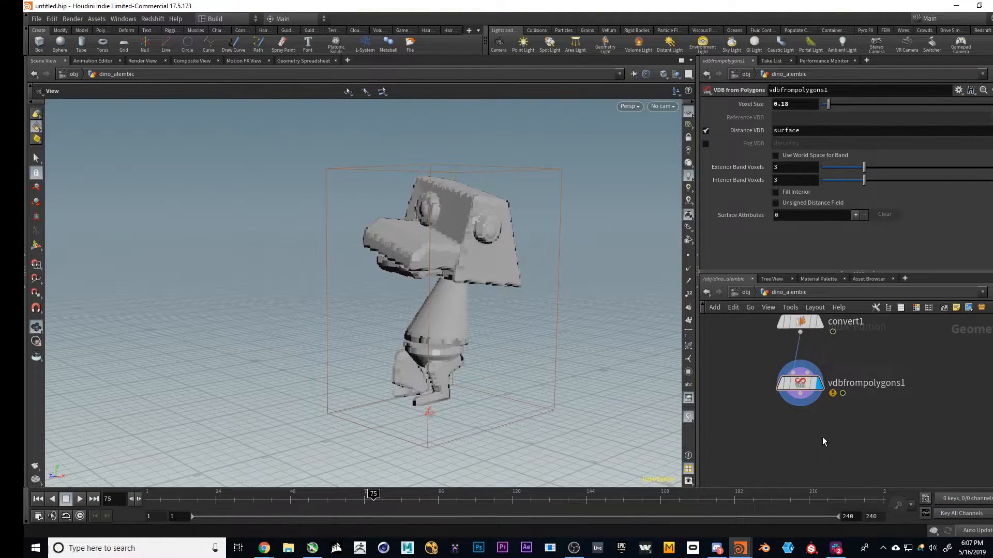
pyautogui.press('Tab')
pyautogui.write('vdb sm')
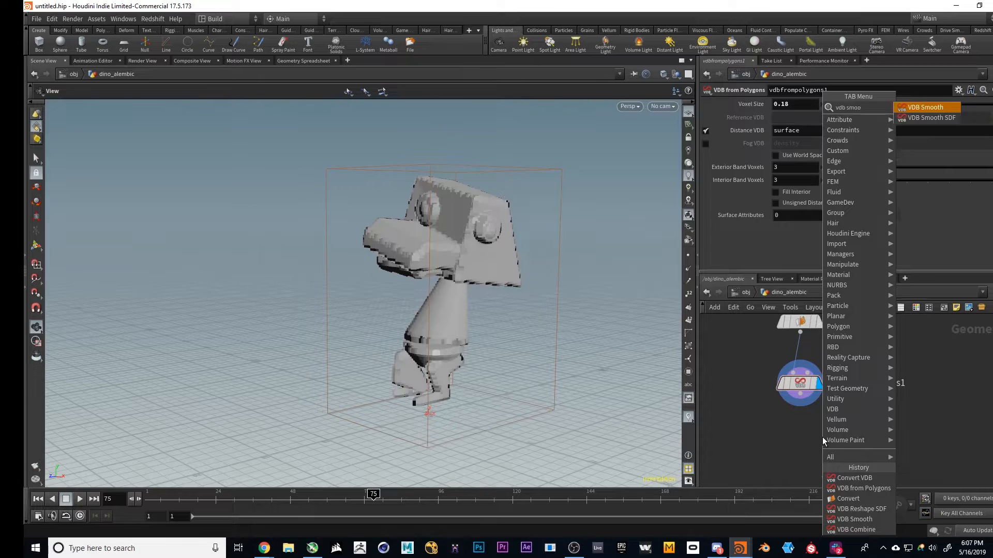
pyautogui.press('Return')
pyautogui.click(823, 439)
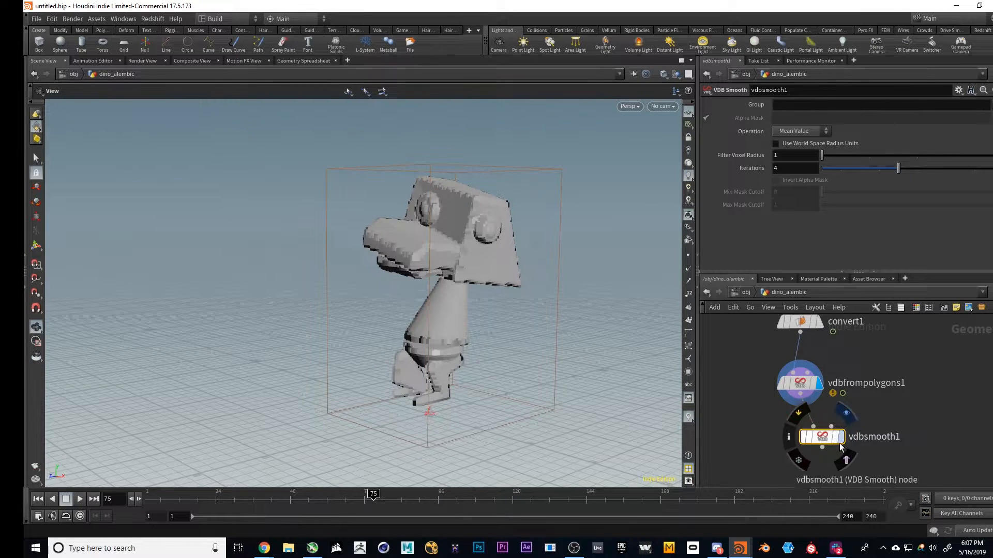
pyautogui.click(843, 444)
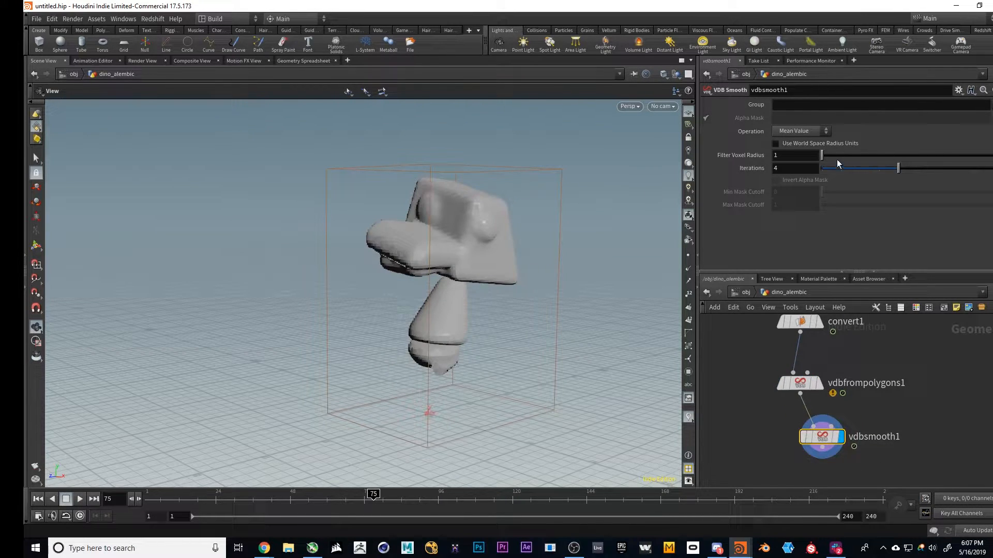
pyautogui.moveTo(857, 169); pyautogui.dragTo(810, 161)
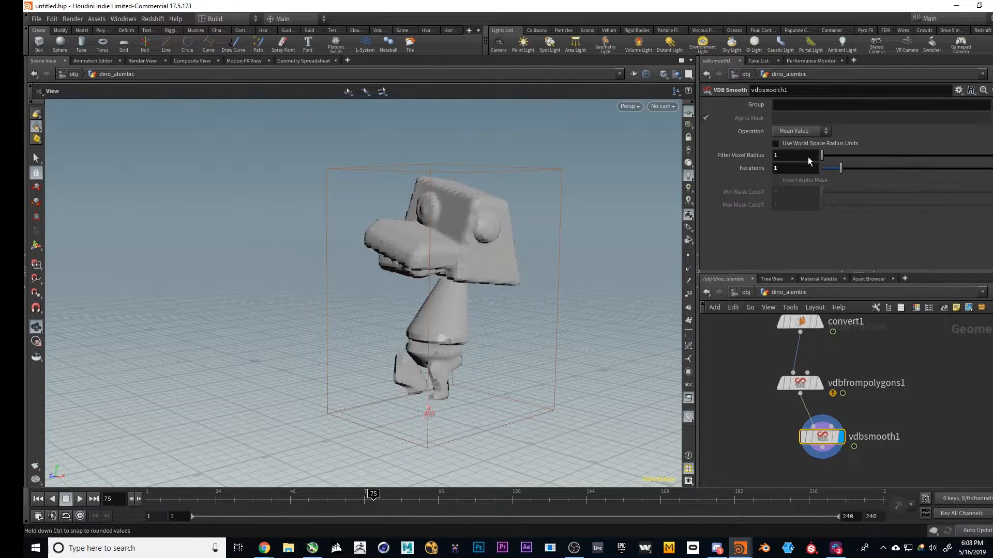
pyautogui.press('Tab')
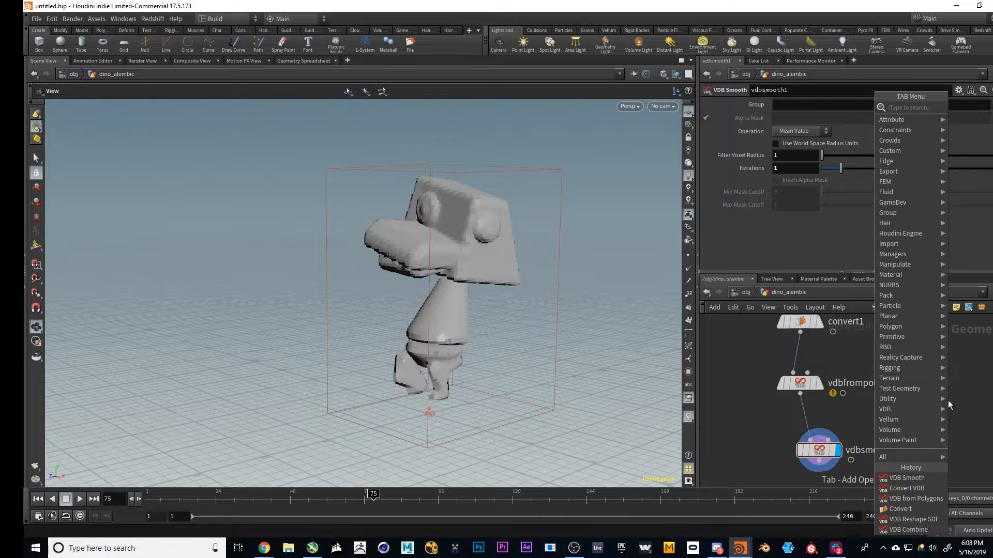
pyautogui.write('vdb res')
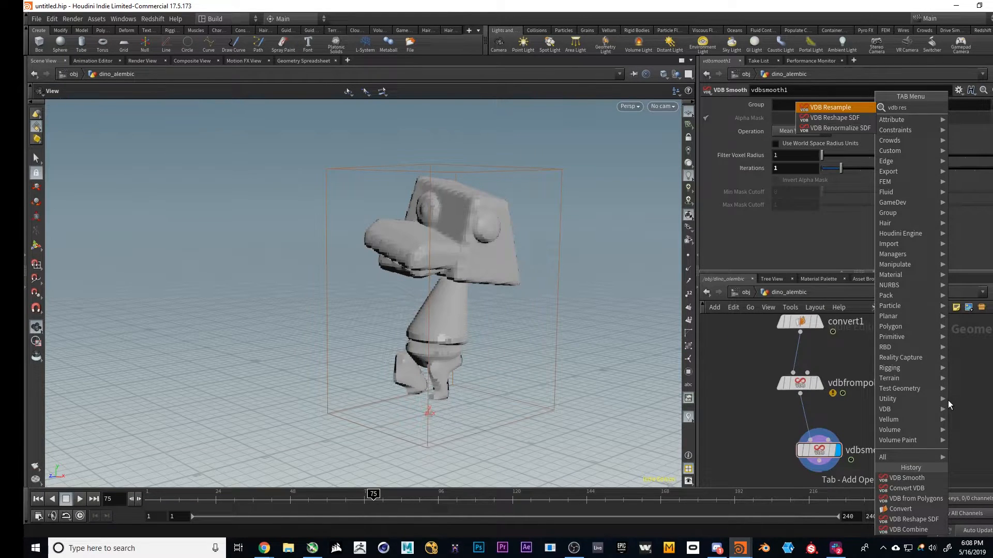
pyautogui.press('Return')
pyautogui.hotkey('ctrl', 'z')
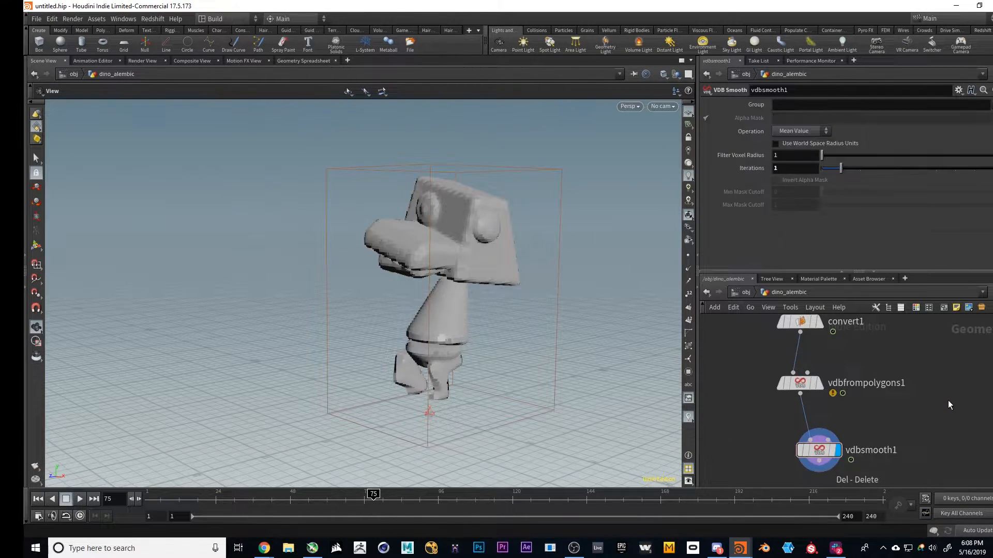
# - Insert a VDB Reshape SDF node between vdbfrompolygons1 and vdbsmooth1 and set its dilate offset to 3.31
pyautogui.press('Tab')
pyautogui.write('vdb resh')
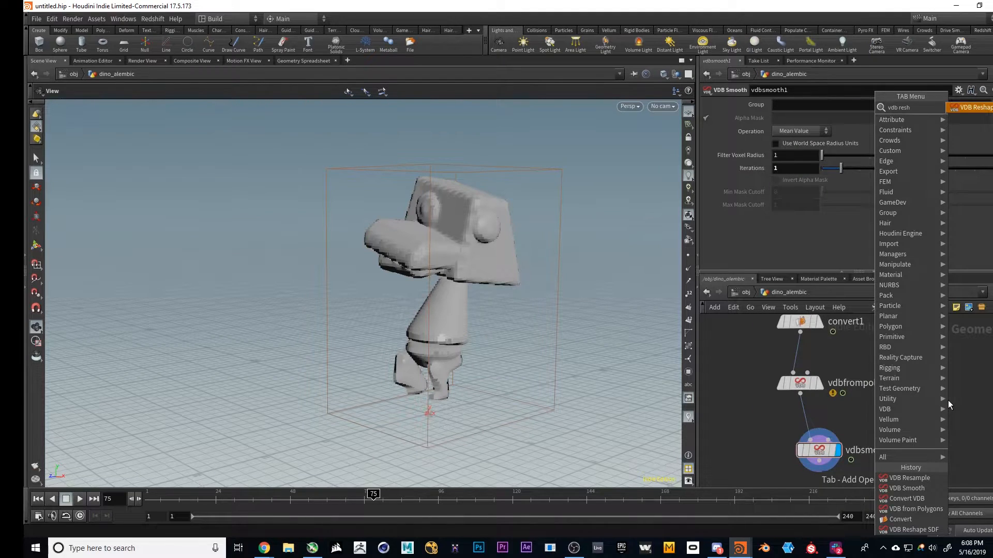
pyautogui.press('Return')
pyautogui.click(819, 433)
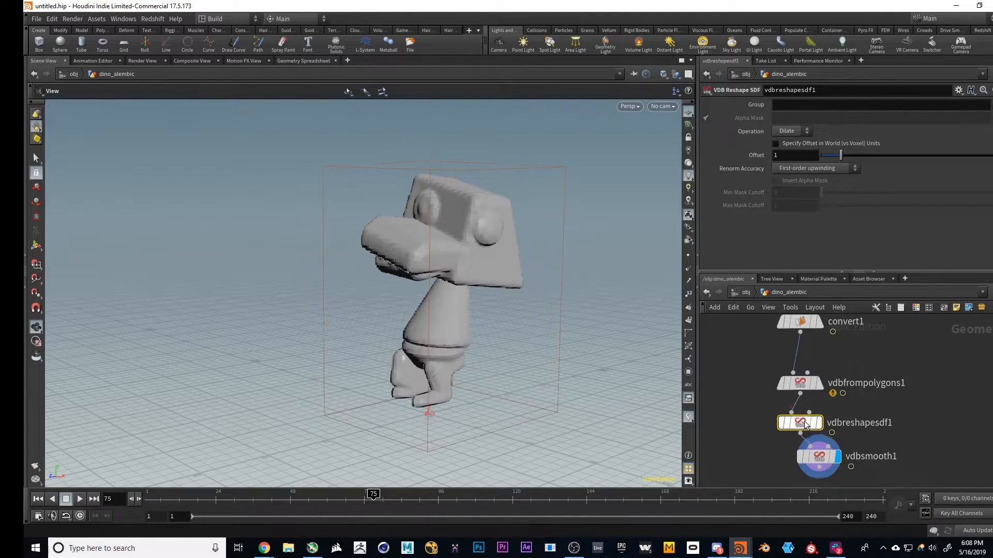
pyautogui.moveTo(841, 155); pyautogui.dragTo(885, 155)
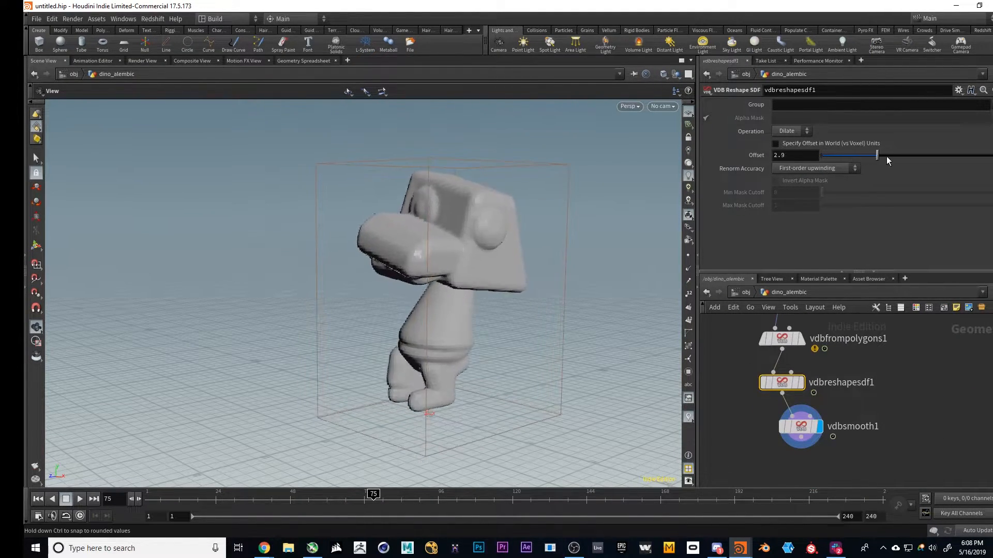
# - Scrub to frame 72 and set vdbsmooth1 to 10 iterations with a filter voxel radius of 3
pyautogui.click(801, 426)
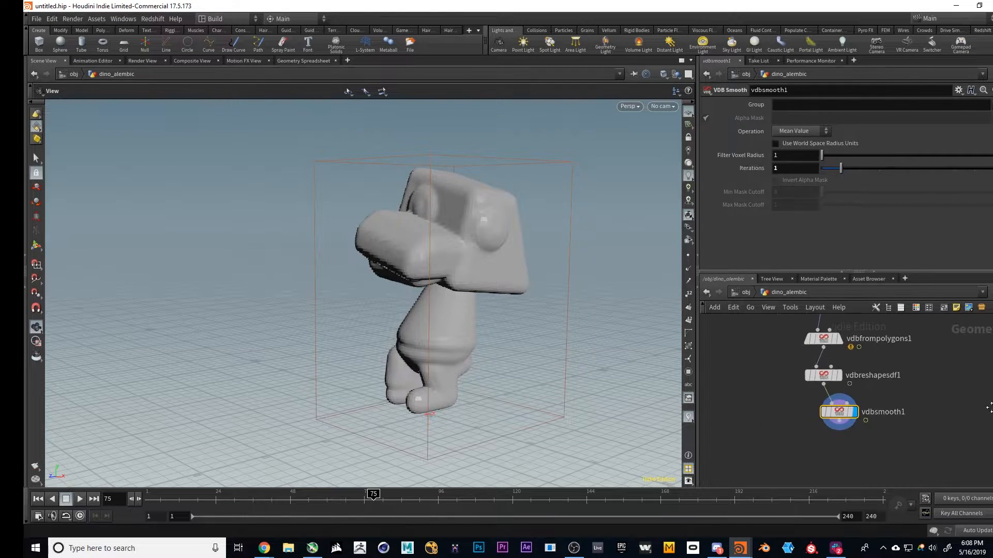
pyautogui.moveTo(145, 507); pyautogui.dragTo(364, 471)
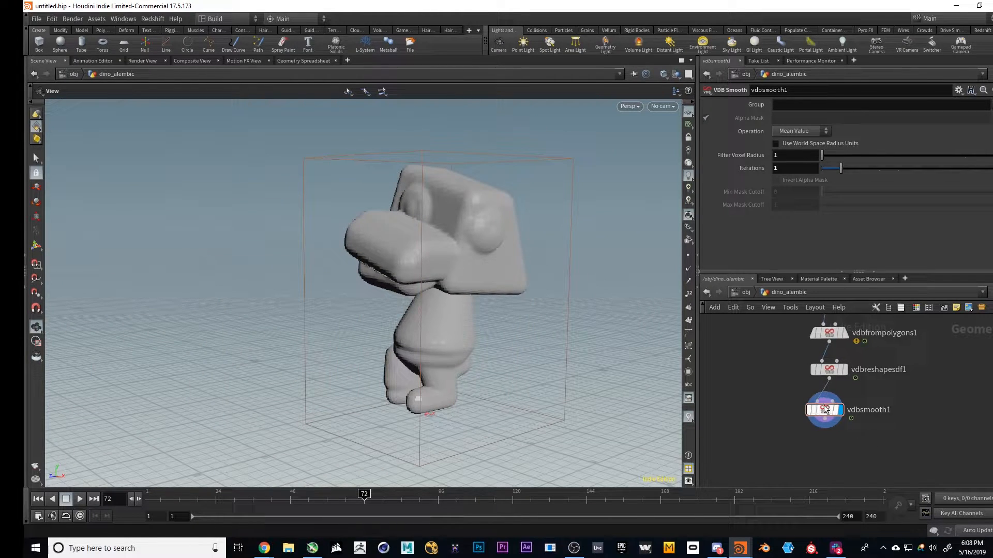
pyautogui.moveTo(826, 409); pyautogui.dragTo(842, 407)
pyautogui.moveTo(841, 168); pyautogui.dragTo(931, 168)
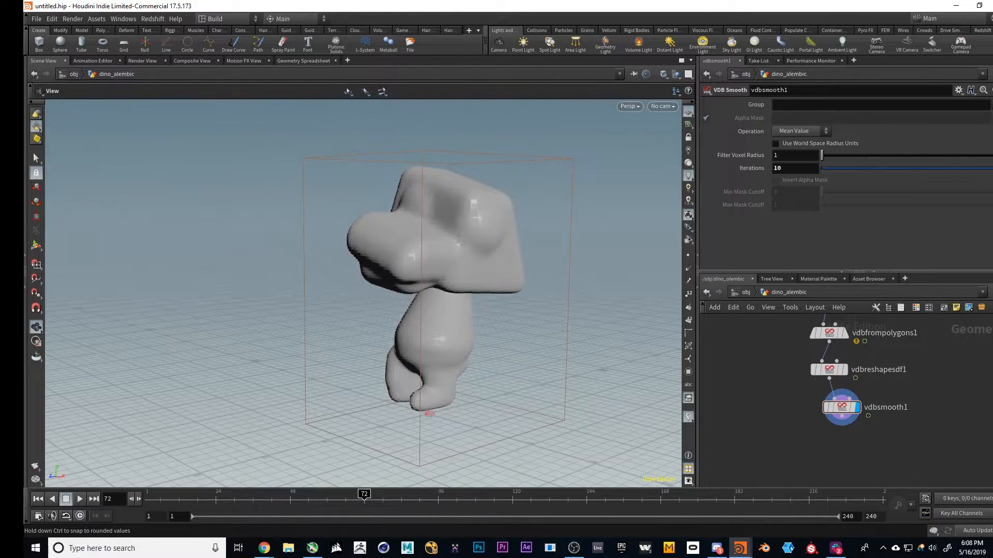
pyautogui.moveTo(836, 159); pyautogui.dragTo(918, 158)
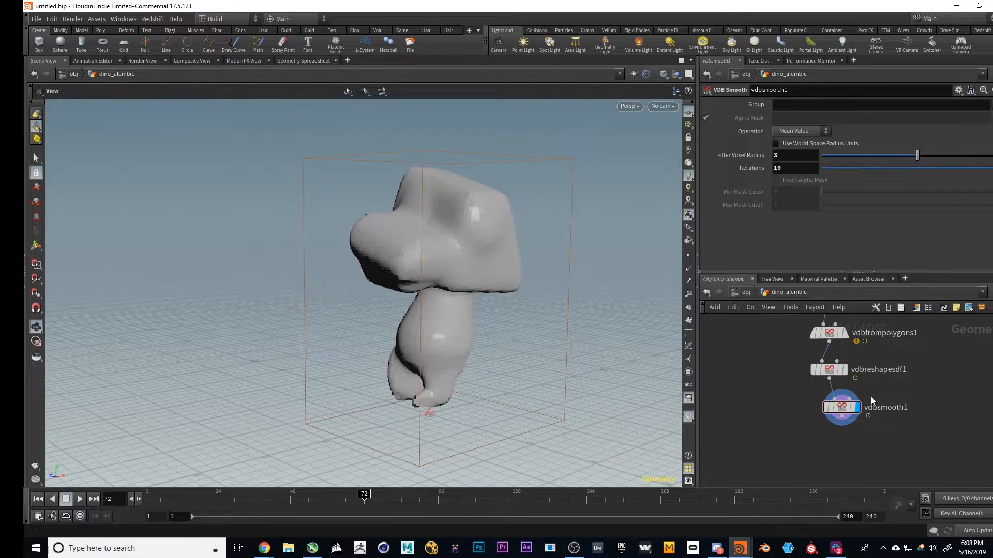
# - Duplicate vdbreshapesdf1, place the copy directly after vdbsmooth1 in the chain and display it
pyautogui.click(829, 370)
pyautogui.hotkey('ctrl', 'c')
pyautogui.hotkey('ctrl', 'v')
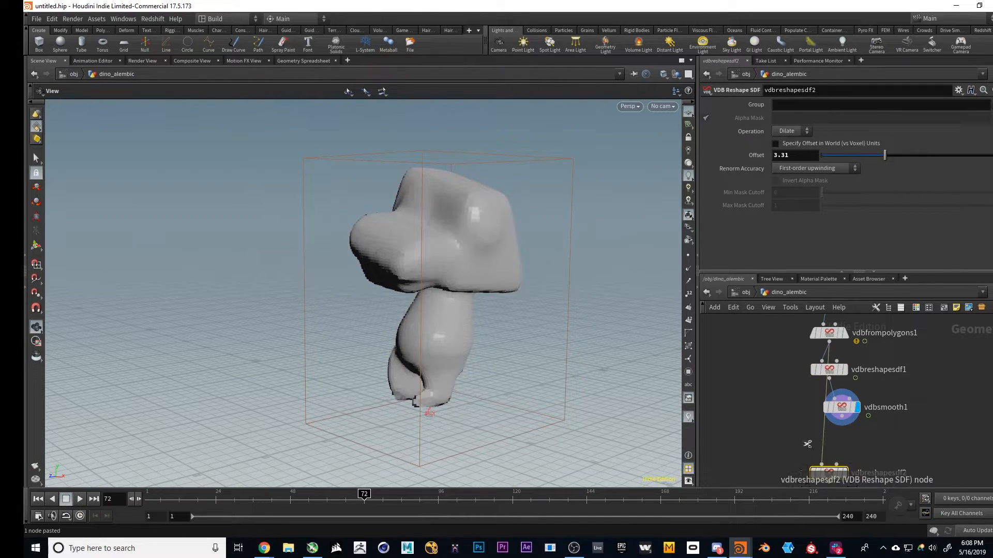
pyautogui.click(845, 473)
pyautogui.moveTo(830, 473); pyautogui.dragTo(846, 443)
# - Set vdbreshapesdf2 to Erode with an offset of 1.03 and scrub the animation to frame 101
pyautogui.click(792, 136)
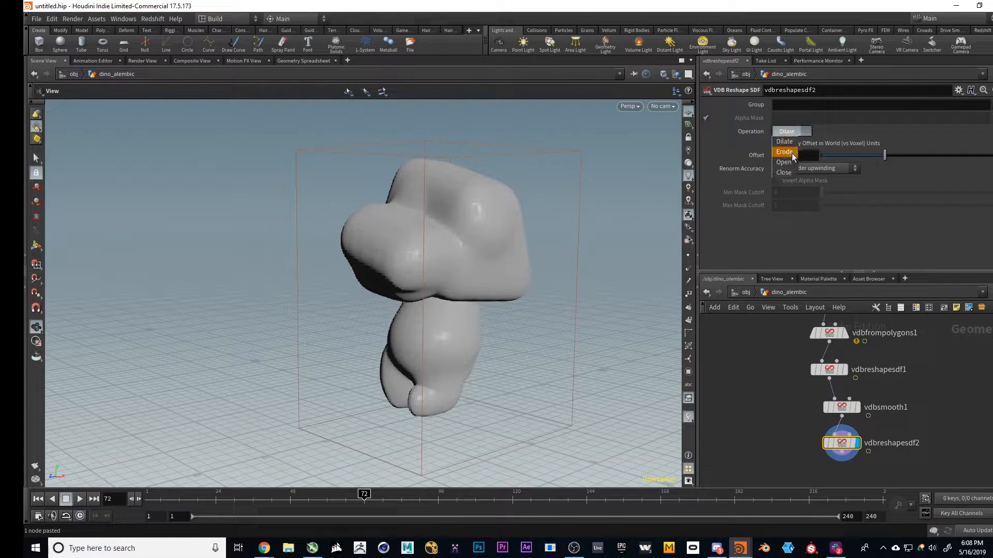
pyautogui.click(788, 146)
pyautogui.moveTo(885, 155); pyautogui.dragTo(841, 155)
pyautogui.moveTo(191, 499)
pyautogui.mouseDown()
pyautogui.moveTo(376, 475)
pyautogui.moveTo(173, 472)
pyautogui.moveTo(450, 455)
pyautogui.mouseUp()
# - Add a Convert VDB node below vdbreshapesdf2 and connect it to that node's output
pyautogui.moveTo(941, 379)
pyautogui.mouseDown(button='middle')
pyautogui.moveTo(906, 439)
pyautogui.moveTo(926, 391)
pyautogui.mouseUp(button='middle')
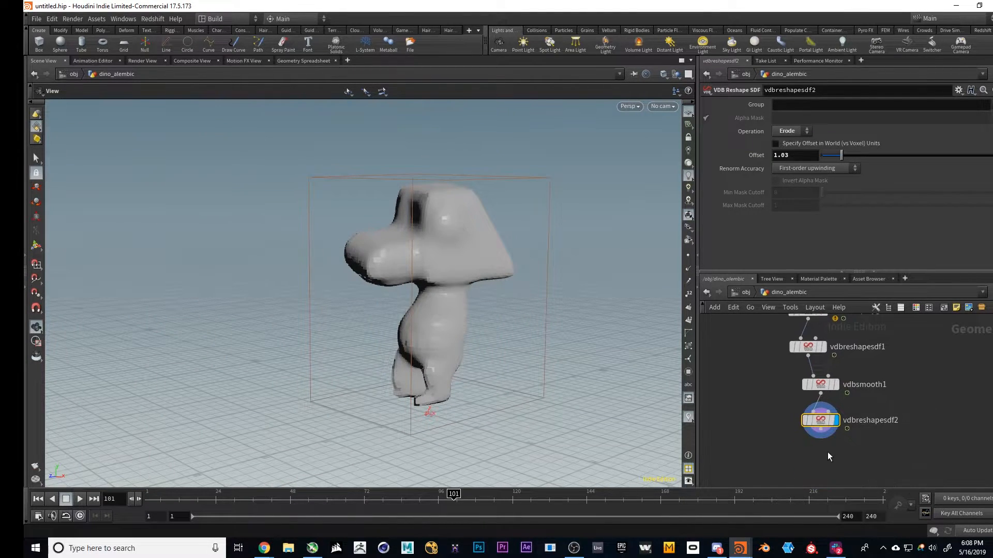
pyautogui.press('Tab')
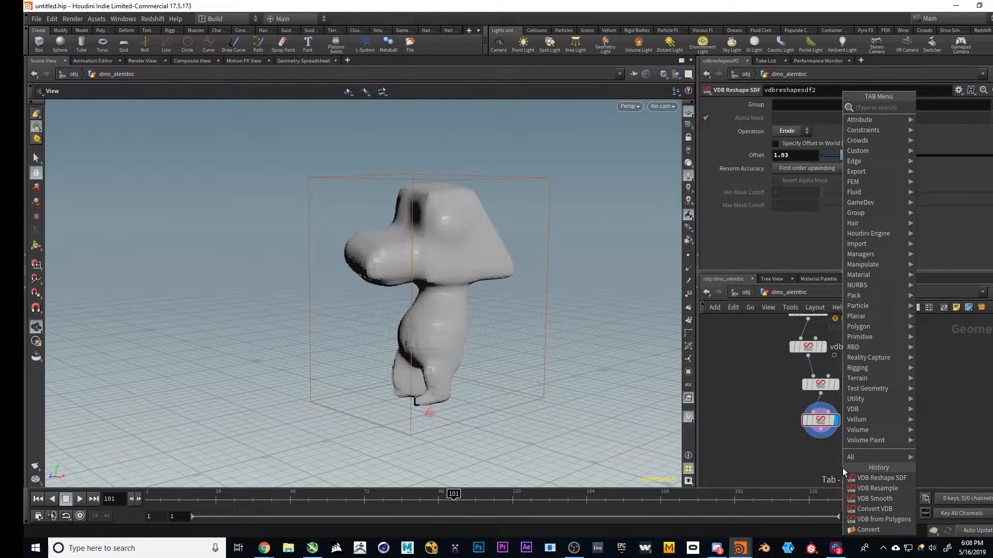
pyautogui.write('convert vdb')
pyautogui.press('Return')
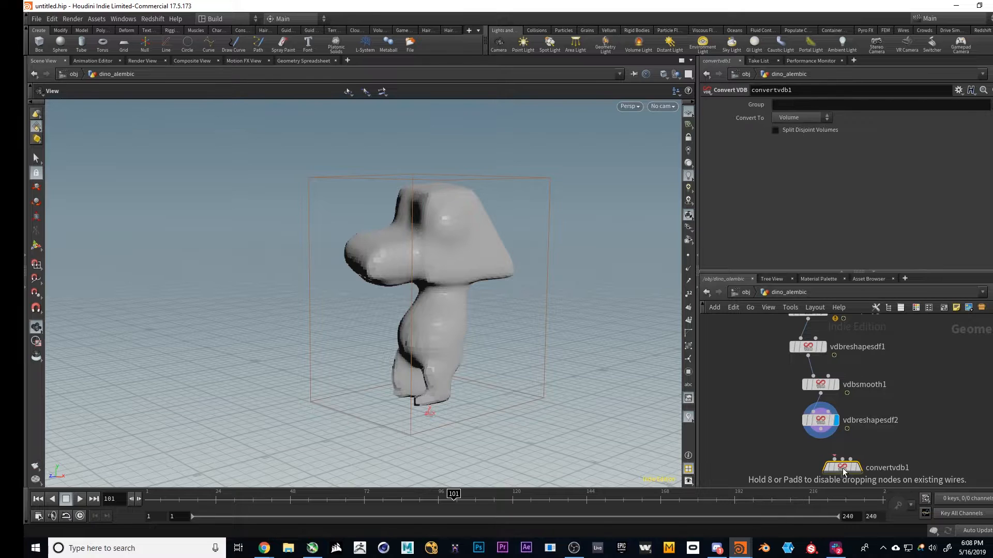
pyautogui.click(842, 470)
pyautogui.moveTo(855, 457); pyautogui.dragTo(859, 459)
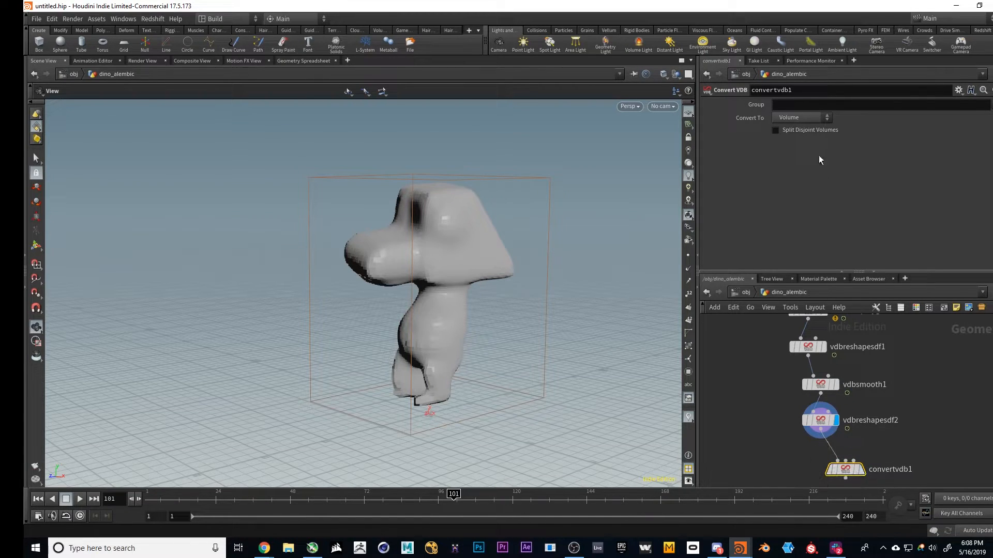
# - Set convertvdb1 to convert to Polygons and display it
pyautogui.click(806, 118)
pyautogui.click(801, 149)
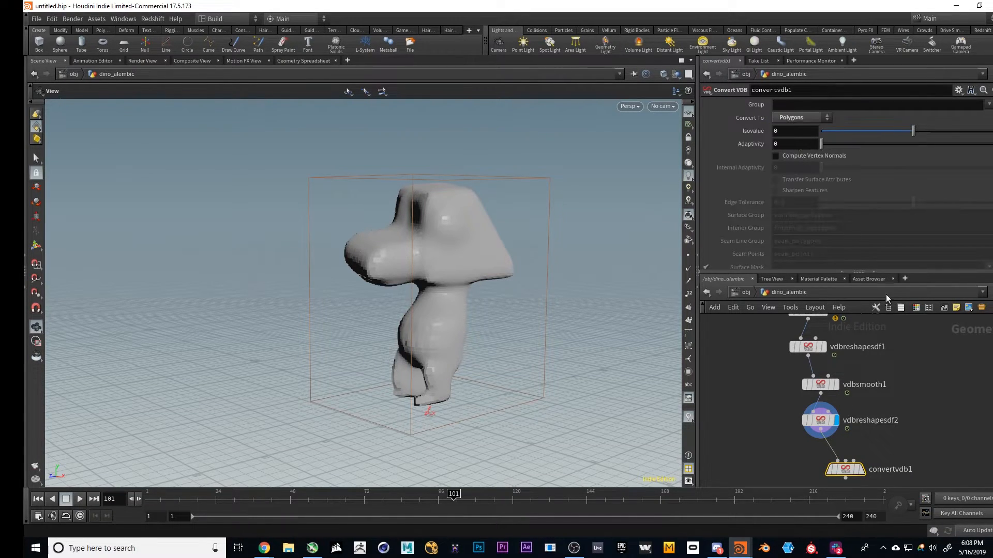
pyautogui.moveTo(926, 463); pyautogui.dragTo(920, 410, button='middle')
pyautogui.click(859, 432)
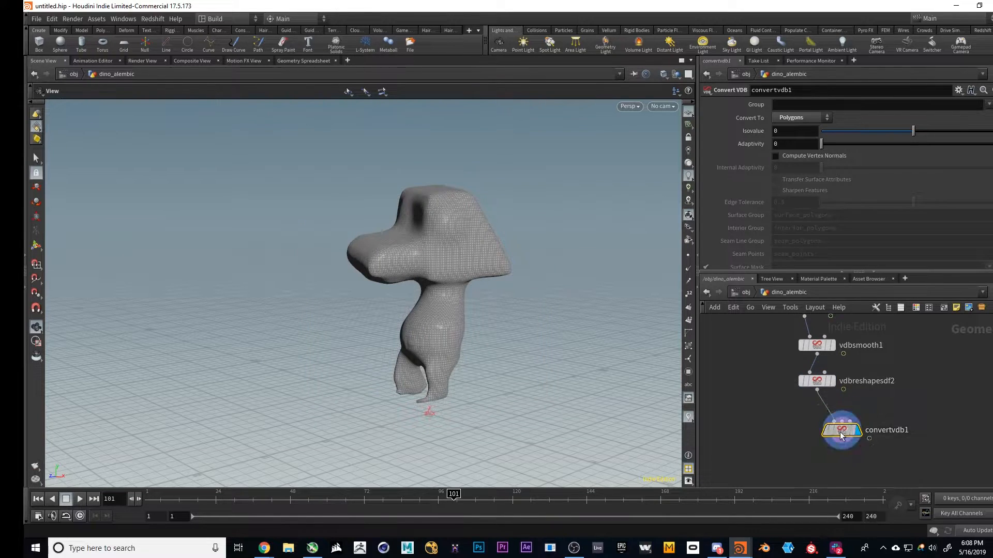
# - Scrub through the converted dino's animation, go to frame 1 and examine the polygon mesh on its head up close
pyautogui.click(152, 497)
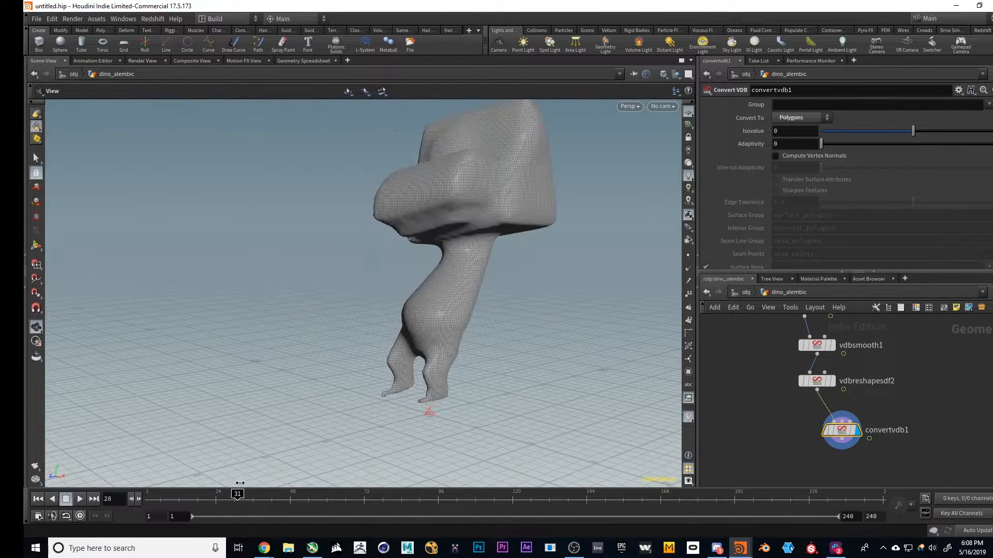
pyautogui.moveTo(275, 479); pyautogui.dragTo(222, 447)
pyautogui.moveTo(457, 283); pyautogui.dragTo(423, 354)
pyautogui.moveTo(423, 355); pyautogui.dragTo(401, 340, button='middle')
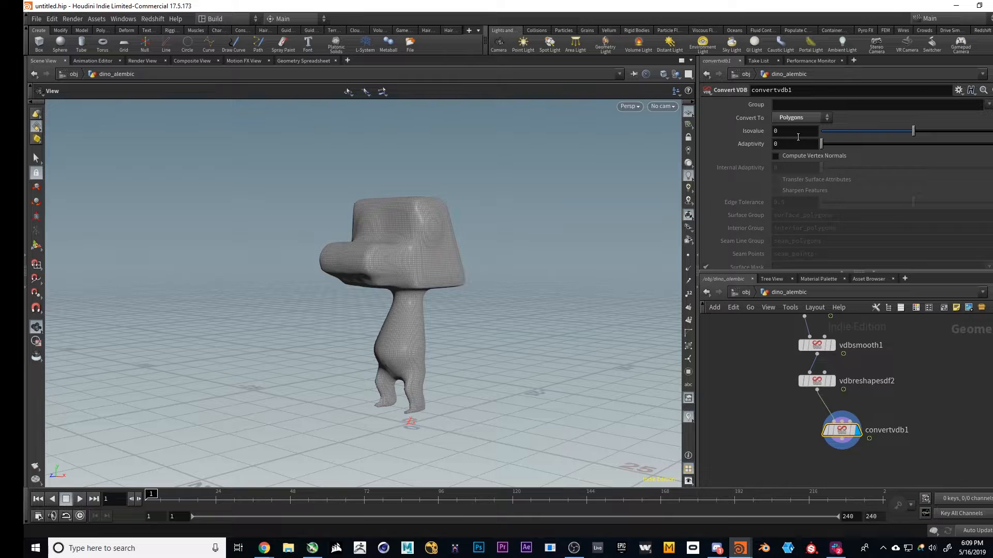
pyautogui.scroll(-1, 910, 418)
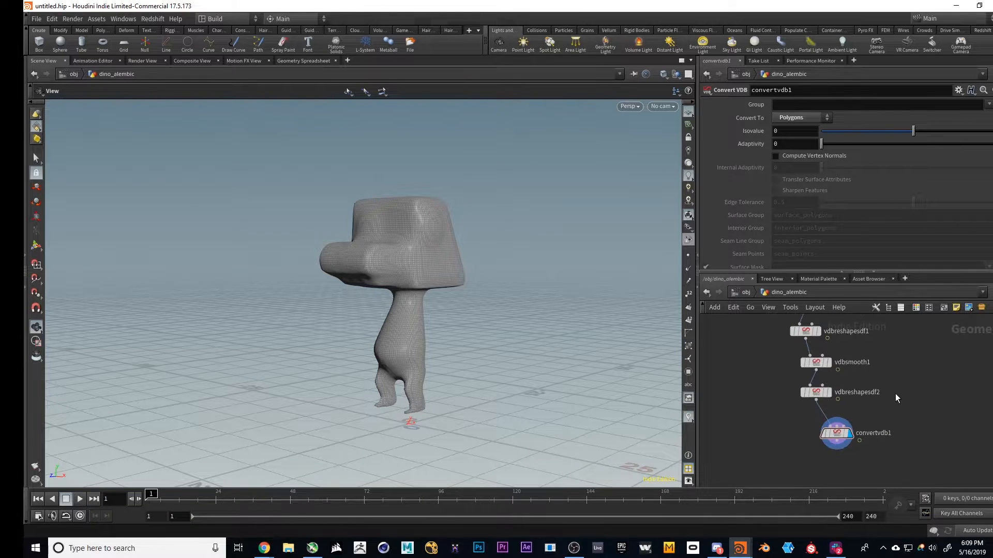
pyautogui.scroll(-1, 895, 393)
pyautogui.moveTo(313, 313); pyautogui.dragTo(372, 340)
pyautogui.scroll(5, 276, 256)
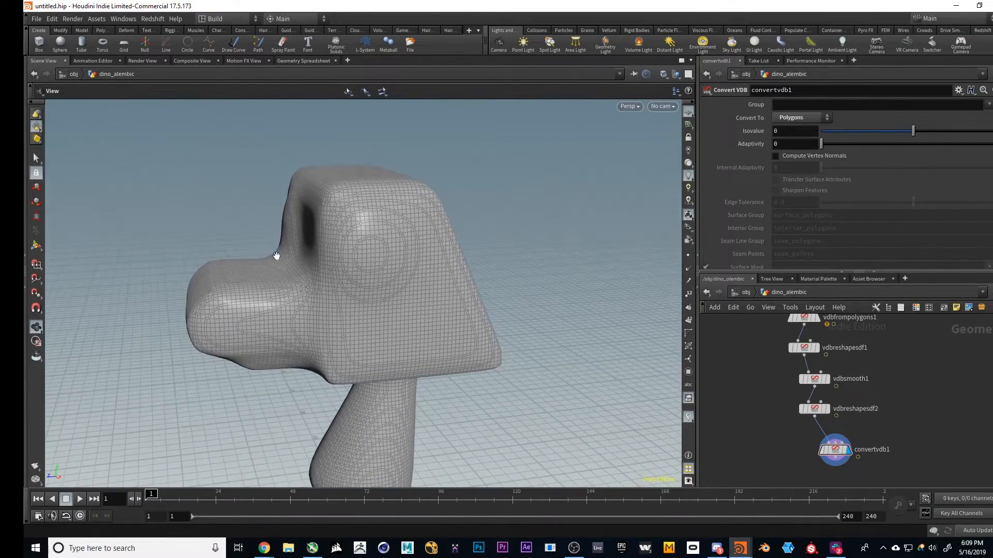
pyautogui.moveTo(277, 256); pyautogui.dragTo(361, 288)
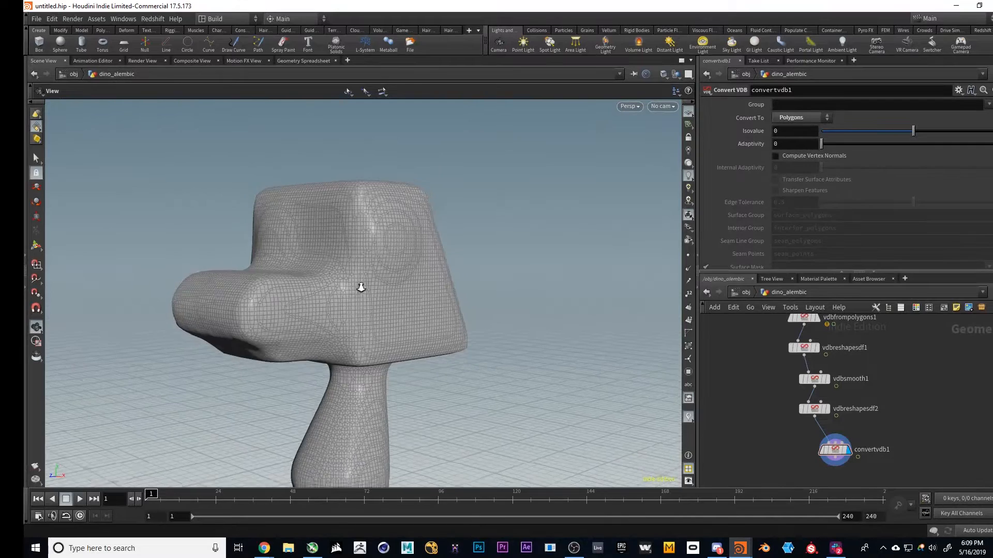
# - View the converted dino from another angle and scrub its animation to frame 32
pyautogui.moveTo(361, 287); pyautogui.dragTo(290, 290, button='right')
pyautogui.moveTo(290, 290); pyautogui.dragTo(252, 310)
pyautogui.moveTo(174, 504); pyautogui.dragTo(240, 505)
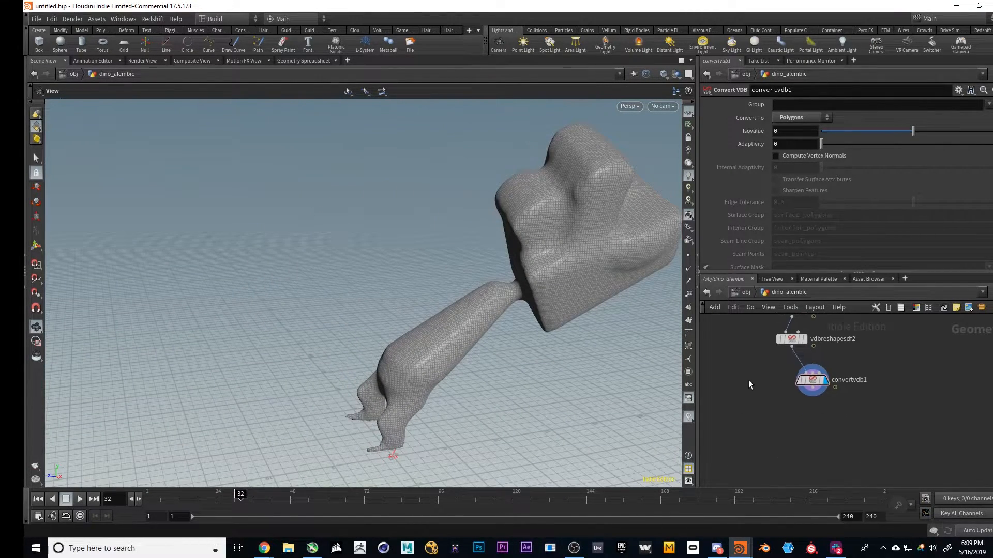
# - Add a UV Texture node below convertvdb1
pyautogui.press('Tab')
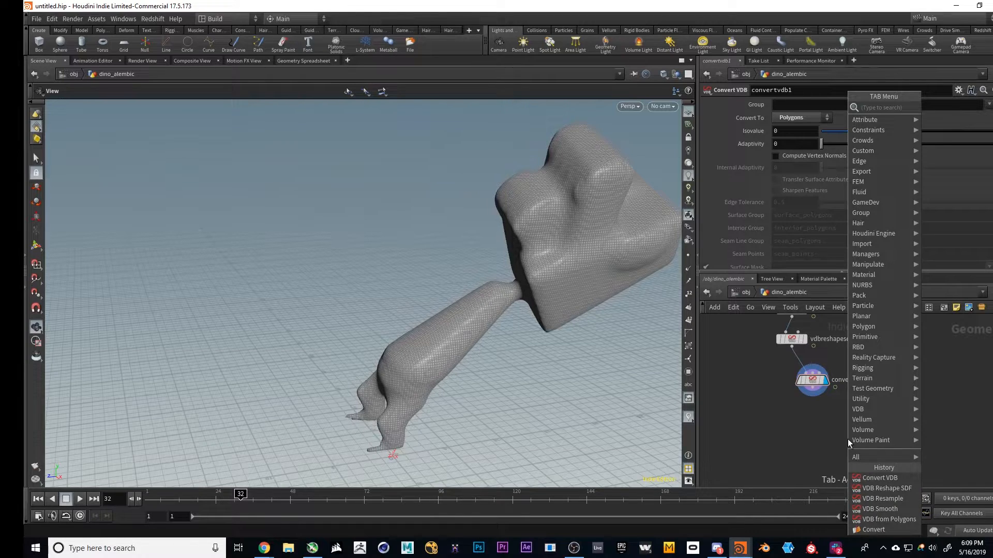
pyautogui.write('uv')
pyautogui.press('Down')
pyautogui.press('Down')
pyautogui.press('Down')
pyautogui.press('Down')
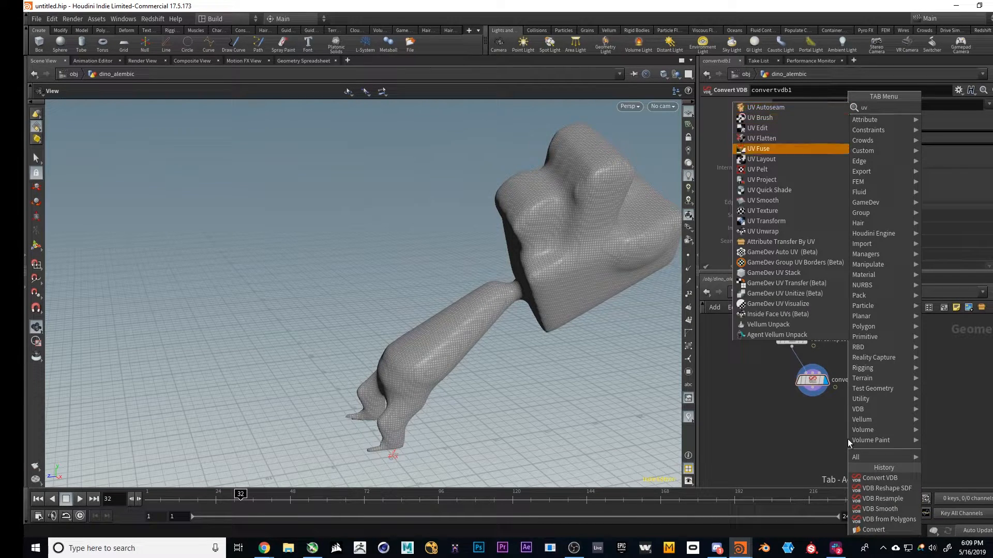
pyautogui.press('Down')
pyautogui.press('Down')
pyautogui.press('Down')
pyautogui.press('Down')
pyautogui.press('Down')
pyautogui.press('Down')
pyautogui.press('Return')
pyautogui.click(848, 439)
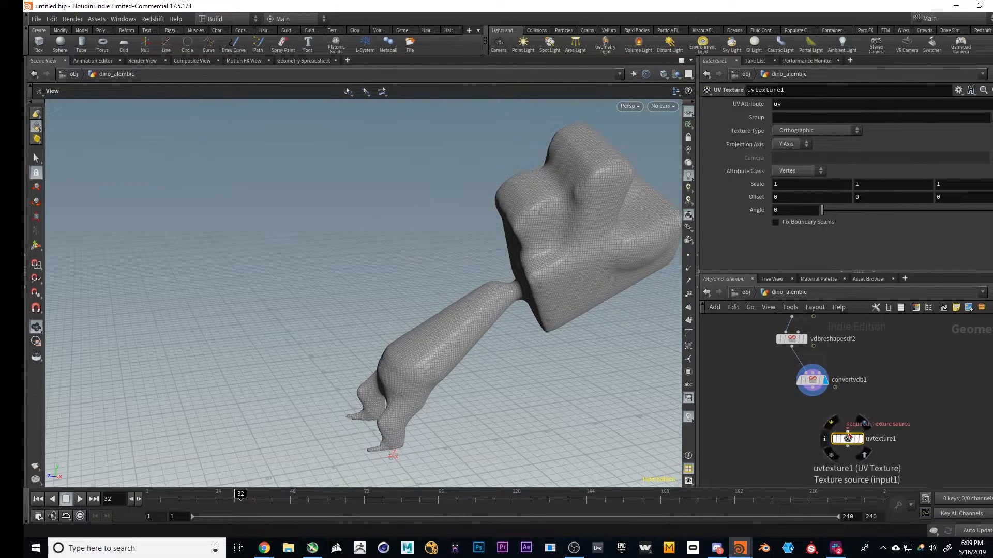
# - Connect and display uvtexture1 below convertvdb1's output and set its texture type to Polar
pyautogui.moveTo(847, 431); pyautogui.dragTo(821, 396)
pyautogui.click(860, 440)
pyautogui.moveTo(848, 440); pyautogui.dragTo(823, 421)
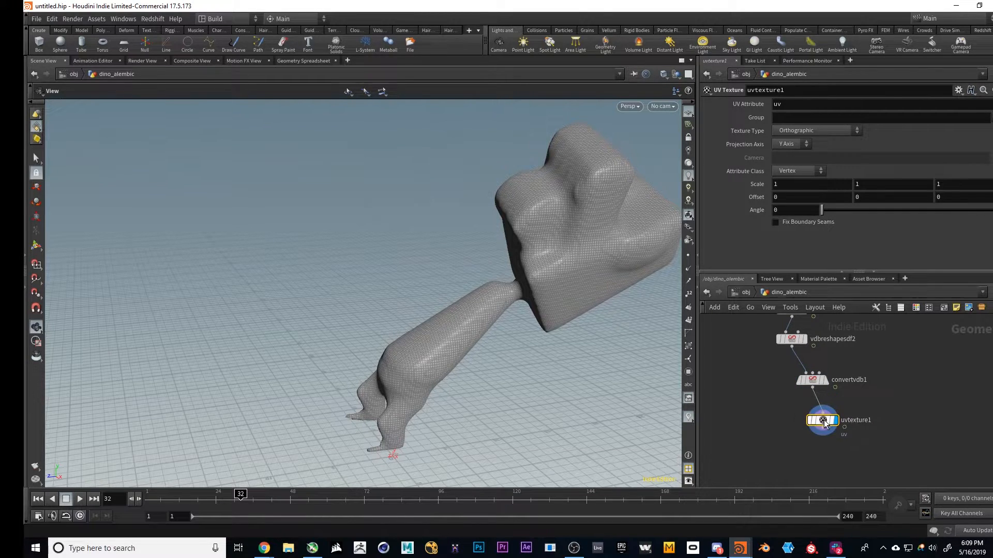
pyautogui.click(807, 131)
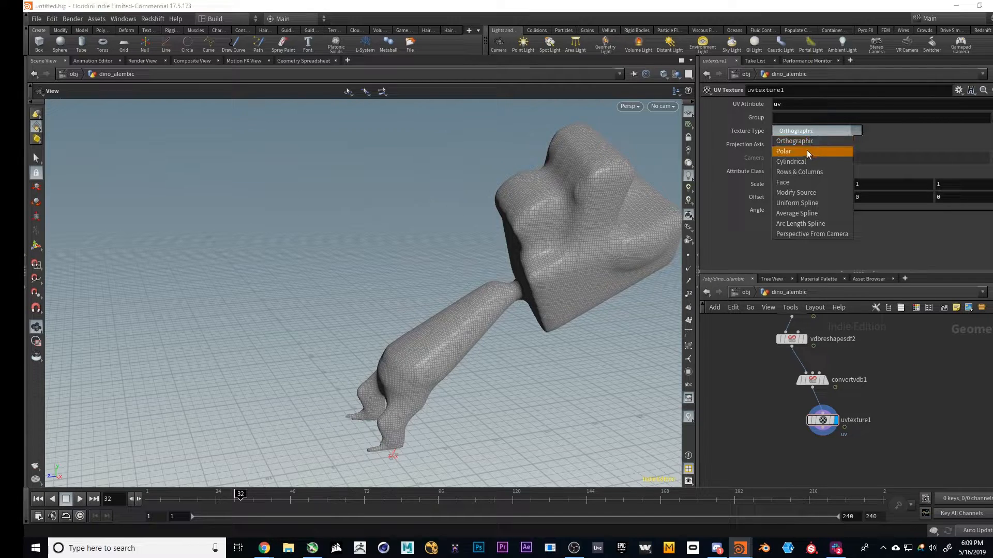
pyautogui.click(796, 151)
# - Add a UV Quick Shade node beside convertvdb1 in the network
pyautogui.press('Tab')
pyautogui.write('vdb')
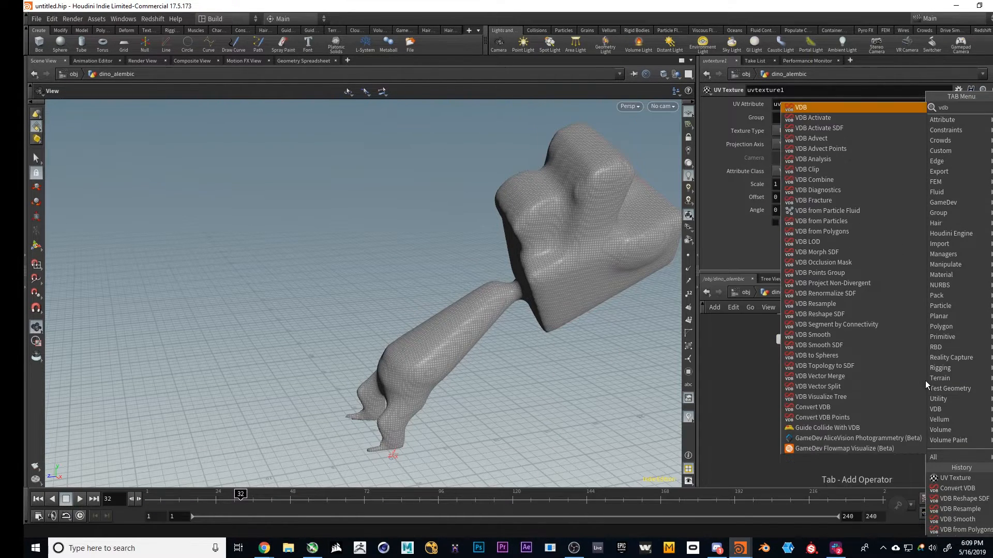
pyautogui.press('BackSpace')
pyautogui.press('BackSpace')
pyautogui.press('BackSpace')
pyautogui.write('uv')
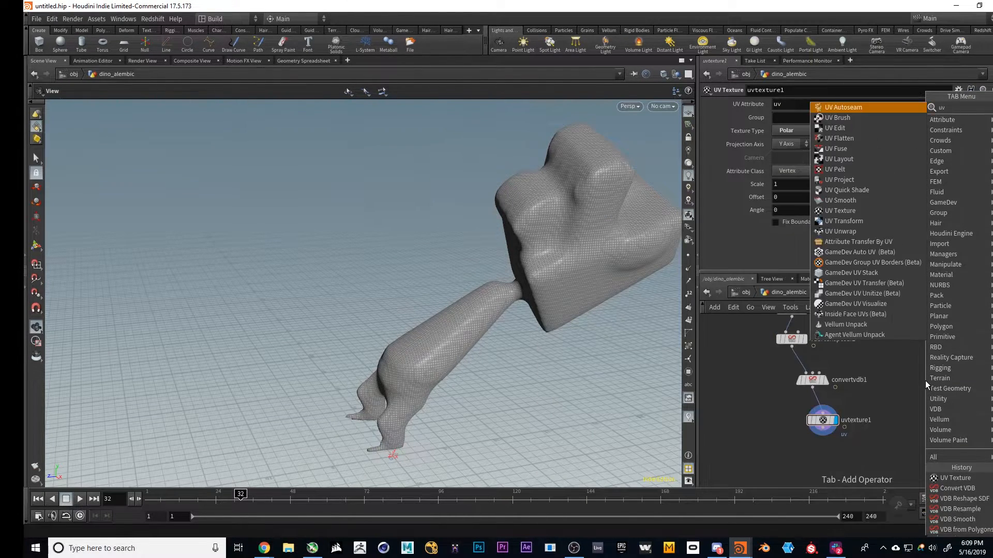
pyautogui.press('Down')
pyautogui.press('Down')
pyautogui.press('Down')
pyautogui.press('Down')
pyautogui.press('Down')
pyautogui.press('Down')
pyautogui.press('Down')
pyautogui.press('Down')
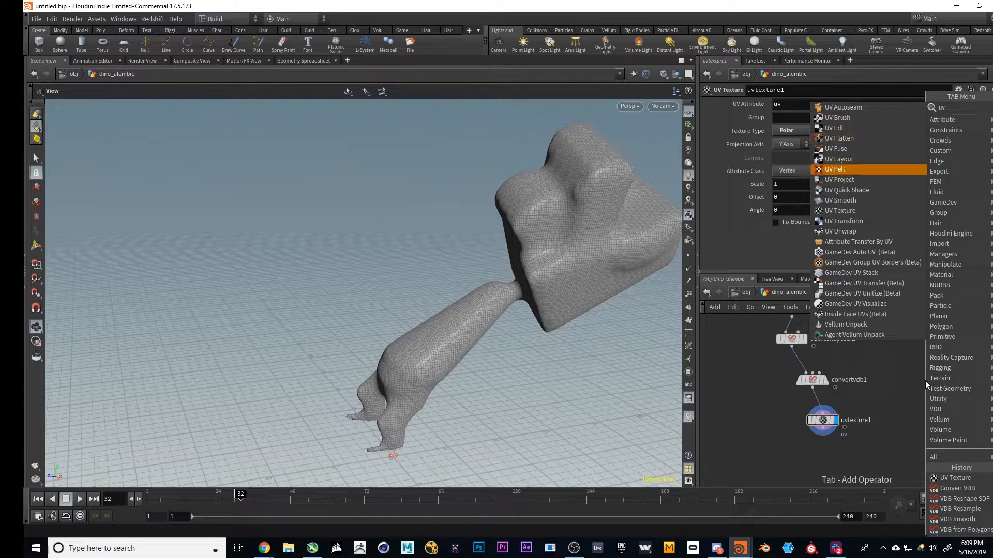
pyautogui.press('Return')
pyautogui.click(925, 381)
# - Connect uvtexture1 to the UV Quick Shade node, display it and scrub to frame 110 and back to frame 16
pyautogui.moveTo(844, 427); pyautogui.dragTo(937, 390)
pyautogui.click(938, 380)
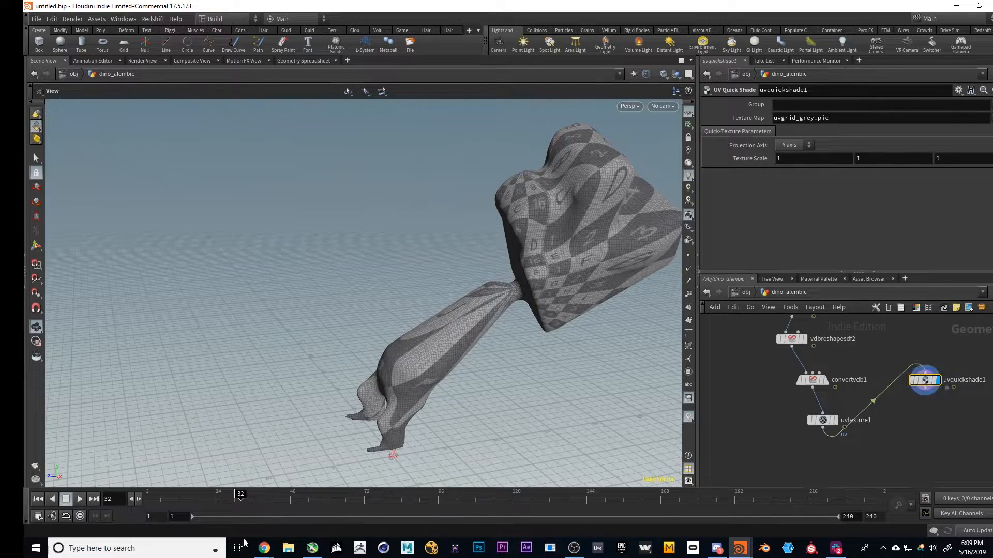
pyautogui.moveTo(194, 493); pyautogui.dragTo(469, 441)
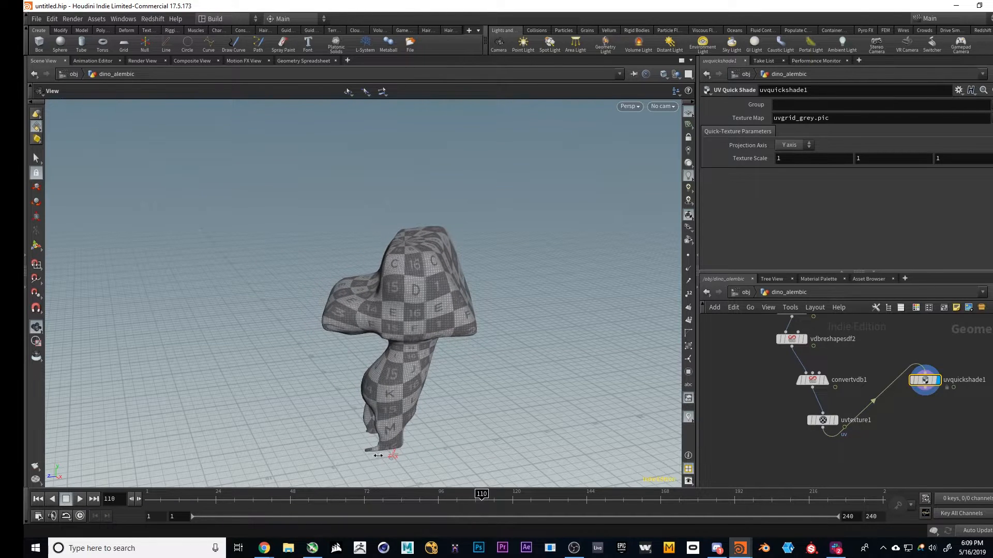
pyautogui.moveTo(378, 455); pyautogui.dragTo(190, 462)
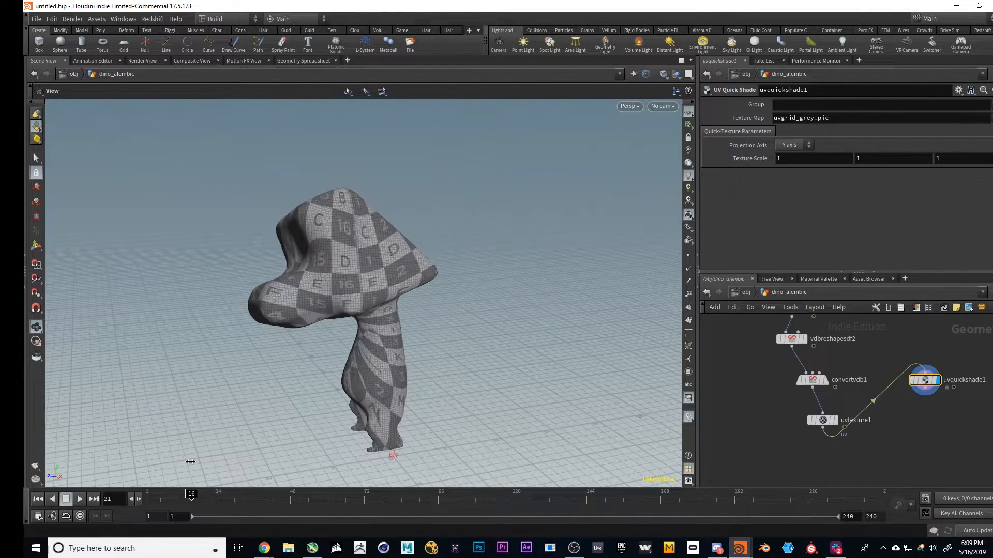
# - Set uvtexture1's texture type to Orthographic
pyautogui.click(824, 421)
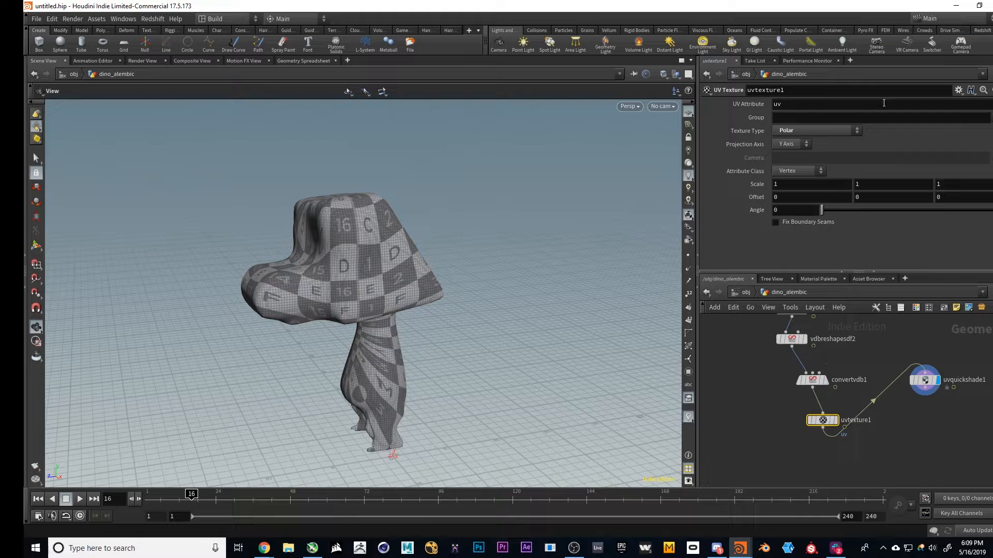
pyautogui.click(795, 130)
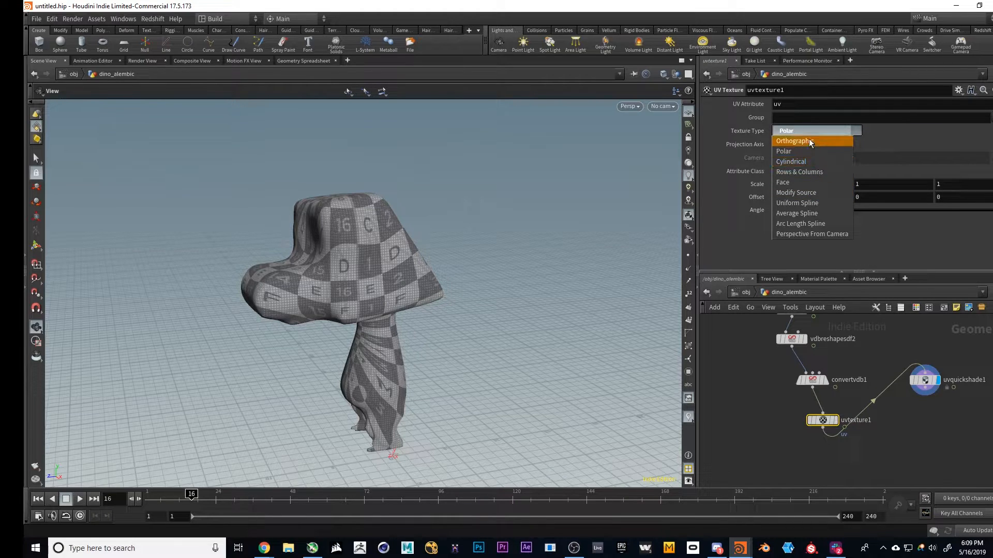
pyautogui.click(811, 142)
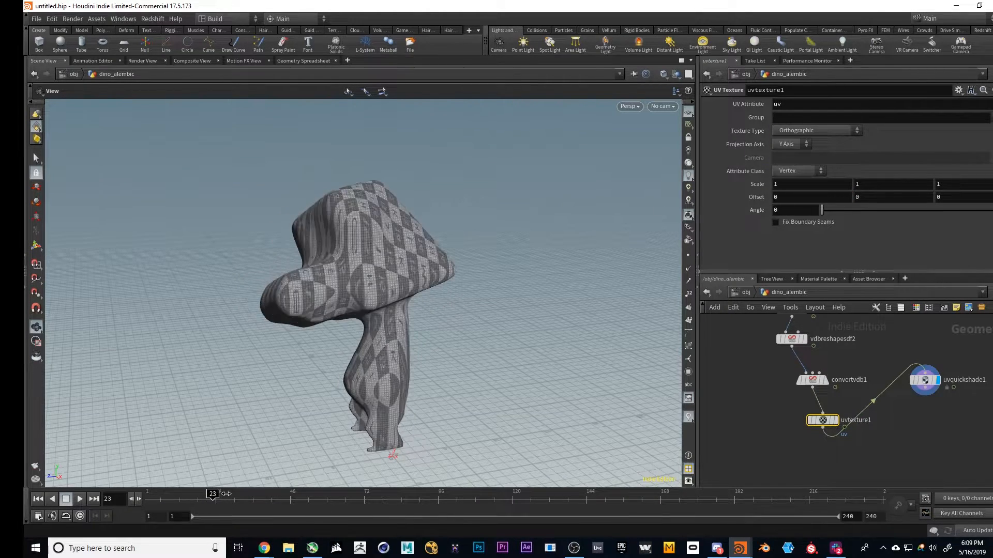
# - Set uvtexture1's projection axis to X Axis and scrub the textured dino between frames 1 and 81
pyautogui.click(803, 145)
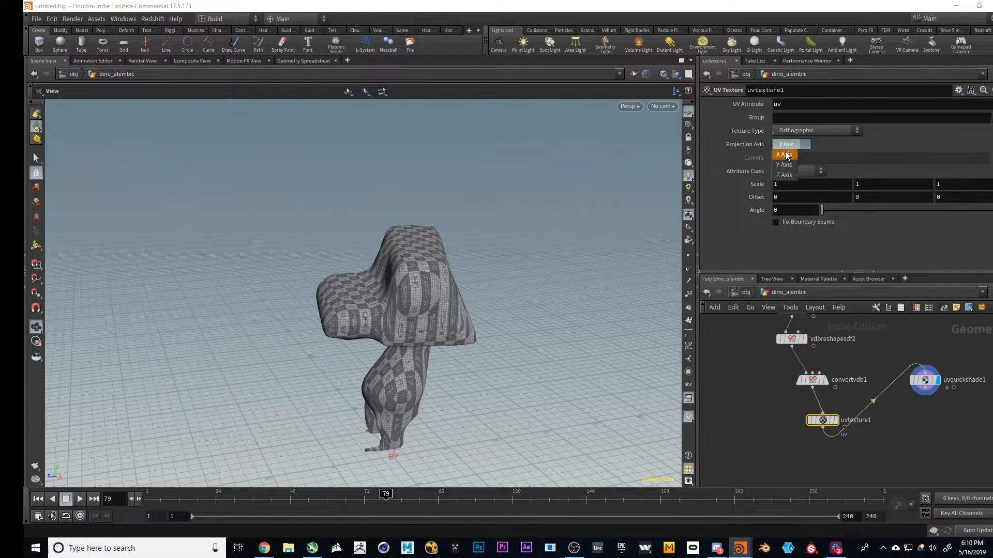
pyautogui.click(786, 155)
pyautogui.moveTo(183, 498); pyautogui.dragTo(79, 445)
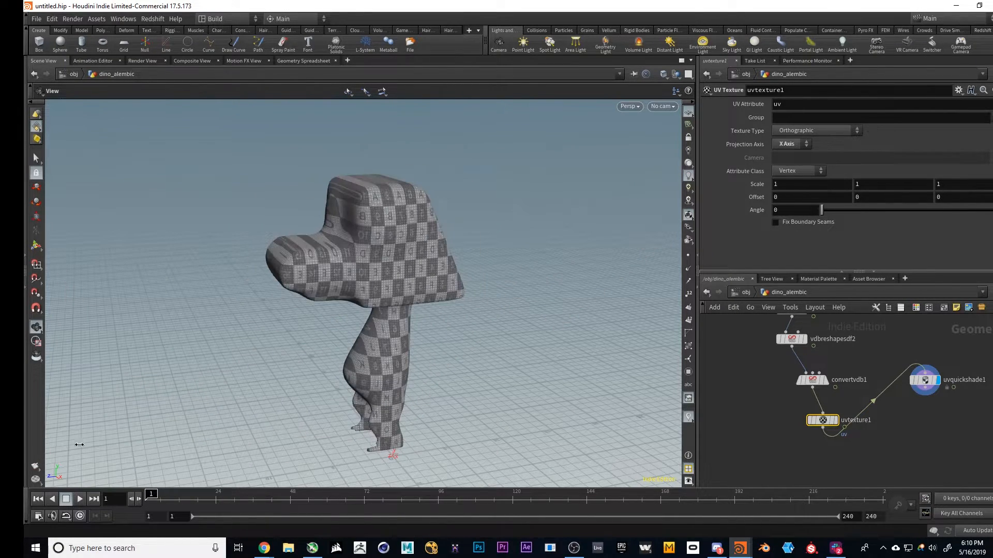
pyautogui.moveTo(166, 422); pyautogui.dragTo(396, 391)
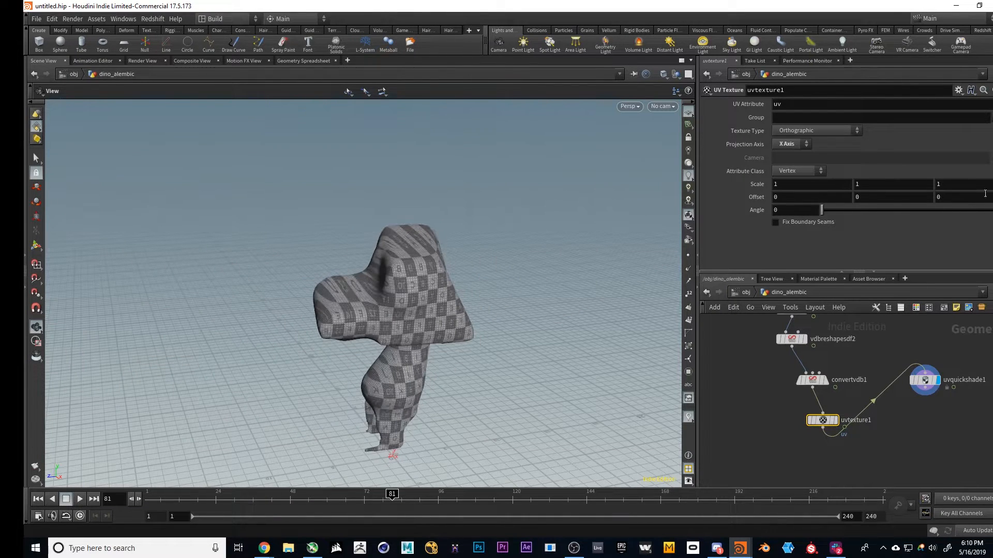
# - Look over the whole node chain and examine the UV grid on the dino from another angle
pyautogui.scroll(-2, 762, 430)
pyautogui.moveTo(758, 402); pyautogui.dragTo(753, 454, button='middle')
pyautogui.scroll(-3, 819, 415)
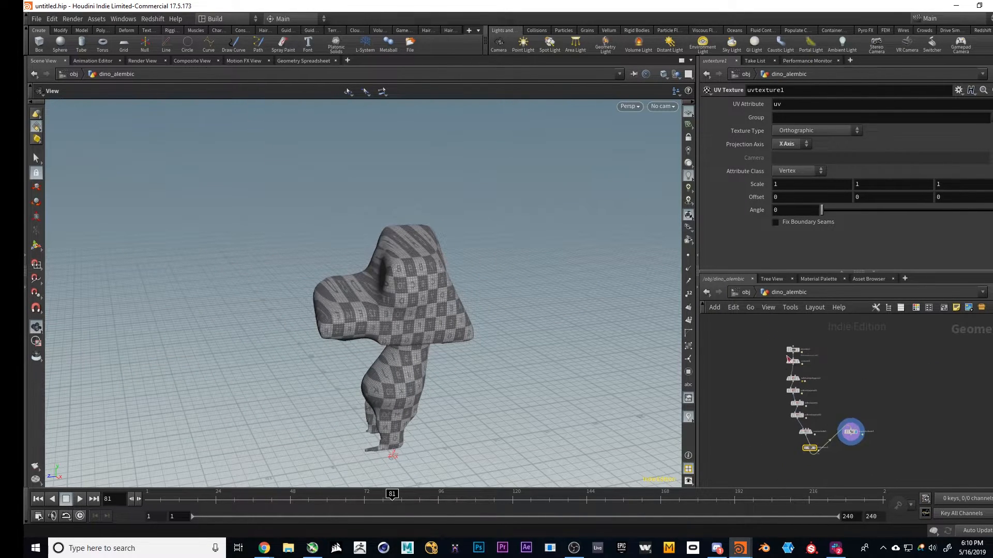
pyautogui.scroll(3, 787, 356)
pyautogui.moveTo(879, 403); pyautogui.dragTo(863, 392, button='middle')
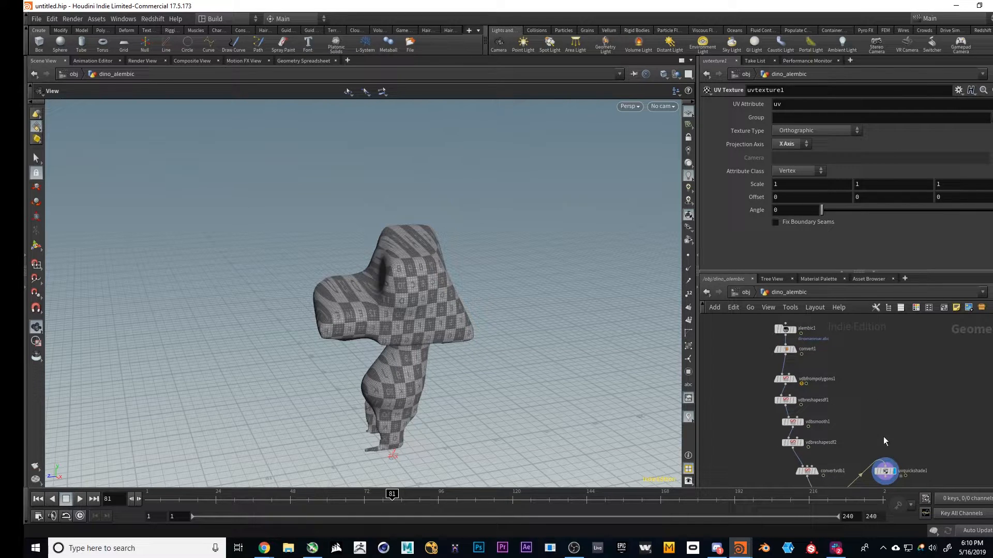
pyautogui.moveTo(883, 439); pyautogui.dragTo(856, 335, button='middle')
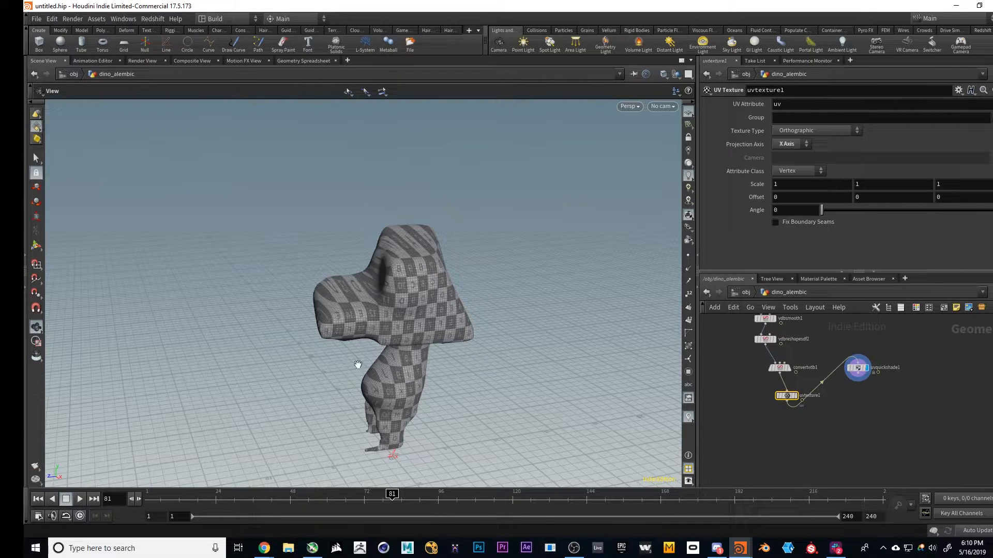
pyautogui.moveTo(357, 365); pyautogui.dragTo(408, 353)
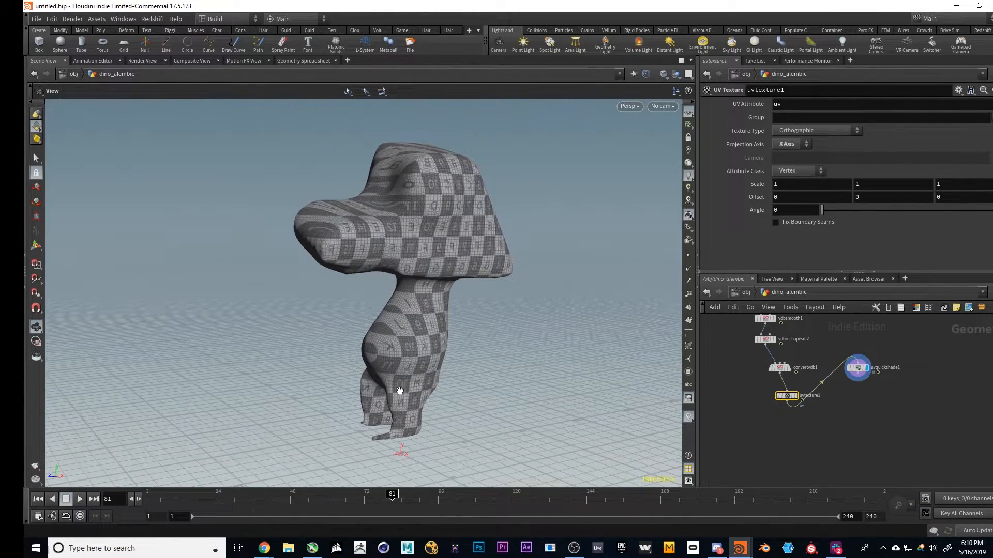
# - Delete the uvtexture1 and uvquickshade1 nodes below convertvdb1
pyautogui.moveTo(870, 428); pyautogui.dragTo(870, 439, button='middle')
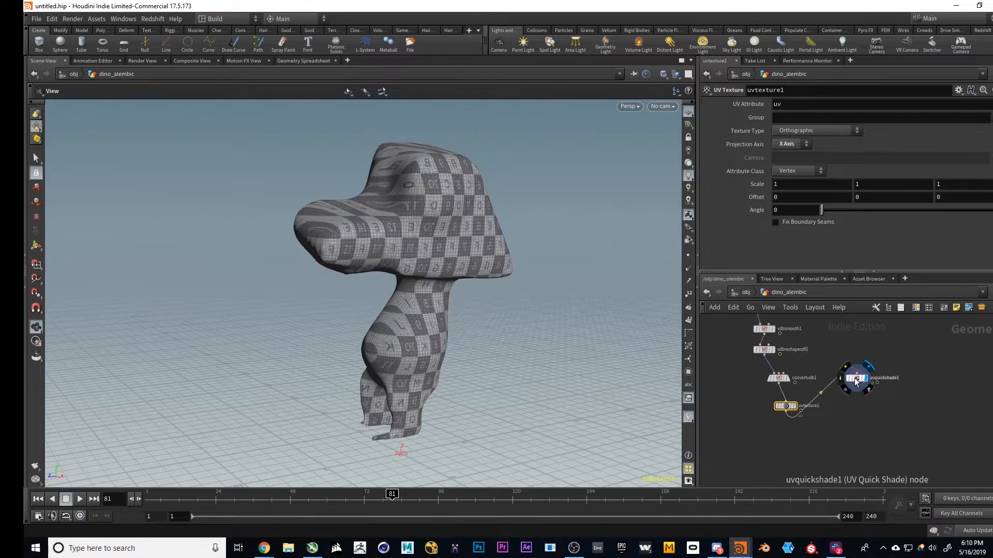
pyautogui.moveTo(856, 382); pyautogui.dragTo(881, 419)
pyautogui.moveTo(842, 372); pyautogui.dragTo(848, 388, button='middle')
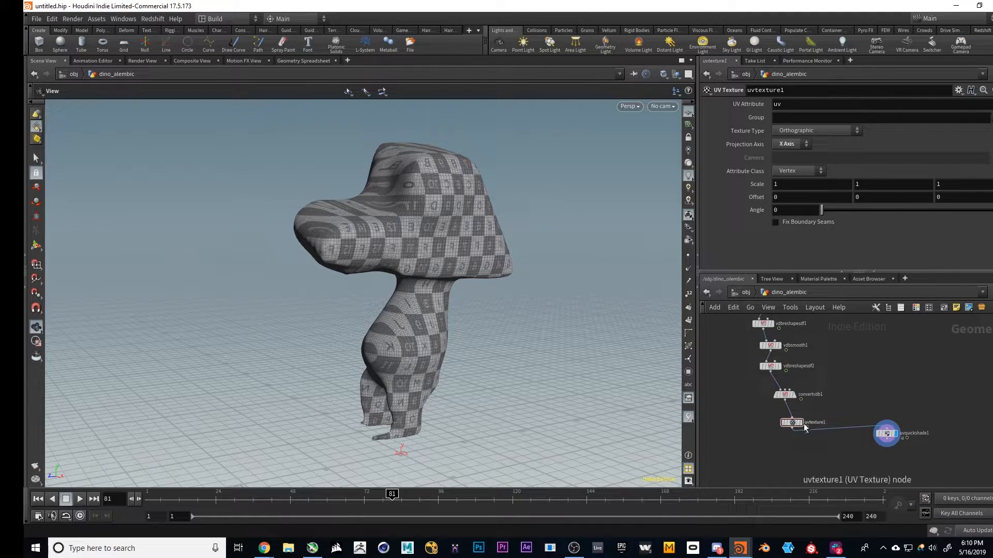
pyautogui.moveTo(773, 424); pyautogui.dragTo(770, 420)
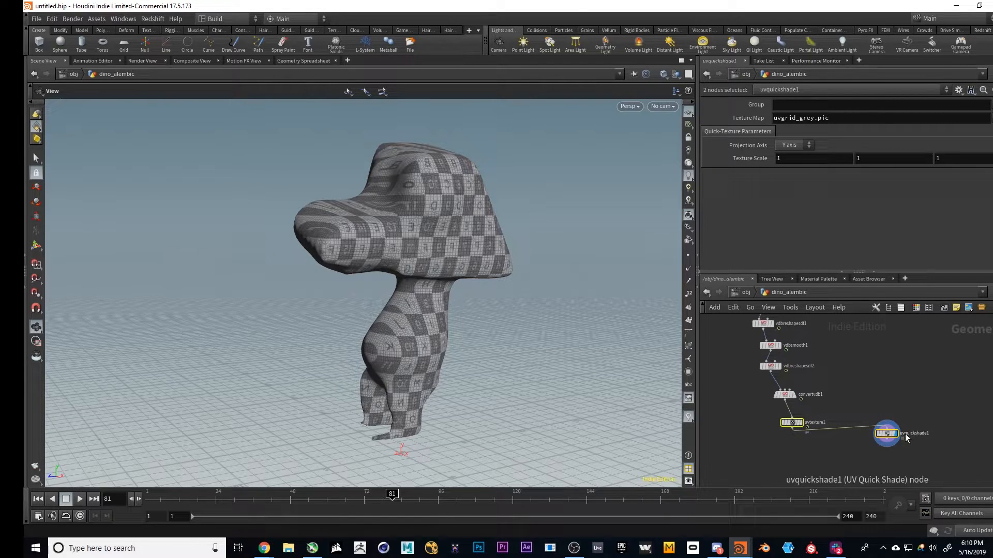
pyautogui.press('Delete')
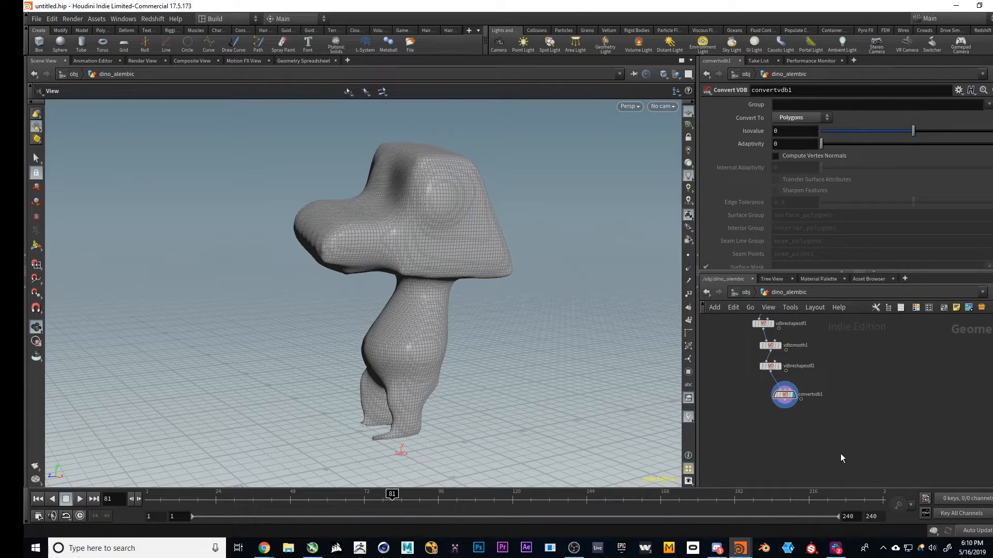
# - Scrub the untextured polygon dino to frame 48 and back to frame 15, checking it from another angle
pyautogui.scroll(3, 792, 413)
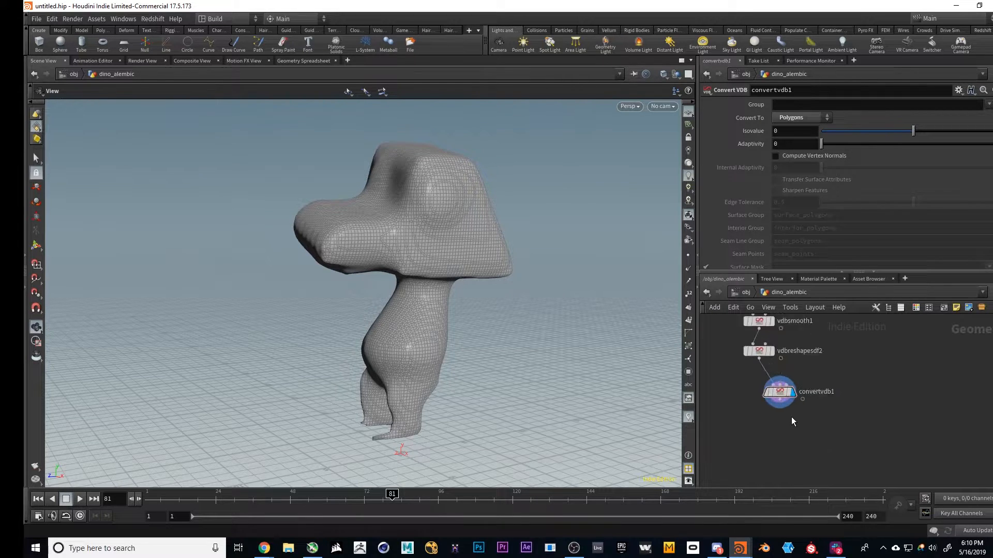
pyautogui.moveTo(173, 496); pyautogui.dragTo(292, 481)
pyautogui.moveTo(317, 373); pyautogui.dragTo(403, 367)
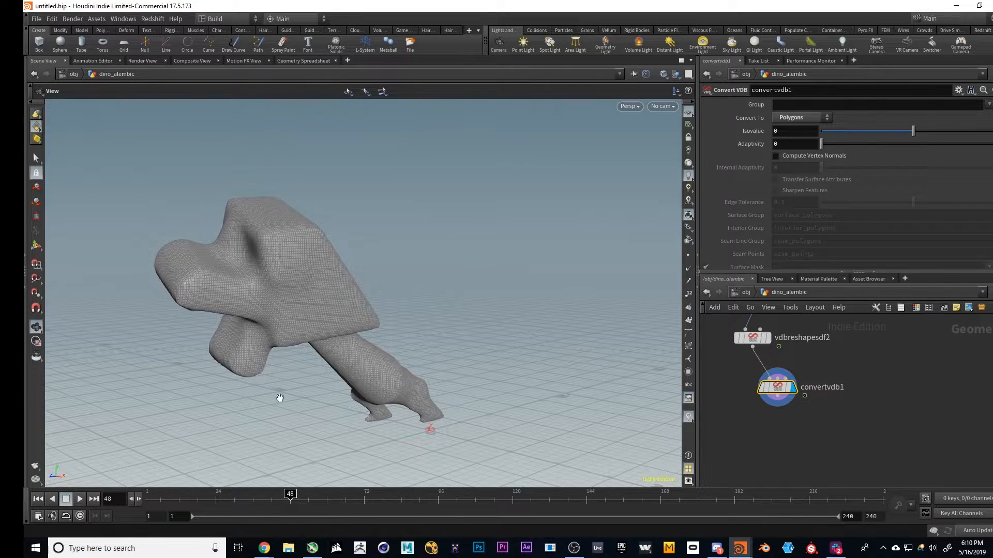
pyautogui.moveTo(289, 506); pyautogui.dragTo(265, 497)
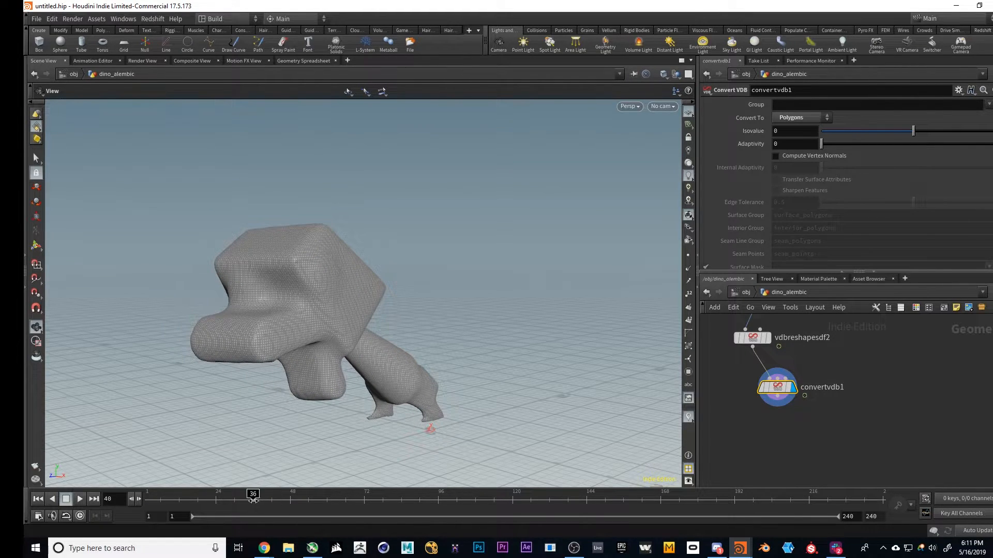
pyautogui.moveTo(253, 499); pyautogui.dragTo(151, 500)
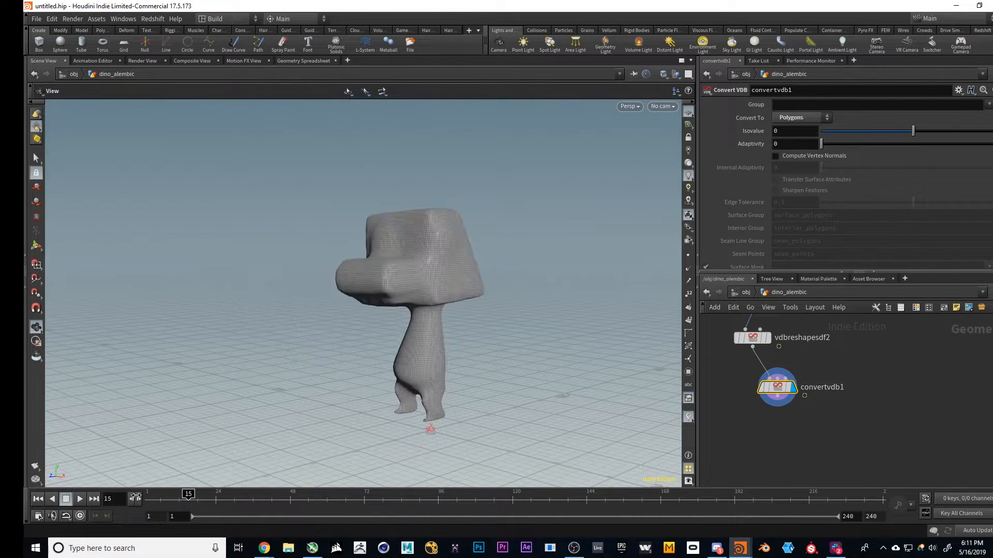
# - Switch to Chrome, go to the DINO BARF video on Vimeo and play it
pyautogui.moveTo(265, 553)
pyautogui.click(316, 504)
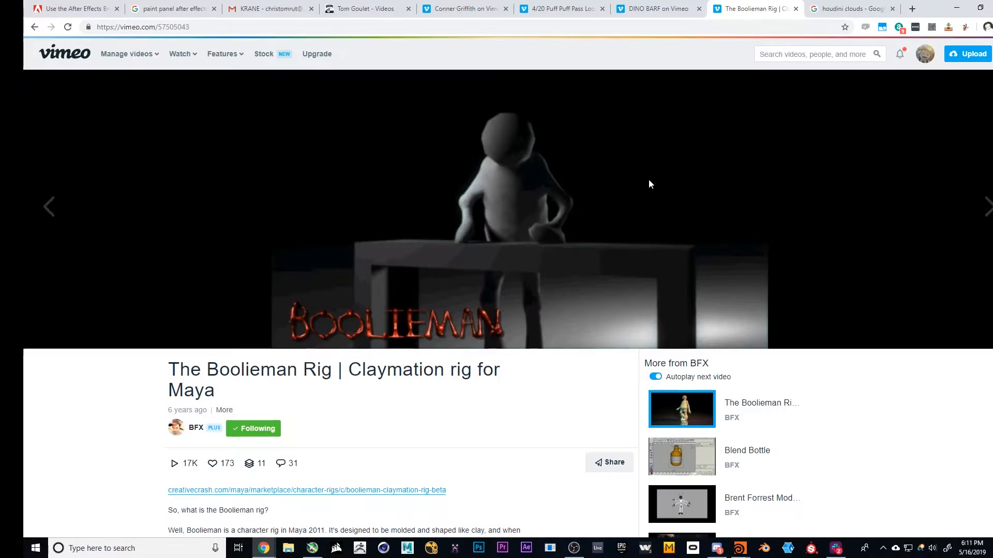
pyautogui.hotkey('ctrl', 'shift', 'Tab')
pyautogui.press('space')
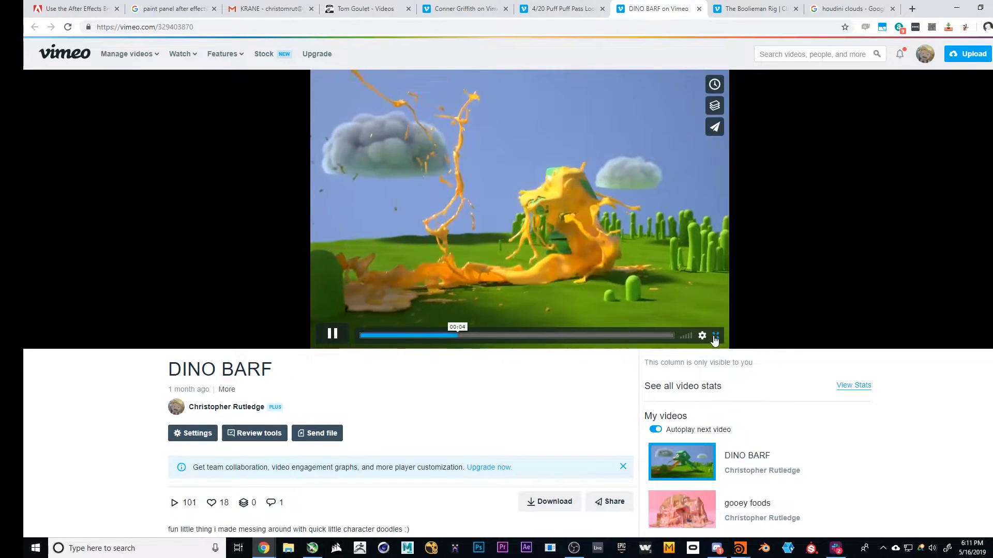
# - Show the DINO BARF video full screen, pause it and scrub around the 00:01 mark
pyautogui.click(716, 336)
pyautogui.click(311, 544)
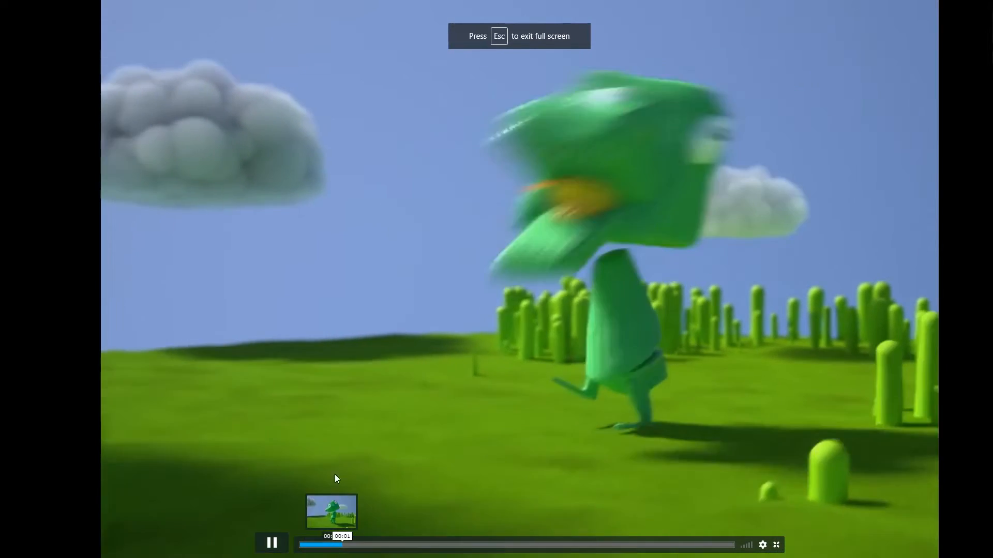
pyautogui.press('space')
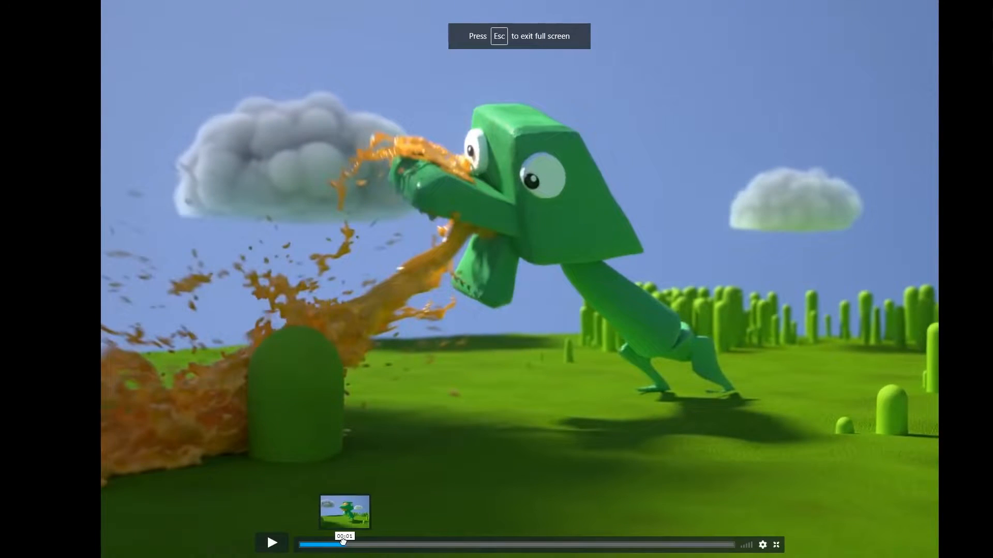
pyautogui.moveTo(343, 544); pyautogui.dragTo(353, 547)
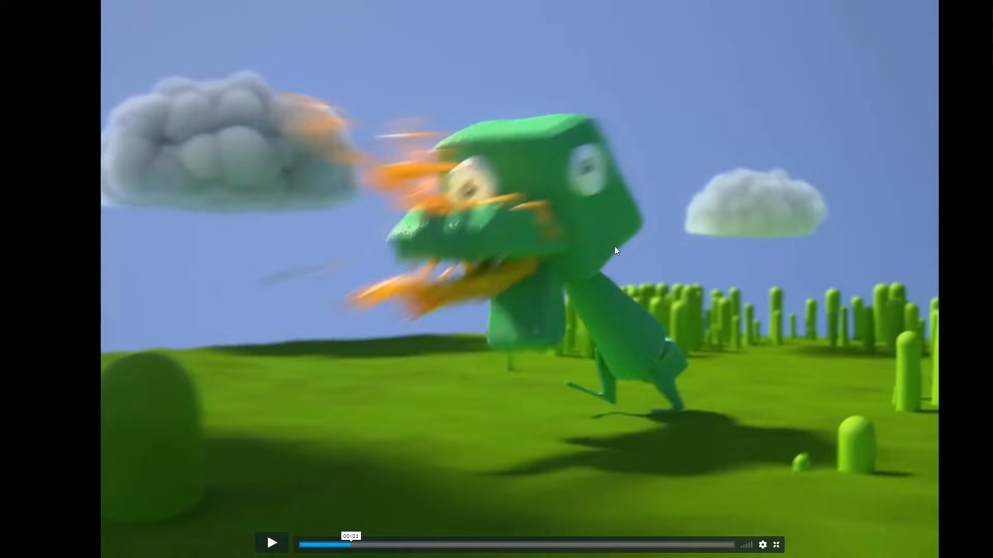
# - Leave the full-screen video, switch back to Houdini and add a Trail node beside the VDB chain
pyautogui.press('Escape')
pyautogui.hotkey('alt', 'Tab')
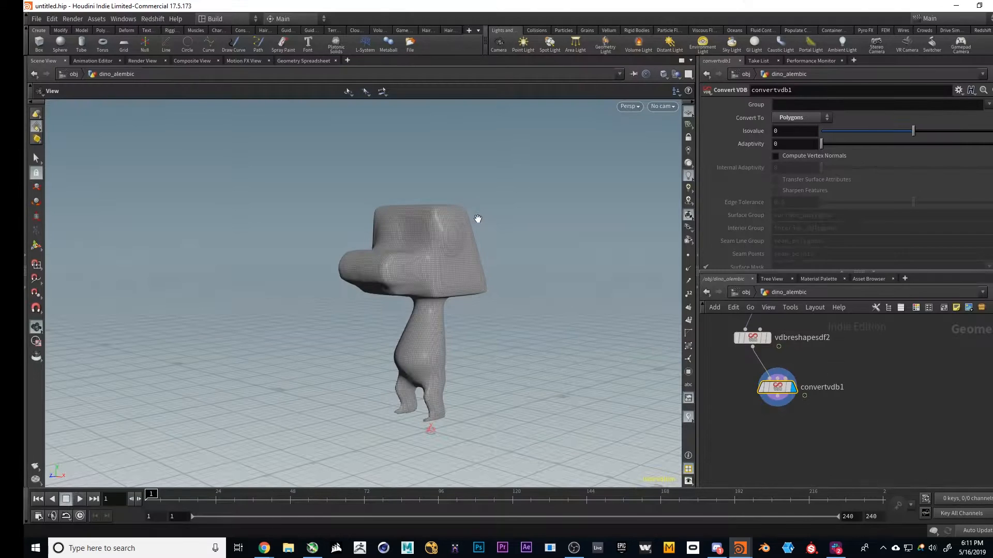
pyautogui.scroll(-5, 764, 458)
pyautogui.press('Tab')
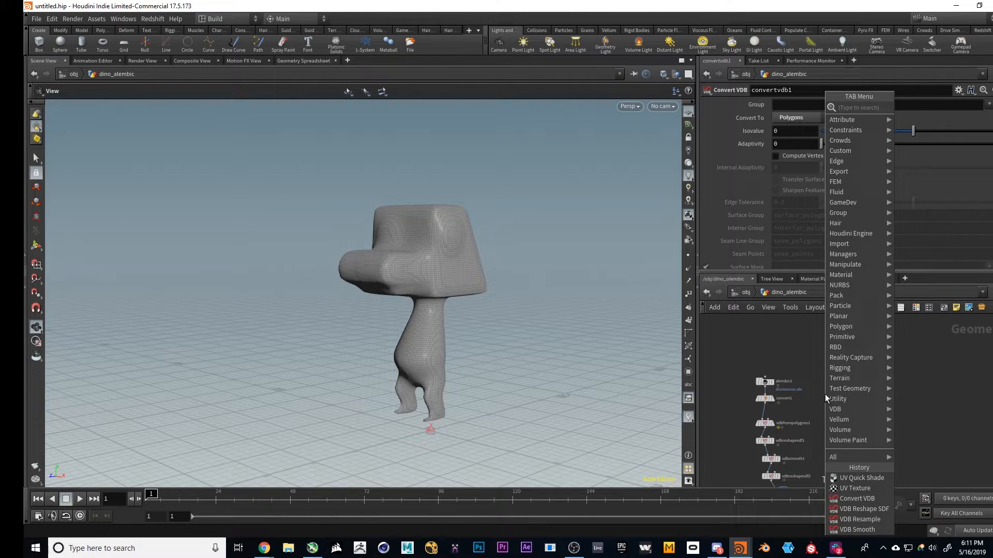
pyautogui.write('trail')
pyautogui.press('Return')
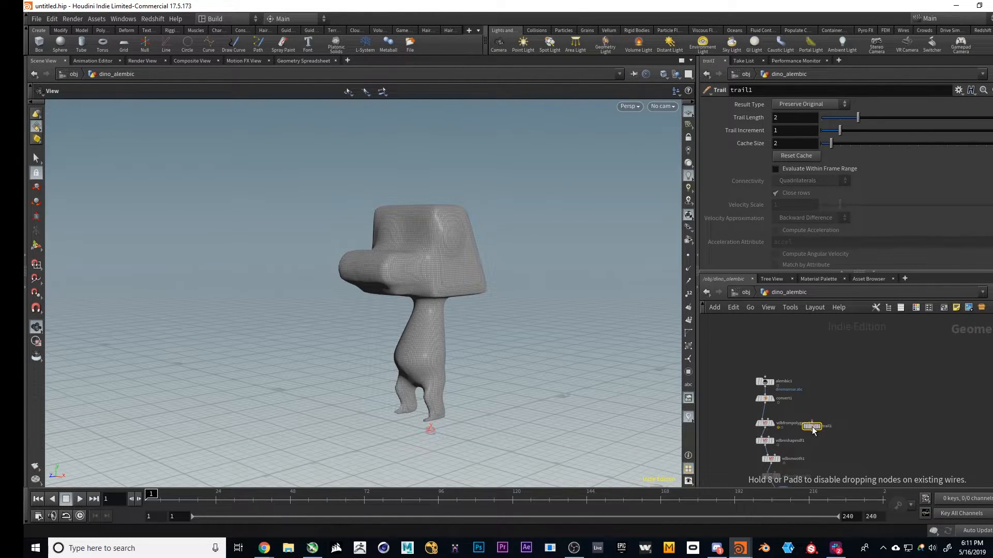
pyautogui.click(812, 427)
pyautogui.scroll(4, 837, 423)
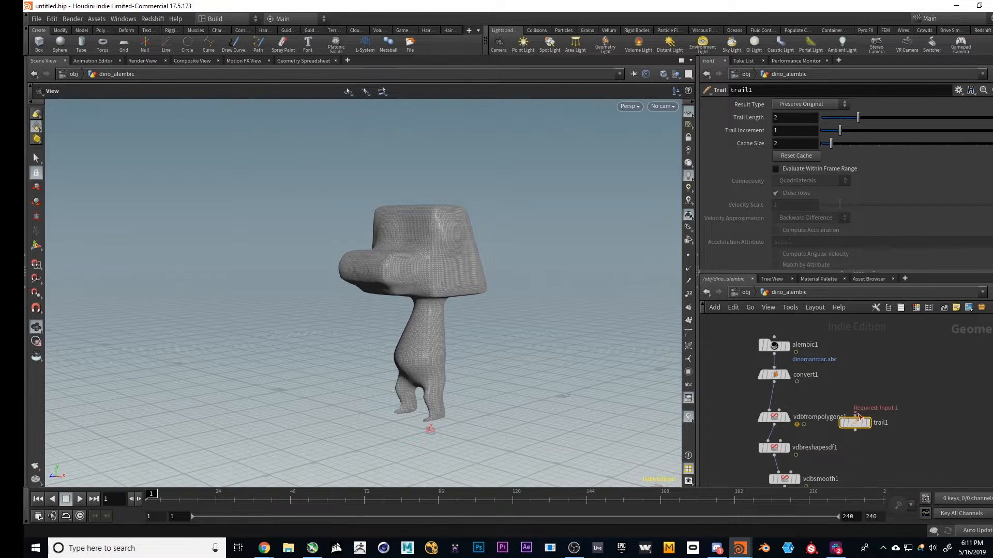
# - Wire convert1 into trail1, display trail1 and place it across from the end of the VDB chain
pyautogui.moveTo(856, 414); pyautogui.dragTo(774, 382)
pyautogui.moveTo(979, 460); pyautogui.dragTo(926, 436, button='middle')
pyautogui.click(818, 383)
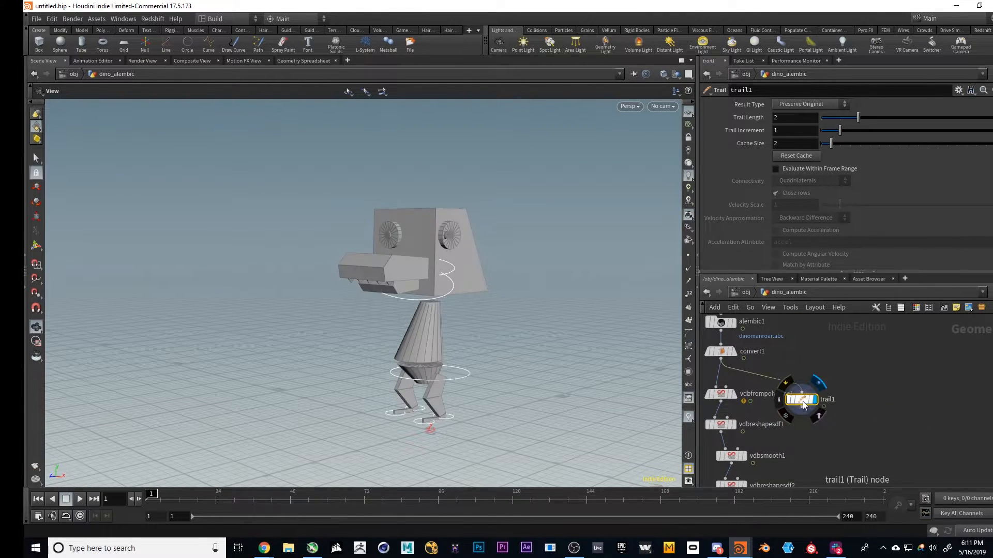
pyautogui.moveTo(803, 406); pyautogui.dragTo(856, 463)
pyautogui.moveTo(936, 447); pyautogui.dragTo(936, 368, button='middle')
pyautogui.moveTo(854, 380); pyautogui.dragTo(872, 409)
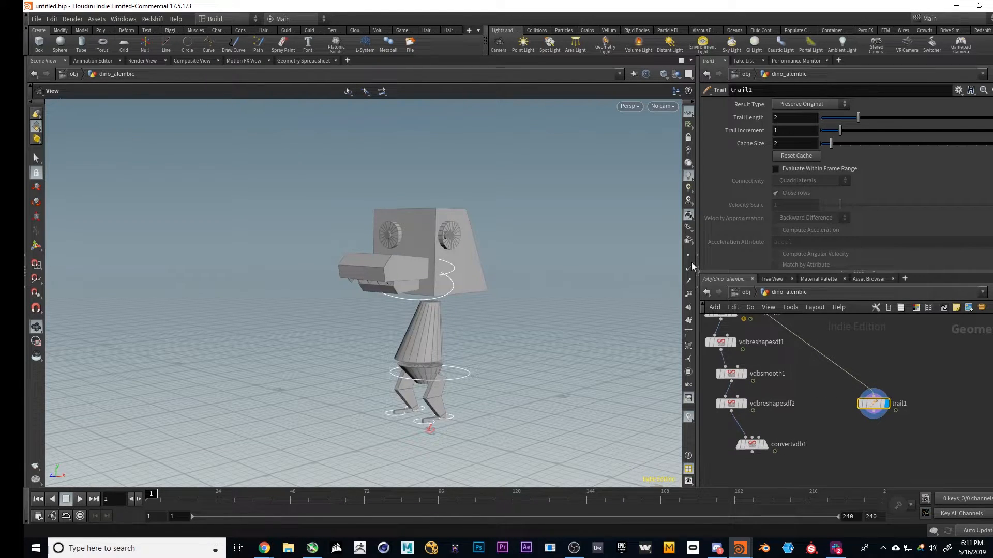
# - Scrub the trail to frame 40, try a Trail Length of 6 at frame 17 and return the length to 2
pyautogui.moveTo(163, 496); pyautogui.dragTo(266, 481)
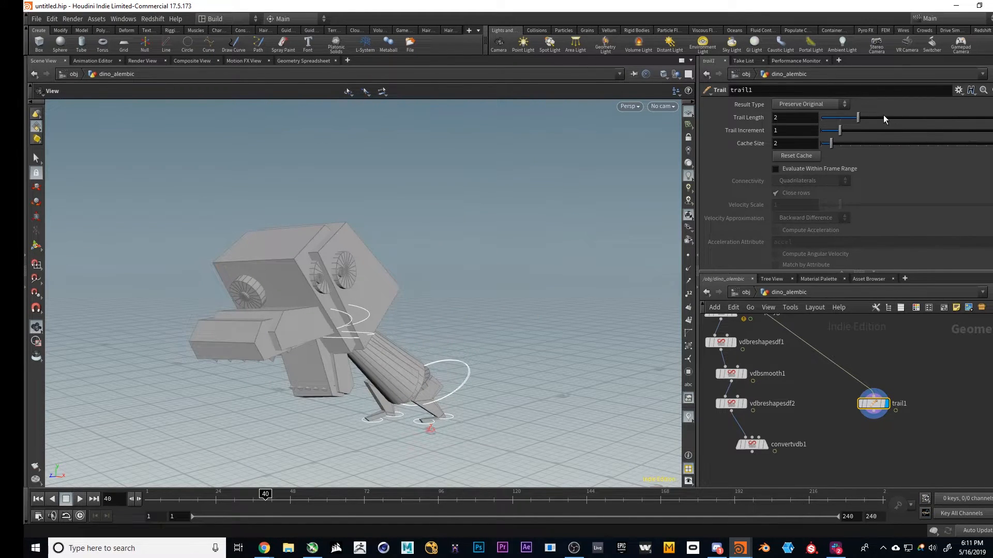
pyautogui.moveTo(883, 117); pyautogui.dragTo(932, 115)
pyautogui.moveTo(181, 497); pyautogui.dragTo(103, 454)
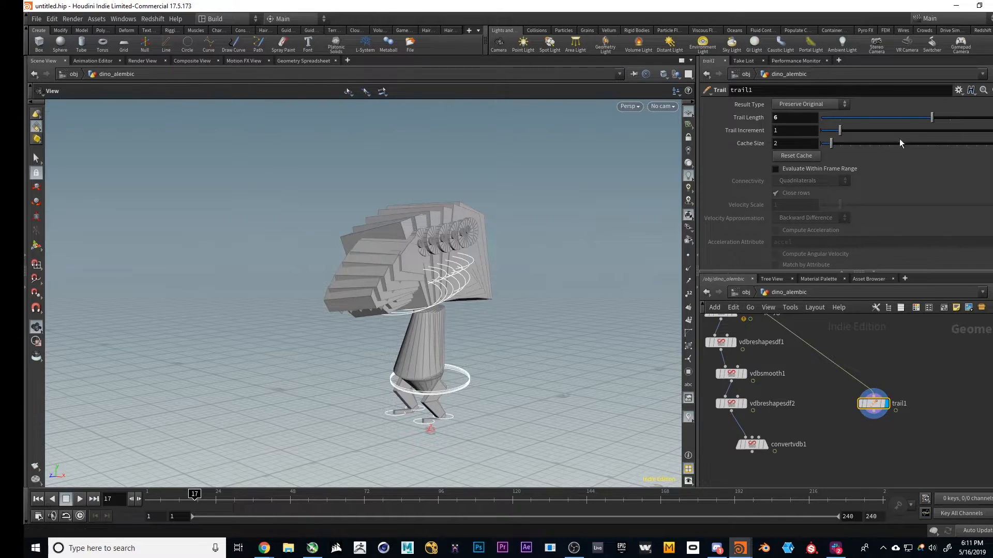
pyautogui.moveTo(932, 118); pyautogui.dragTo(860, 118)
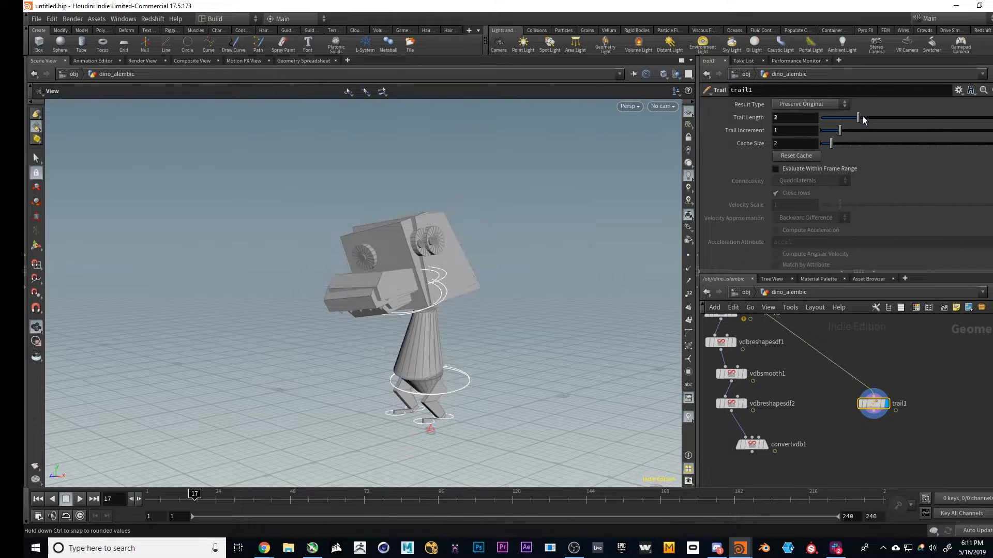
# - Set trail1's Result Type to Compute Velocity and compare the node info of convert1 and trail1
pyautogui.click(822, 106)
pyautogui.click(813, 147)
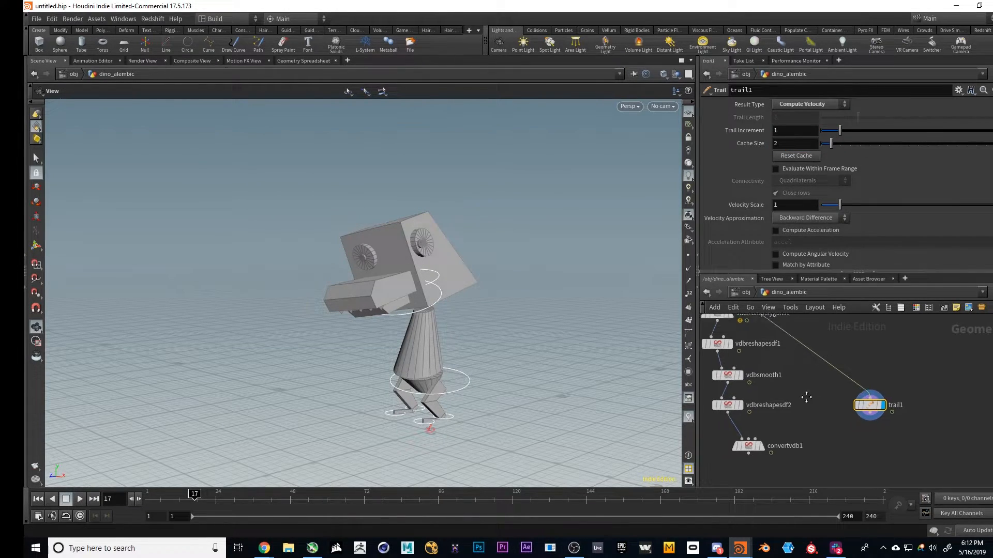
pyautogui.middleClick(867, 409)
pyautogui.moveTo(785, 331); pyautogui.dragTo(801, 377, button='middle')
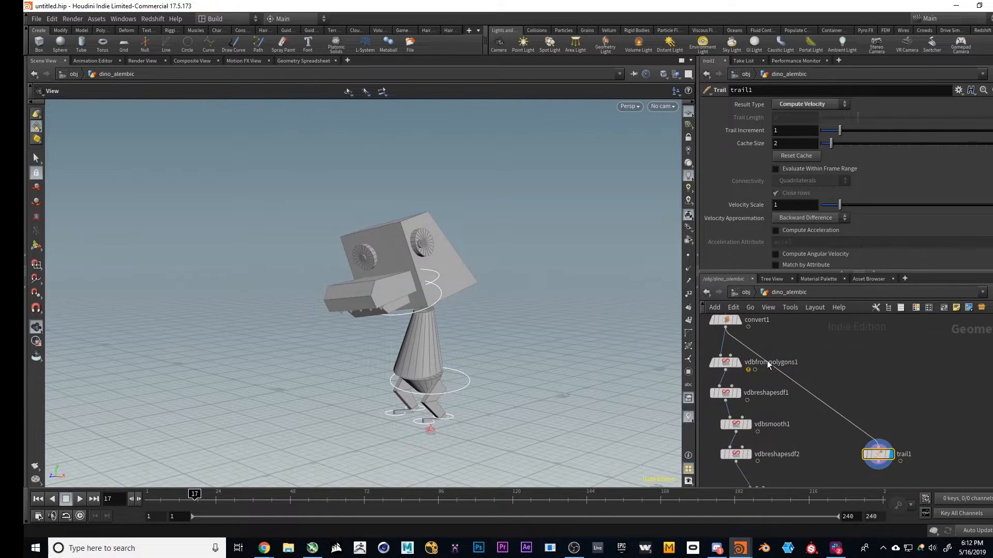
pyautogui.middleClick(744, 317)
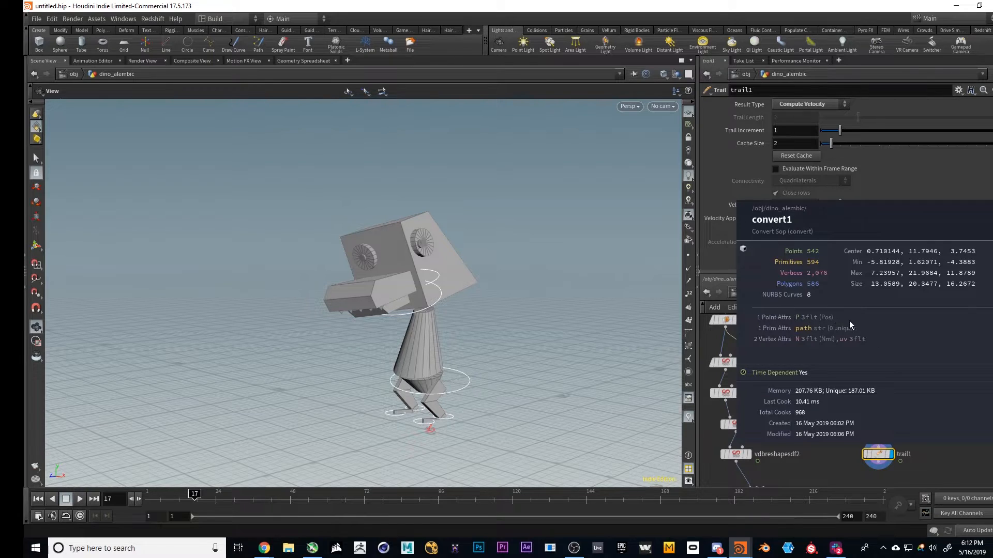
pyautogui.middleClick(880, 456)
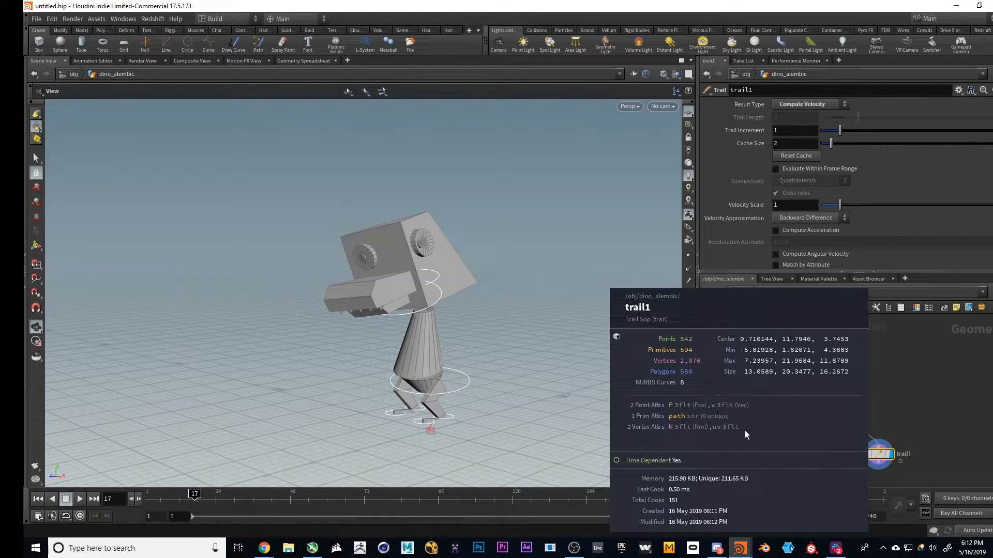
# - Show the point velocity trails in the viewport and scrub the animation to frame 54 and back to frame 23
pyautogui.click(690, 282)
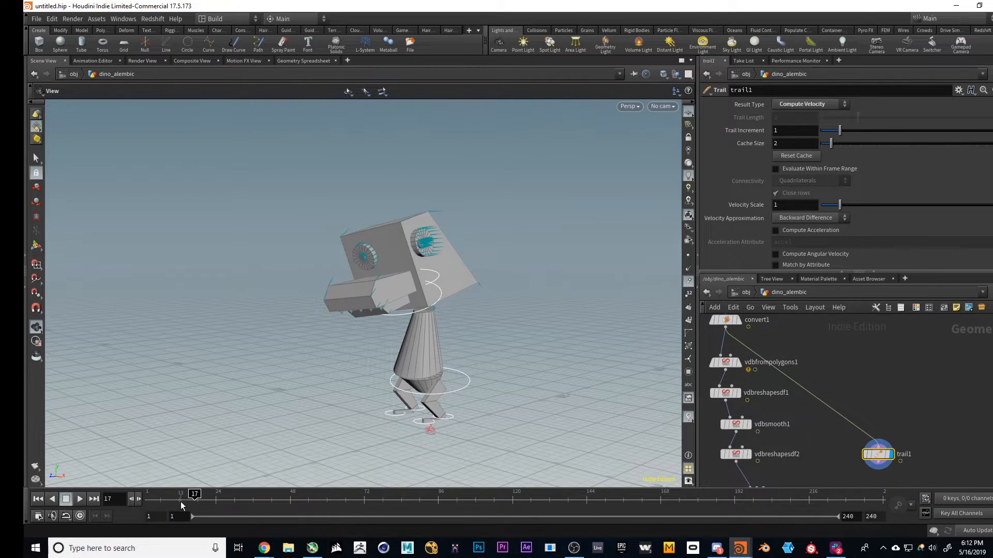
pyautogui.moveTo(182, 500); pyautogui.dragTo(309, 442)
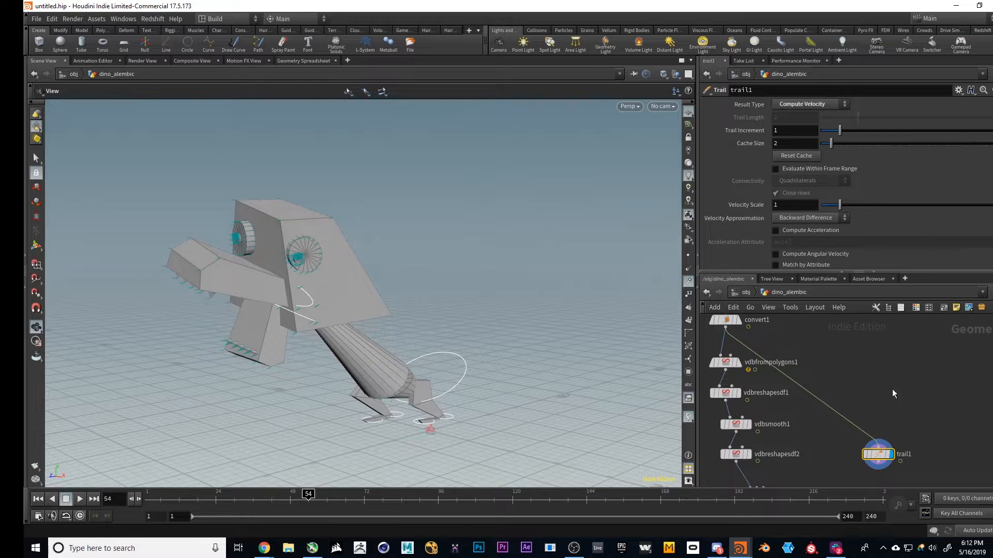
pyautogui.moveTo(893, 443); pyautogui.dragTo(869, 436, button='middle')
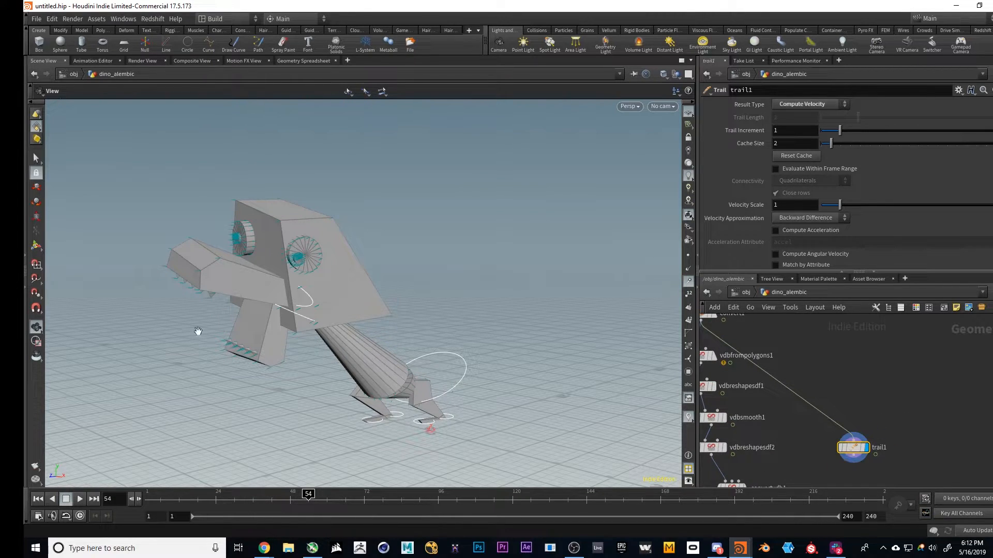
pyautogui.moveTo(161, 500); pyautogui.dragTo(213, 500)
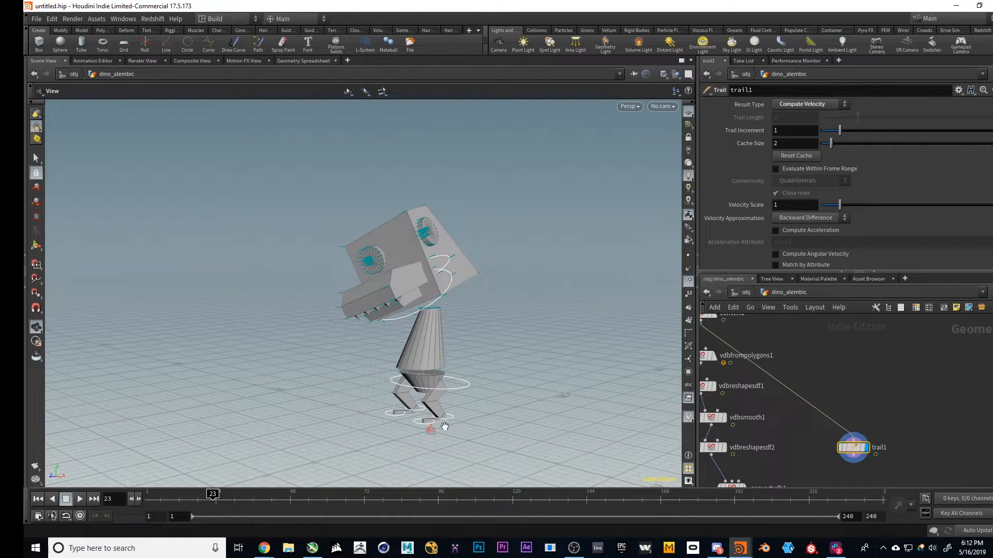
# - Display convertvdb1 to check its points for velocity trails, and return the display to trail1
pyautogui.moveTo(778, 439); pyautogui.dragTo(783, 406, button='middle')
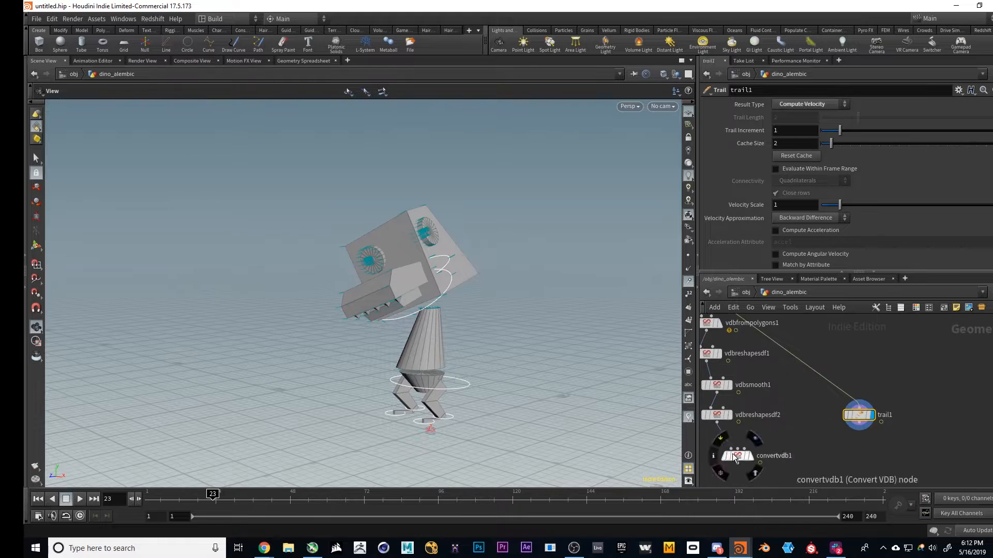
pyautogui.click(753, 459)
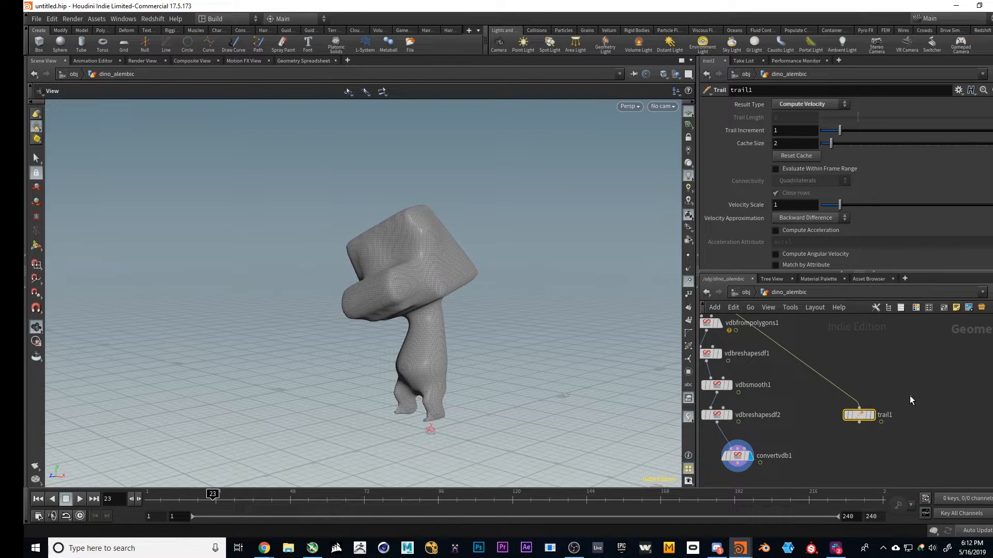
pyautogui.moveTo(839, 372); pyautogui.dragTo(859, 393, button='middle')
pyautogui.click(890, 435)
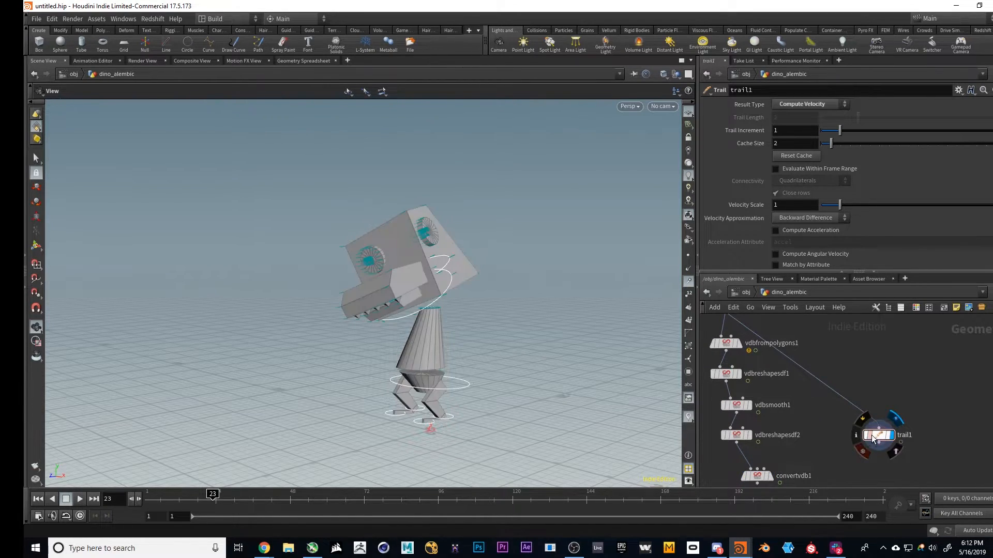
# - Insert a Subdivide node between convert1 and trail1 and set its Algorithm to OpenSubdiv Bilinear
pyautogui.press('Tab')
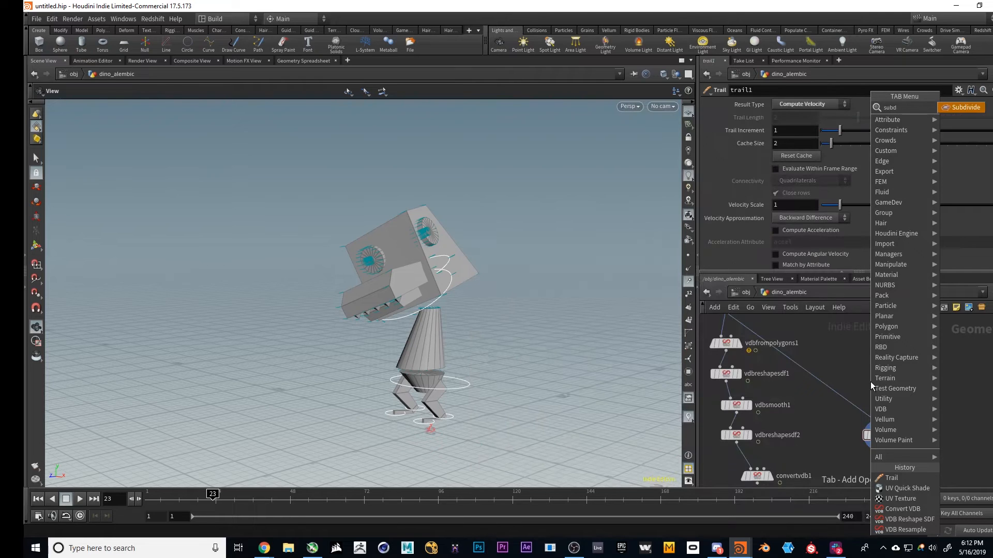
pyautogui.press('Escape')
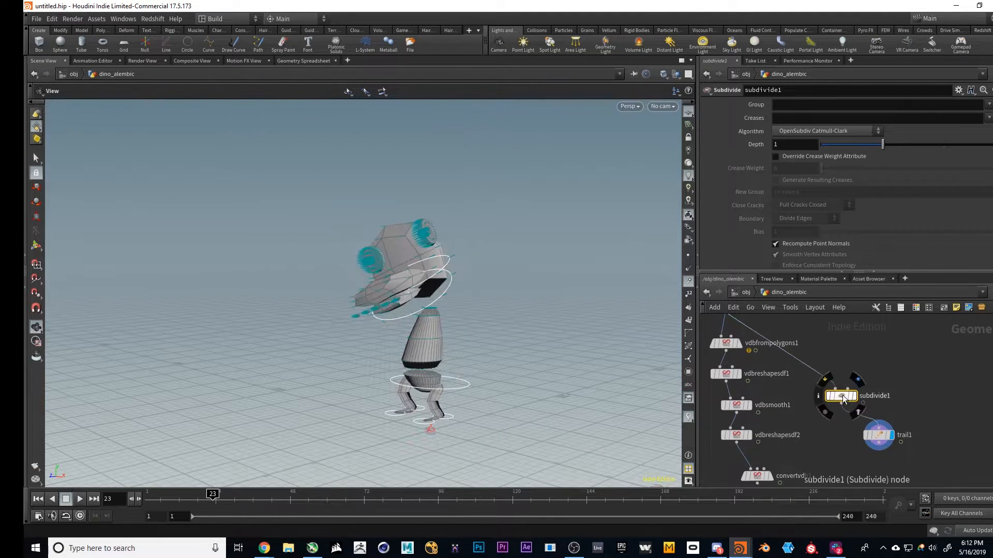
pyautogui.click(841, 396)
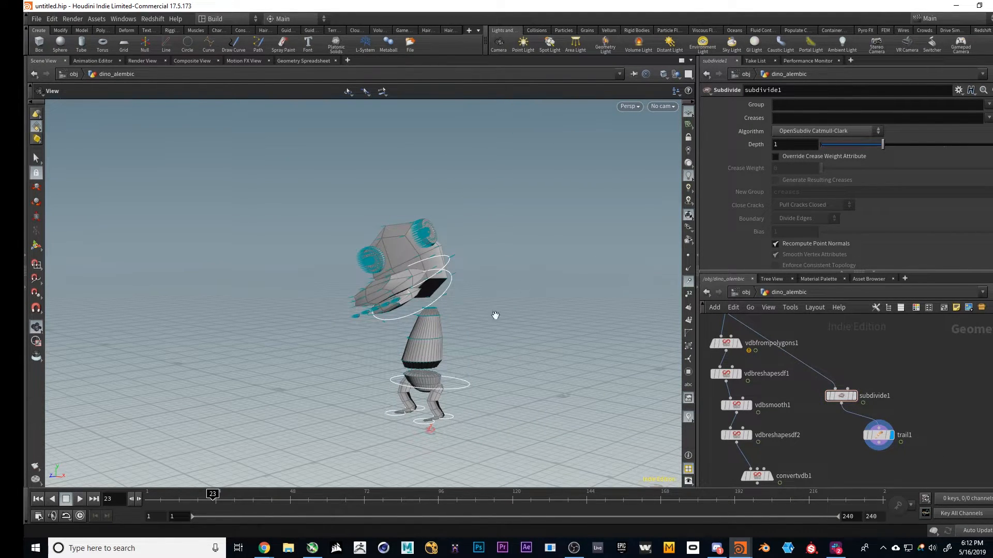
pyautogui.click(808, 134)
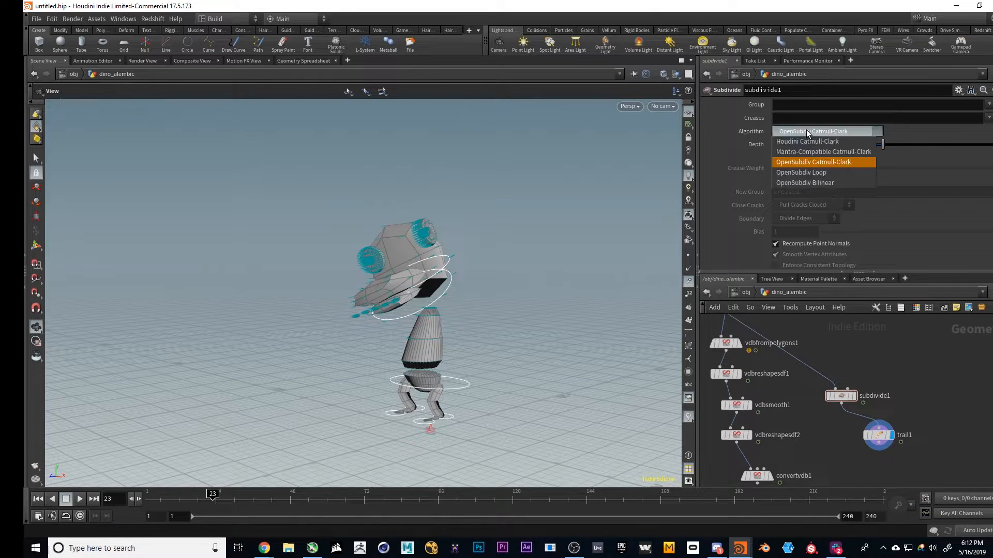
pyautogui.click(836, 182)
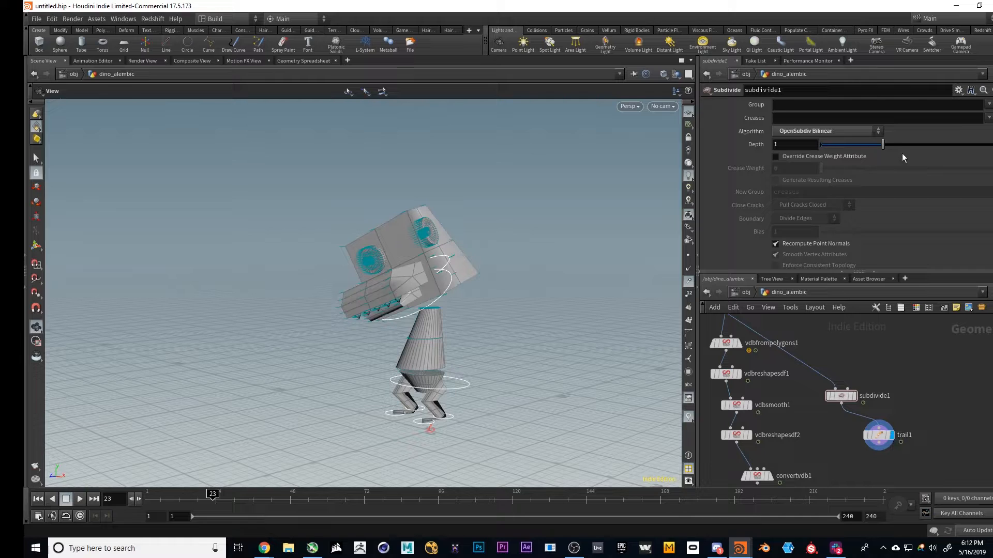
# - Try subdivide1 Depth values of 3, 21 and 5, and set the Depth to 4
pyautogui.moveTo(886, 145); pyautogui.dragTo(992, 145)
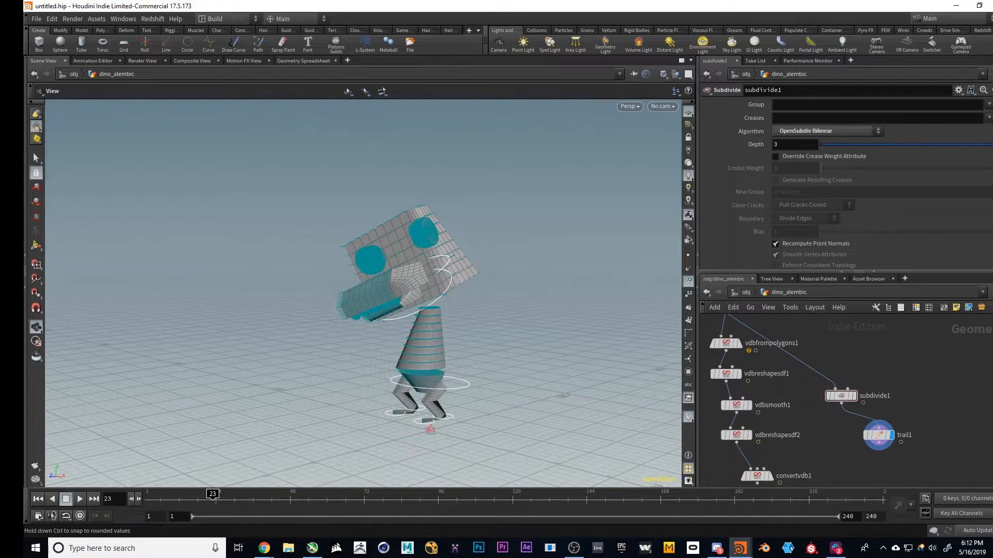
pyautogui.doubleClick(792, 144)
pyautogui.write('21')
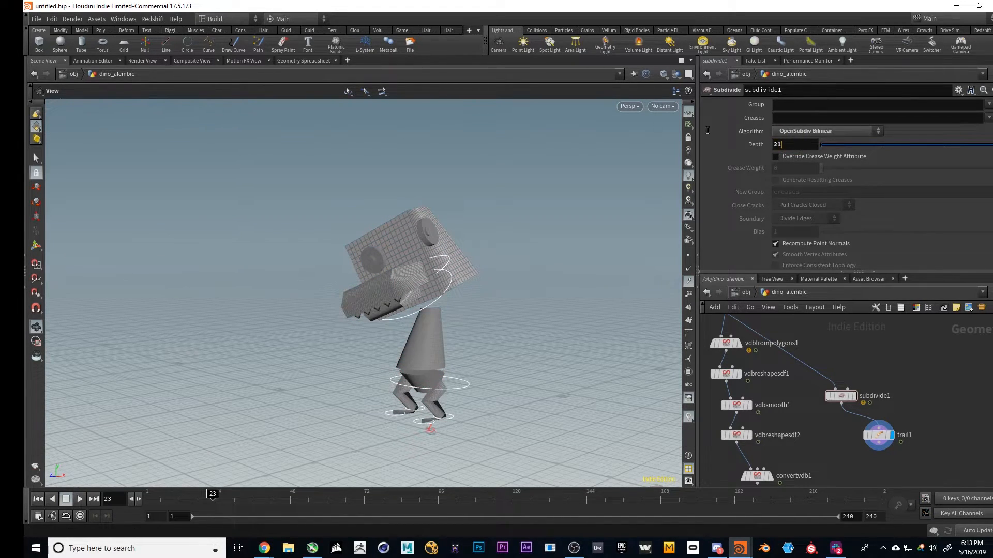
pyautogui.moveTo(708, 131); pyautogui.dragTo(547, 121)
pyautogui.write('5')
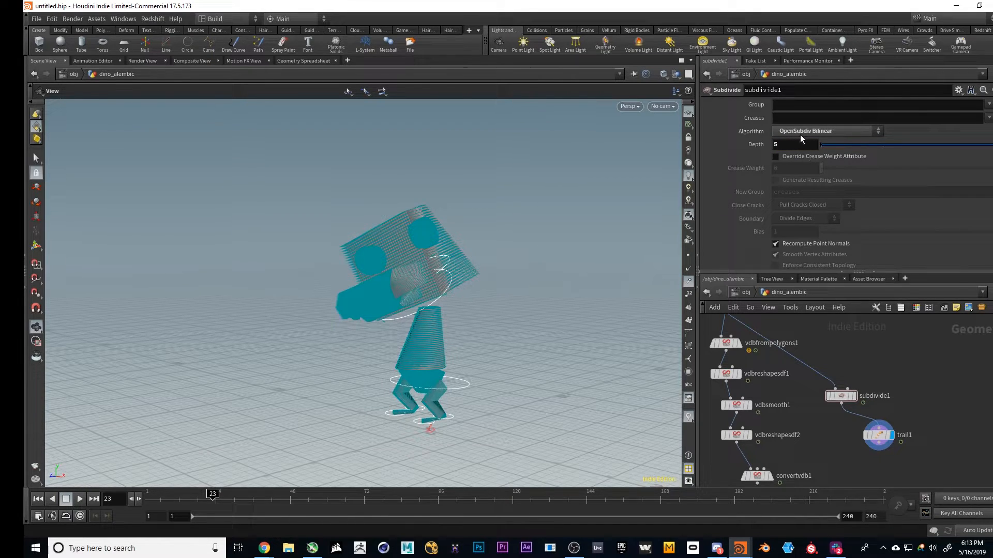
pyautogui.doubleClick(797, 144)
pyautogui.write('4')
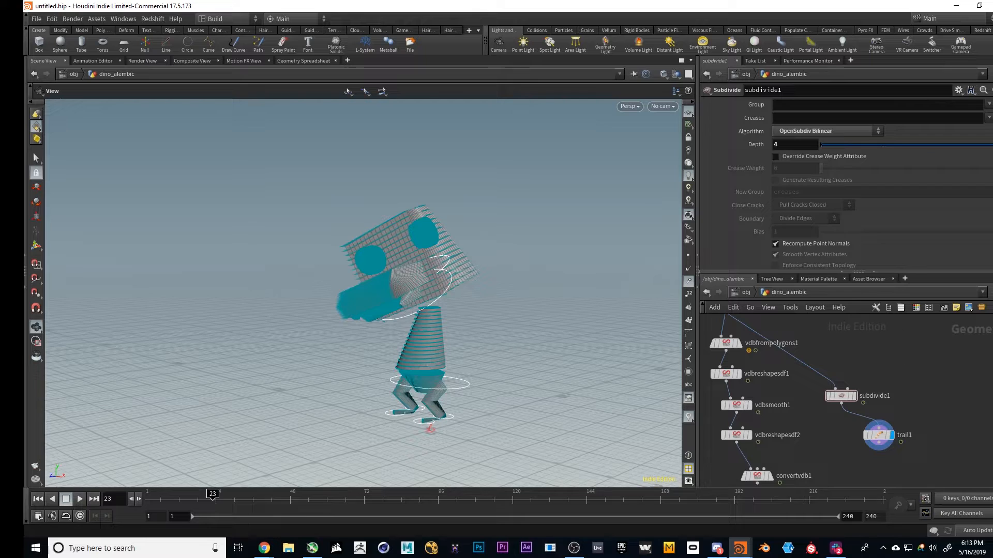
# - Switch the display from trail1 to convertvdb1 and show convertvdb1's parameters
pyautogui.click(879, 435)
pyautogui.moveTo(853, 455); pyautogui.dragTo(871, 430, button='middle')
pyautogui.click(789, 453)
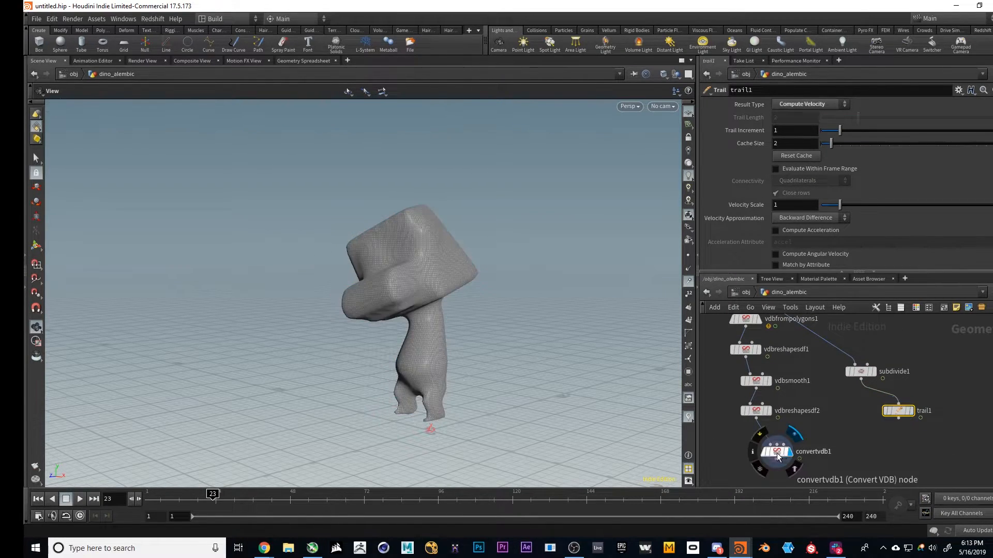
pyautogui.click(776, 452)
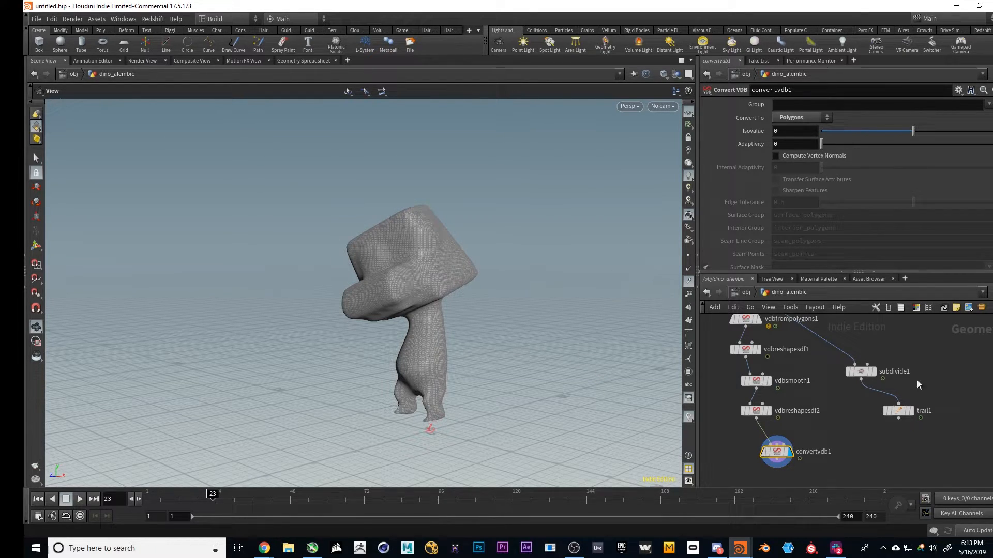
# - Add an Attribute Transfer node and place it below convertvdb1 and trail1
pyautogui.press('Tab')
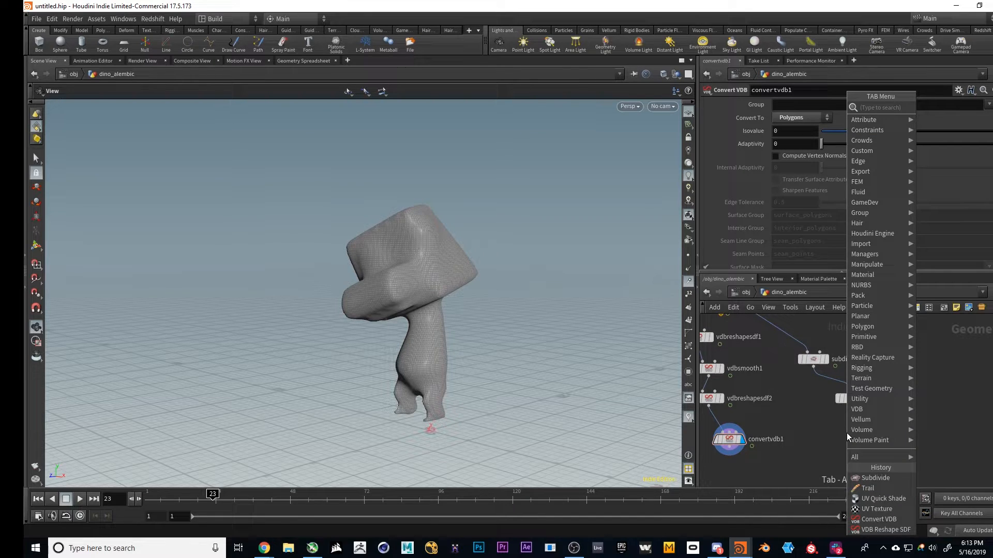
pyautogui.write('attribute')
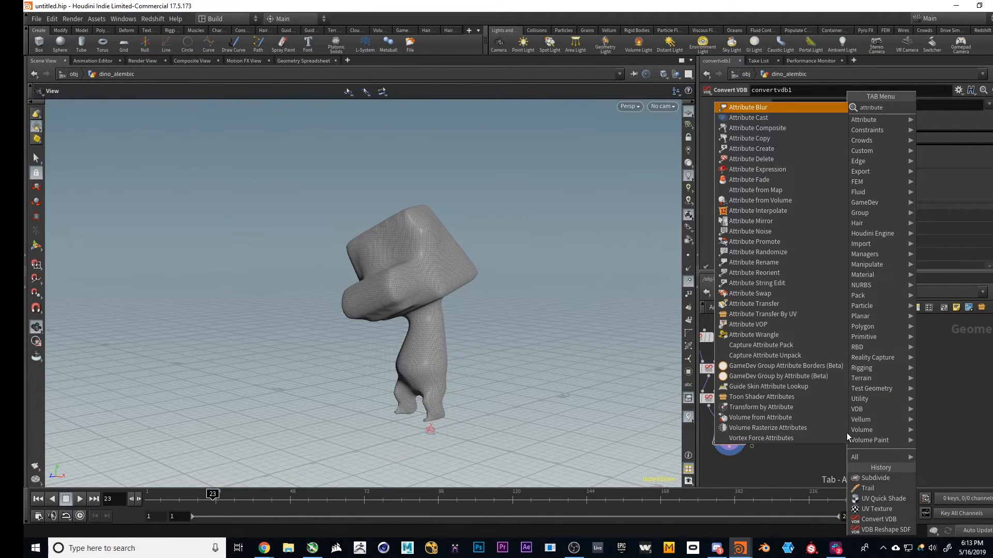
pyautogui.write(' transfer')
pyautogui.press('Return')
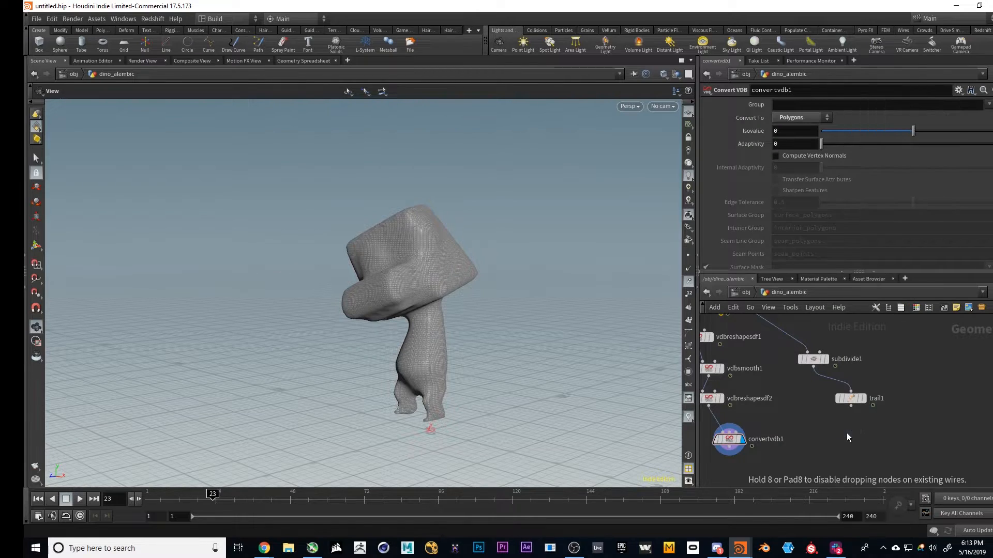
pyautogui.click(846, 433)
pyautogui.moveTo(846, 433); pyautogui.dragTo(802, 464)
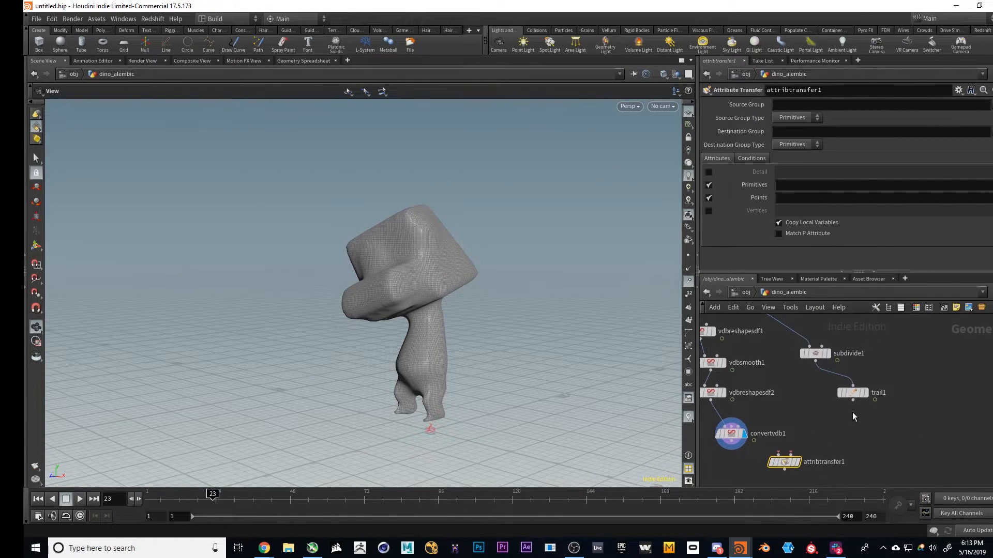
# - Add a Color node and place it directly below trail1
pyautogui.click(852, 395)
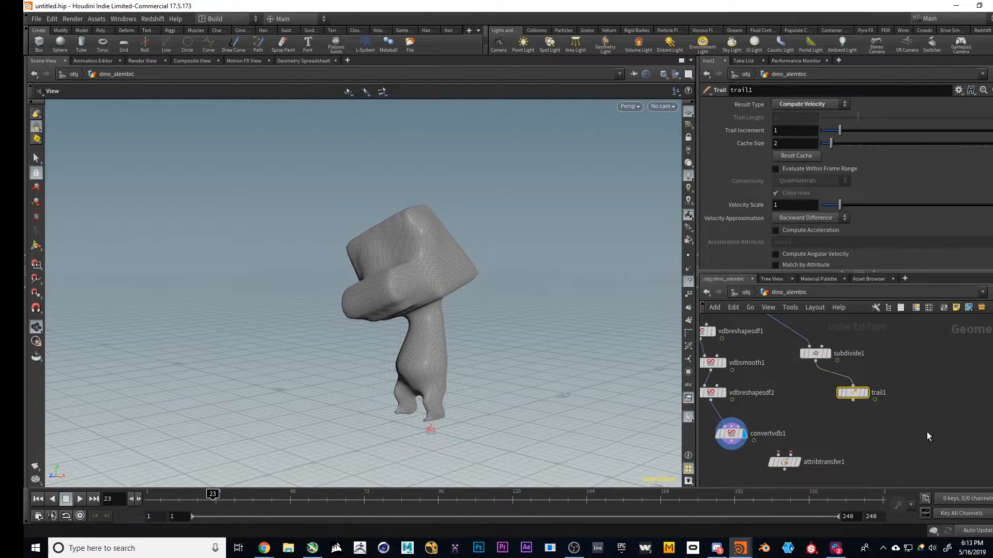
pyautogui.press('Tab')
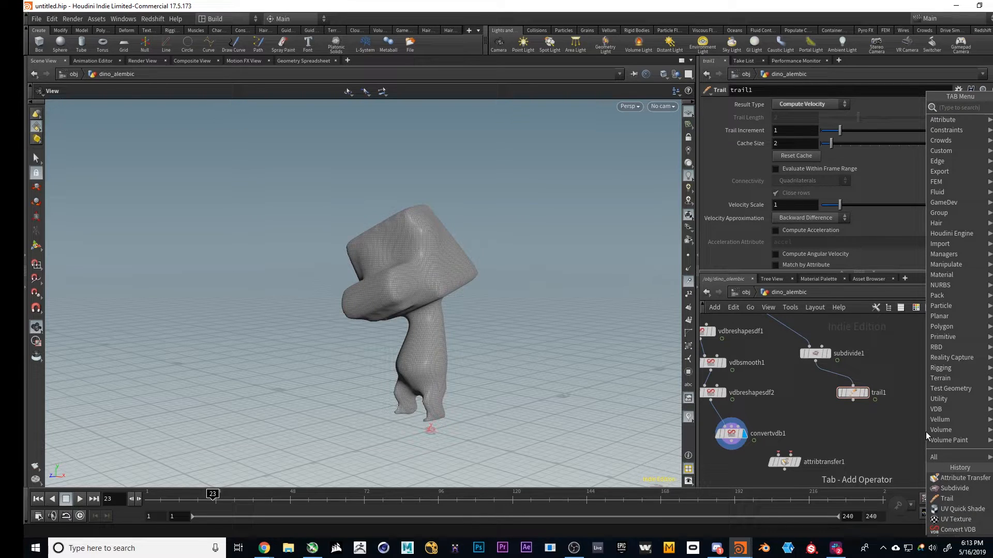
pyautogui.write('color')
pyautogui.press('Return')
pyautogui.click(936, 435)
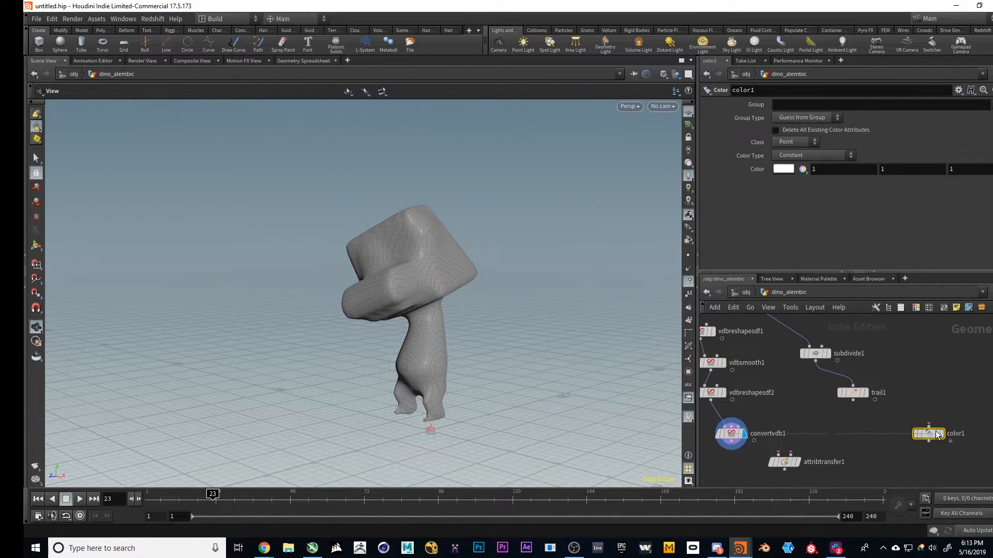
pyautogui.moveTo(936, 434); pyautogui.dragTo(842, 416)
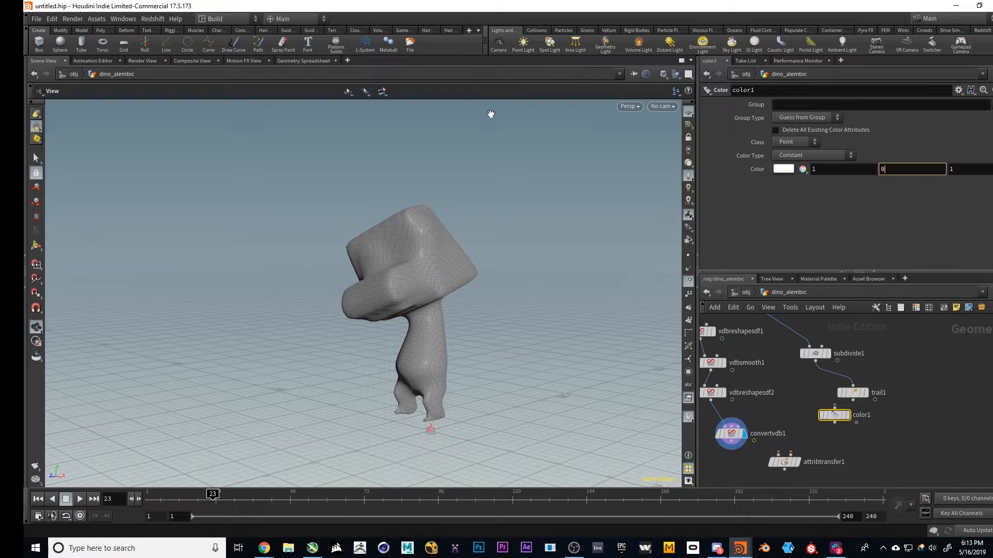
# - Set color1's color to red with values 1, 0, 0
pyautogui.press('Tab')
pyautogui.write('0')
pyautogui.press('Tab')
pyautogui.write('0')
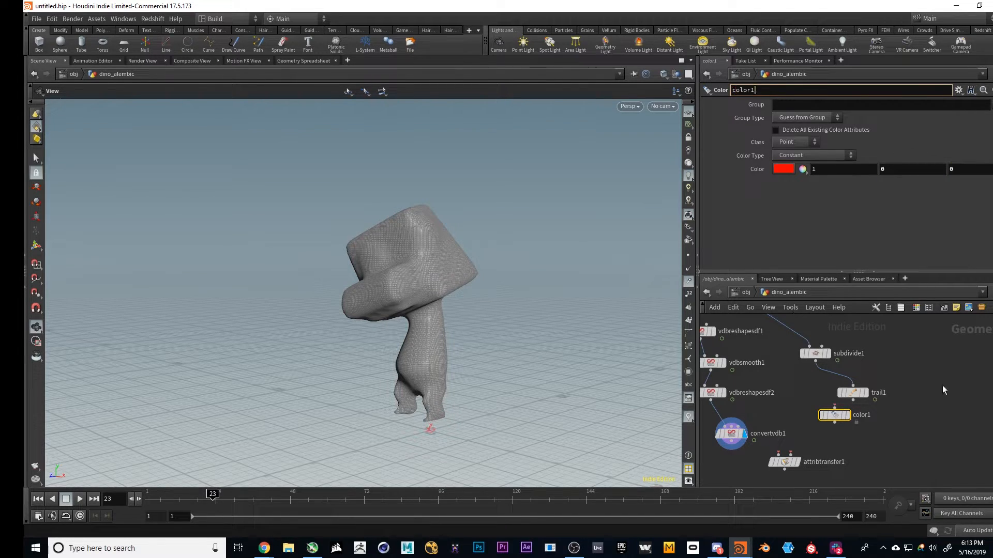
# - Duplicate the color1 node and set the copy's color to white with values 1, 1, 1
pyautogui.hotkey('ctrl', 'c')
pyautogui.hotkey('ctrl', 'v')
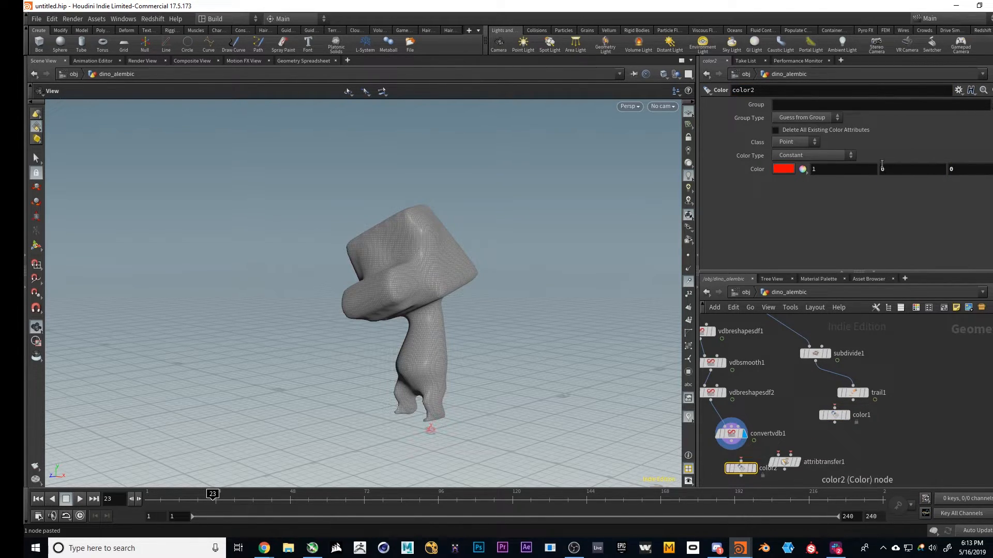
pyautogui.click(882, 168)
pyautogui.write('1')
pyautogui.press('Tab')
pyautogui.write('1')
pyautogui.press('Return')
# - Connect convertvdb1's output to color2 and position color2 just below it
pyautogui.click(731, 445)
pyautogui.moveTo(745, 484); pyautogui.dragTo(745, 446, button='middle')
pyautogui.moveTo(744, 431); pyautogui.dragTo(745, 415)
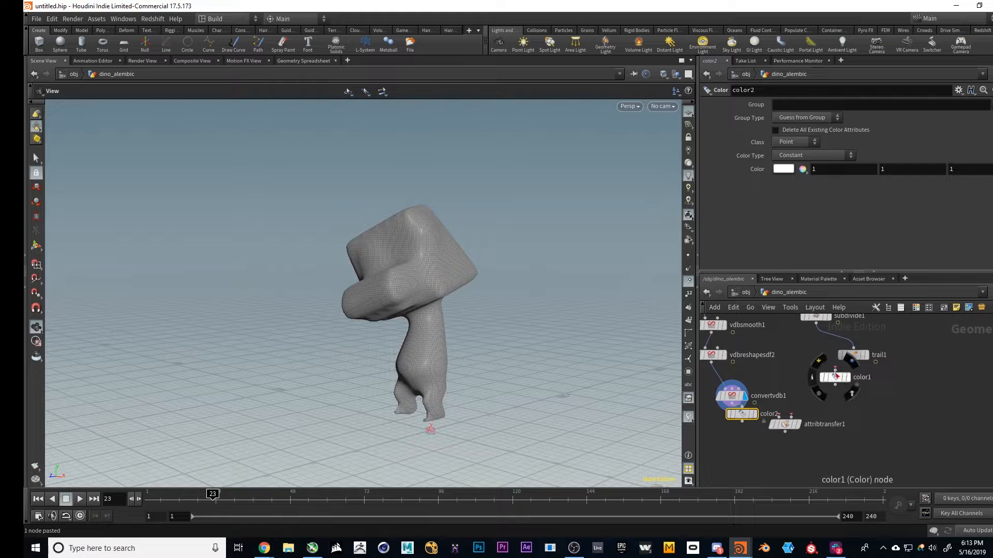
# - Wire trail1 into color1 and switch the display first to color1, then to color2
pyautogui.click(835, 369)
pyautogui.click(853, 362)
pyautogui.click(847, 378)
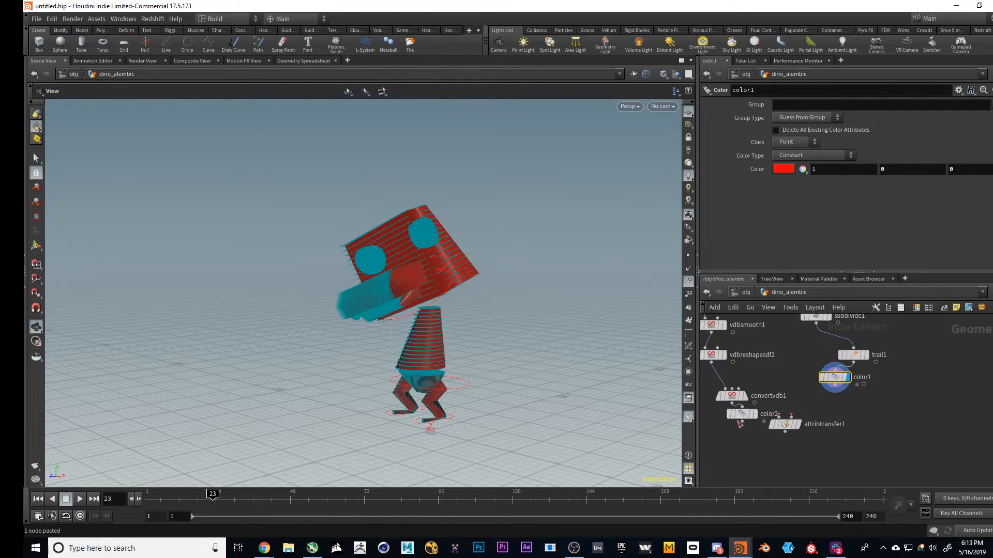
pyautogui.click(754, 414)
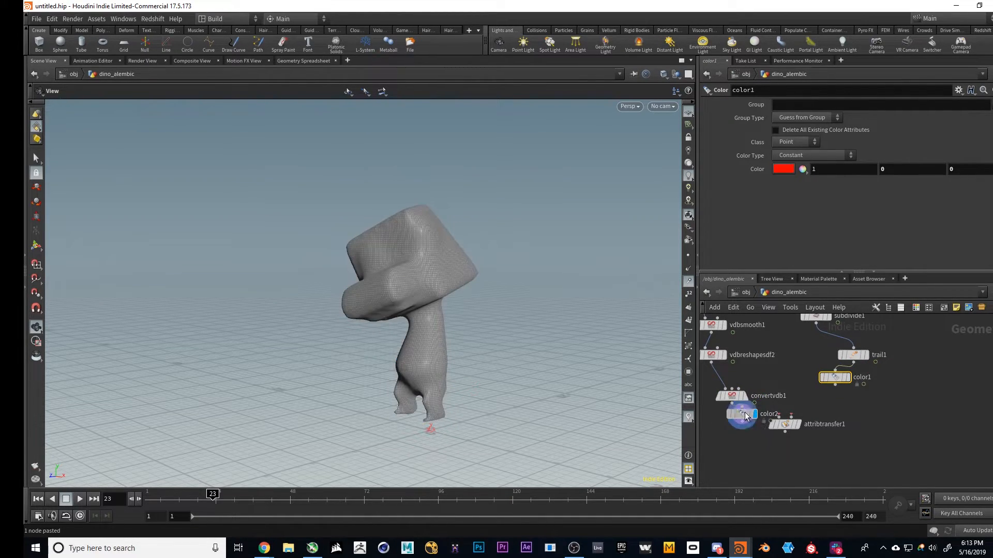
# - Connect color2 to the first input and color1 to the second input of attribtransfer1, and display attribtransfer1
pyautogui.moveTo(784, 425); pyautogui.dragTo(784, 466)
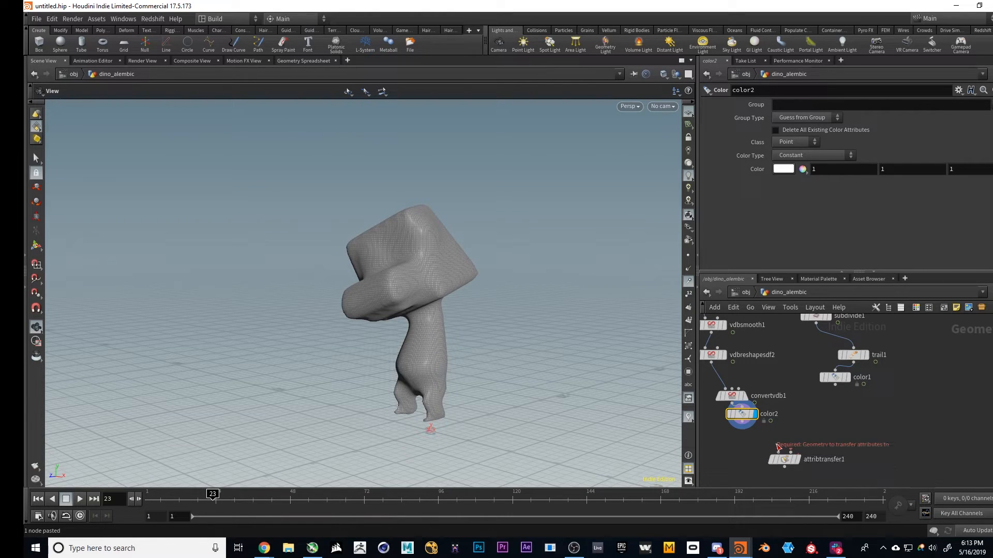
pyautogui.click(779, 448)
pyautogui.click(834, 389)
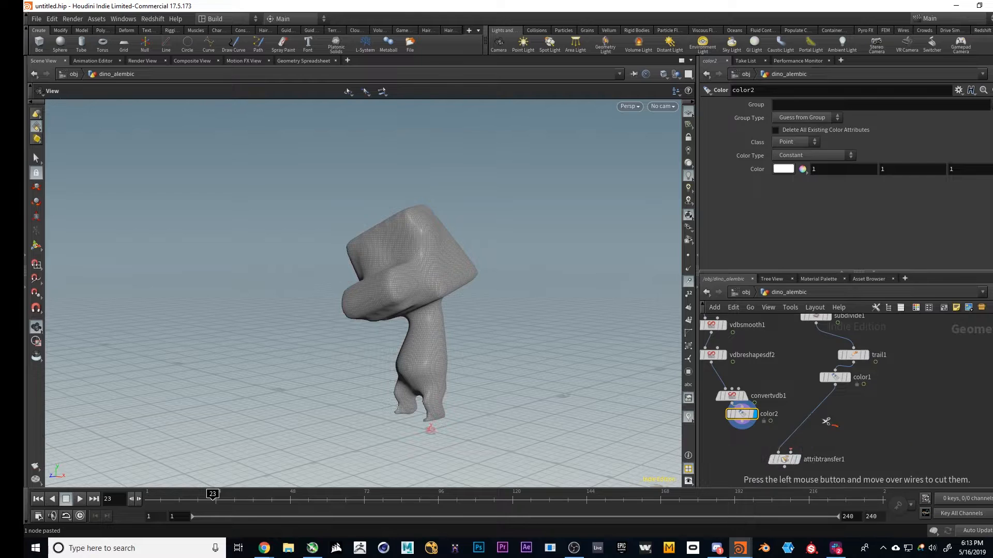
pyautogui.click(791, 452)
pyautogui.click(734, 428)
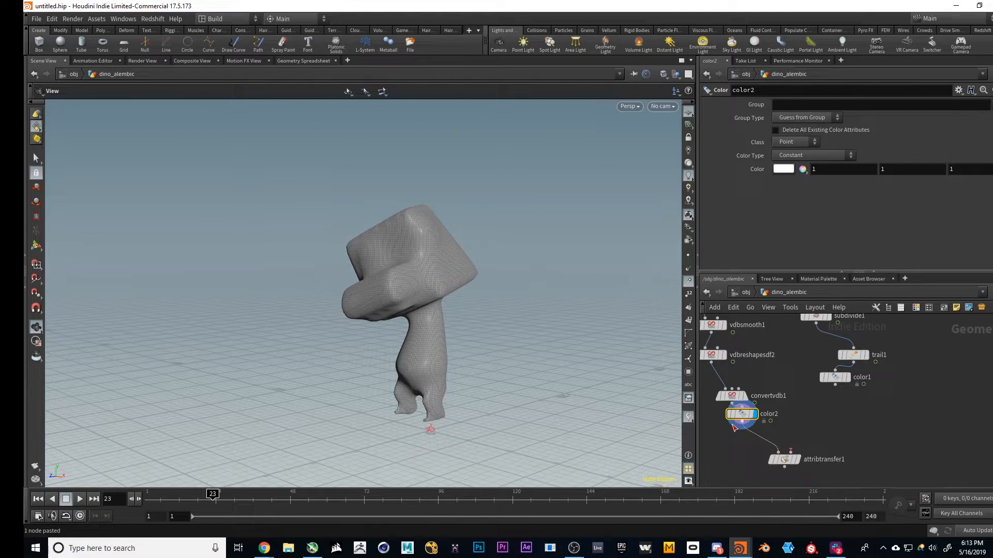
pyautogui.click(791, 451)
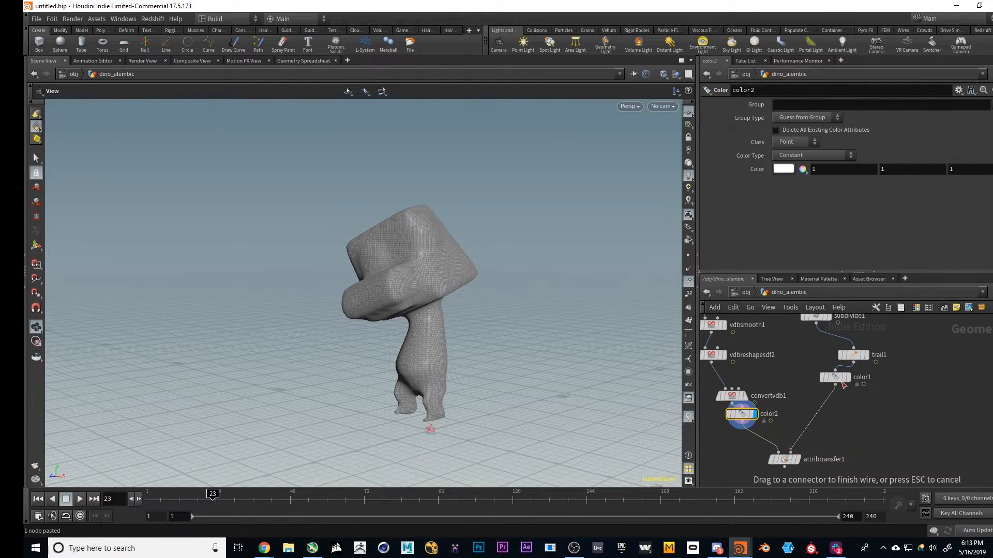
pyautogui.click(783, 460)
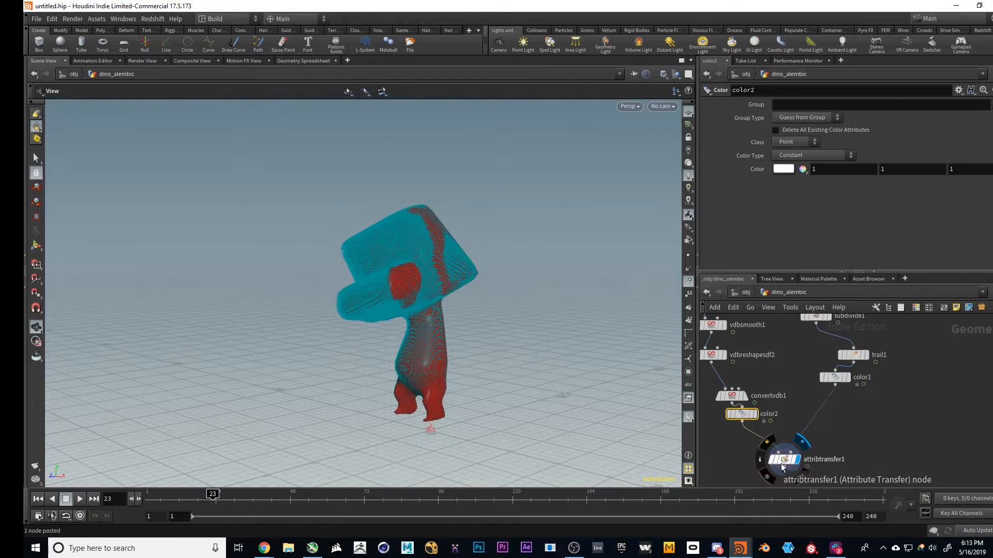
# - Hide the velocity trails and scrub the animation to frame 95 to check the transferred color
pyautogui.click(687, 282)
pyautogui.click(174, 495)
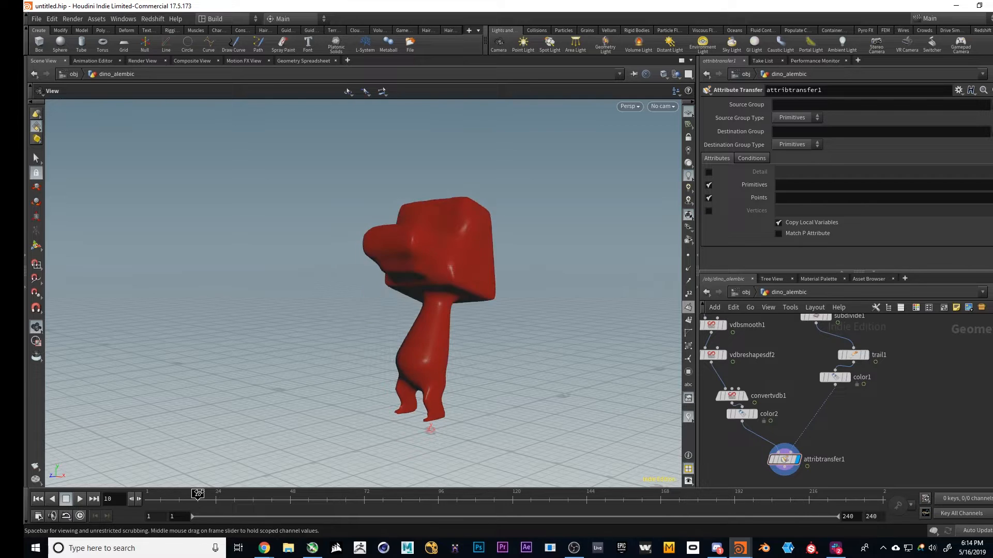
pyautogui.moveTo(198, 495); pyautogui.dragTo(235, 15)
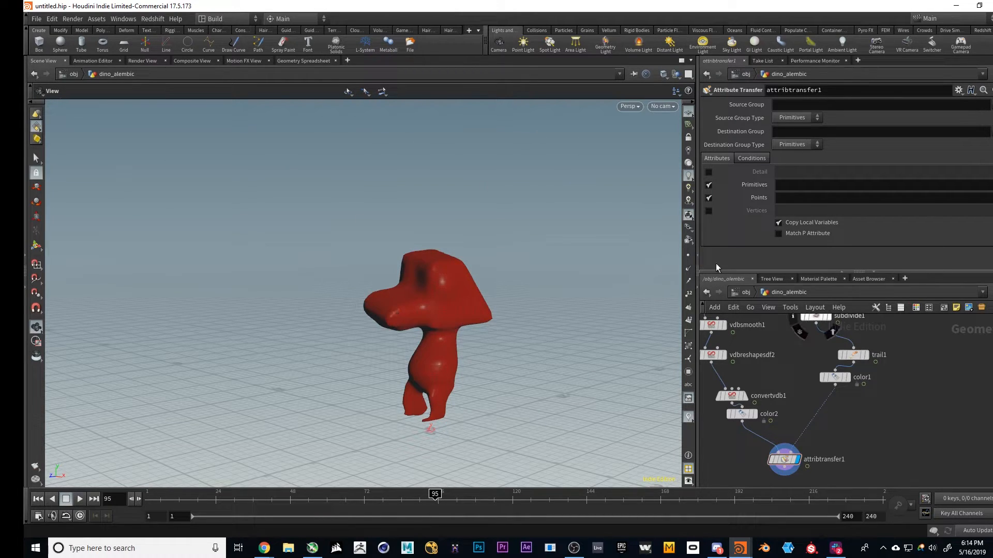
# - Show the velocity trails again and scrub the animation back to frame 59 to check the transferred velocity
pyautogui.click(691, 272)
pyautogui.click(690, 271)
pyautogui.click(689, 282)
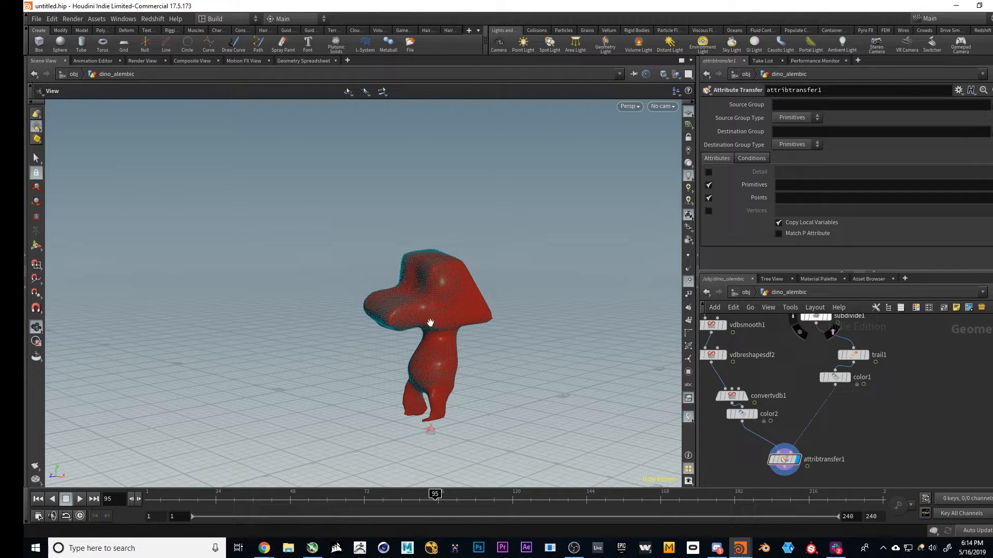
pyautogui.moveTo(361, 495); pyautogui.dragTo(325, 498)
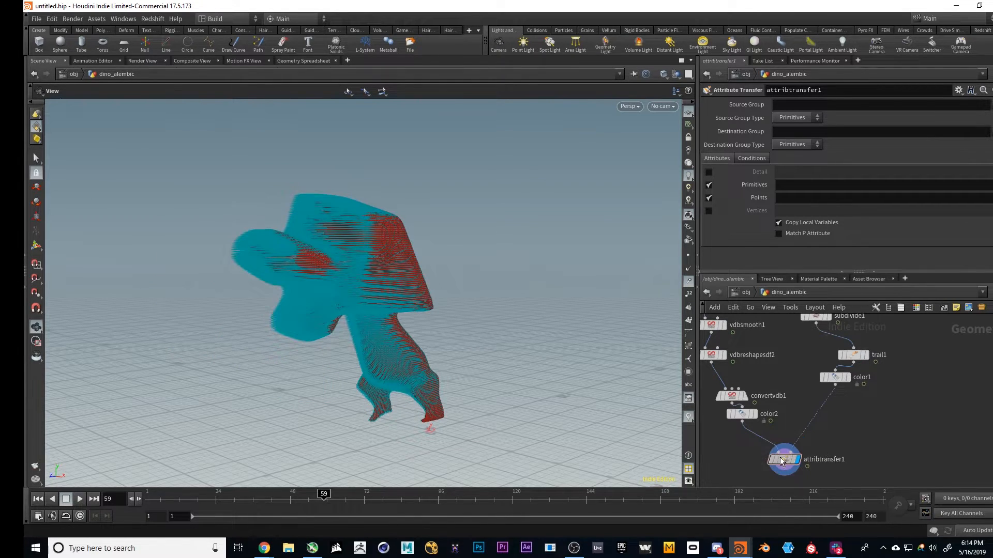
# - Set the Max Sample Count in attribtransfer1's transfer conditions to 10
pyautogui.click(781, 460)
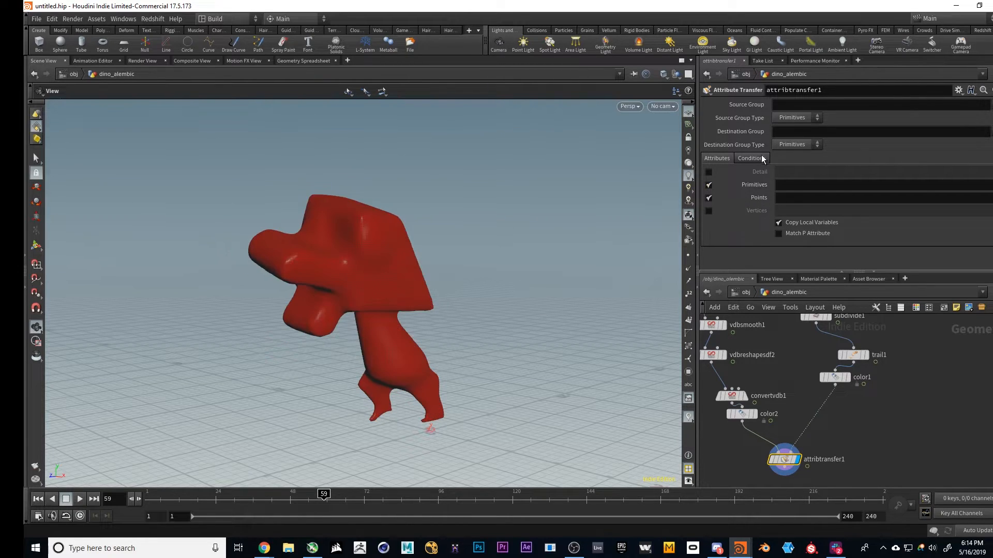
pyautogui.click(761, 162)
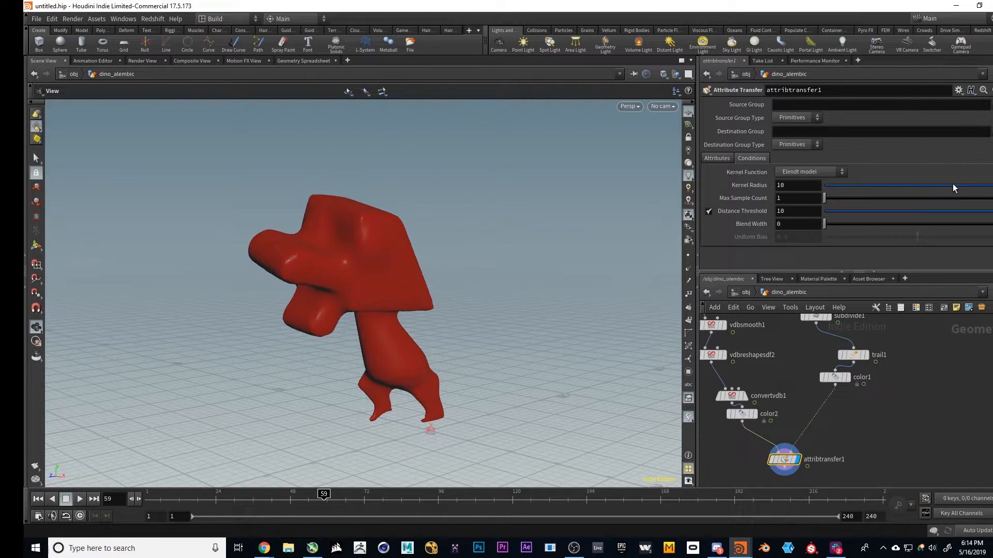
pyautogui.moveTo(953, 184); pyautogui.dragTo(992, 186)
pyautogui.moveTo(825, 196); pyautogui.dragTo(992, 199)
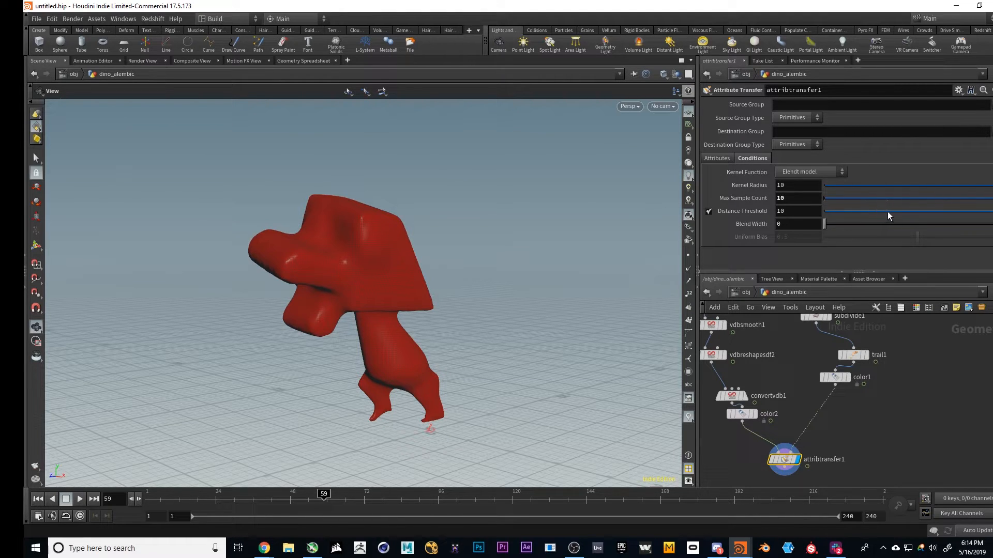
# - Try a Distance Threshold of 0.25 on attribtransfer1 and inspect the color transfer around the dino's head
pyautogui.moveTo(887, 212); pyautogui.dragTo(829, 210)
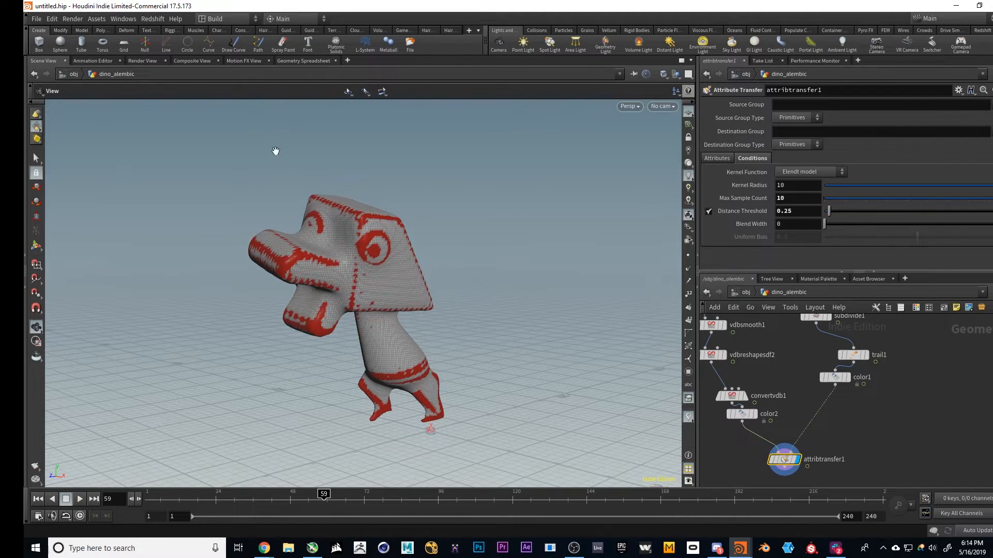
pyautogui.moveTo(330, 255); pyautogui.dragTo(243, 251)
pyautogui.scroll(5, 342, 248)
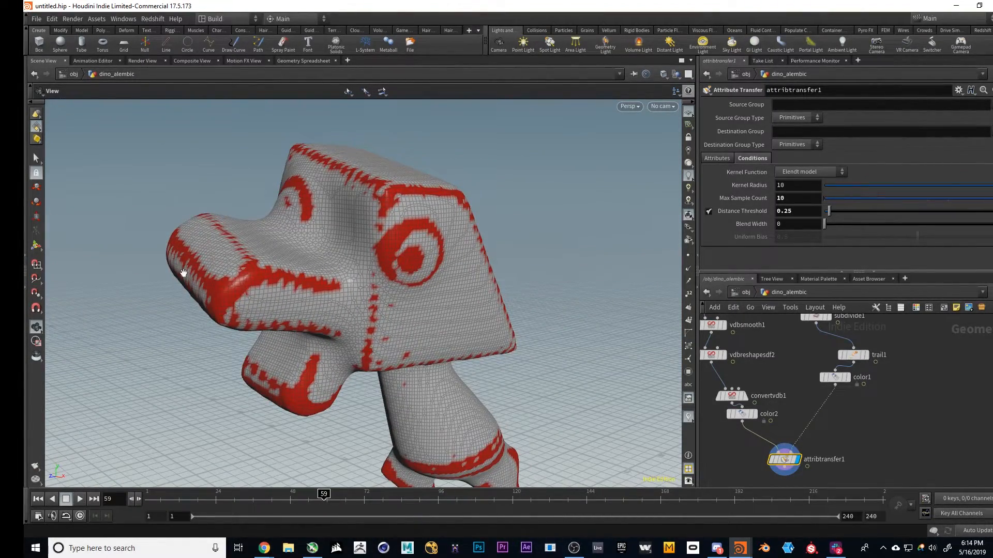
pyautogui.moveTo(394, 293); pyautogui.dragTo(376, 313)
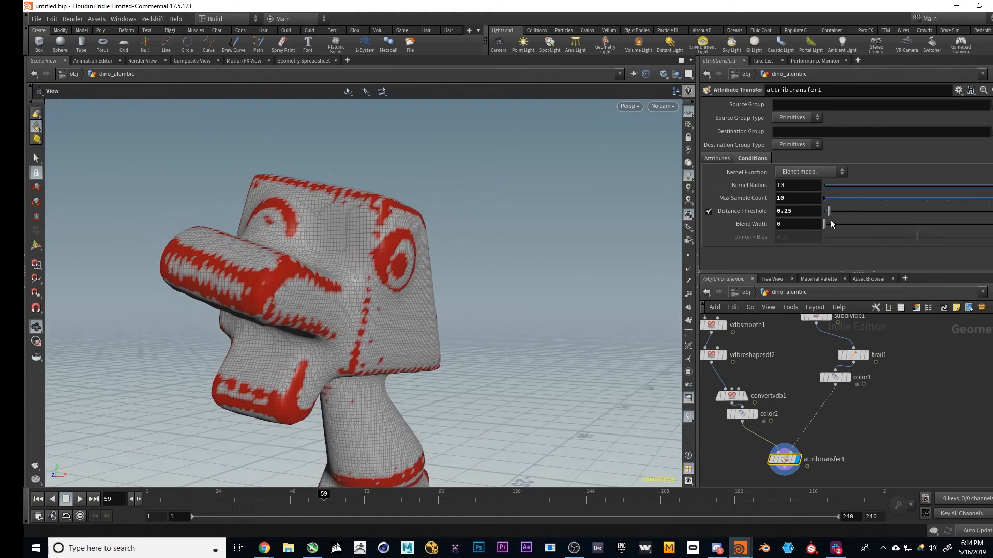
# - Compare Distance Threshold values of 10 and 0.25 on attribtransfer1 while examining the color coverage
pyautogui.moveTo(830, 210); pyautogui.dragTo(991, 212)
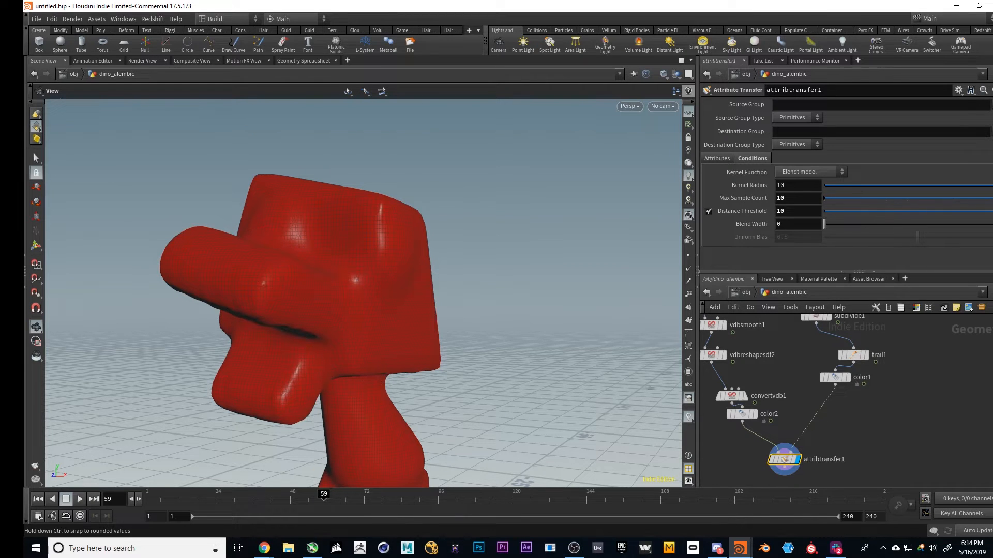
pyautogui.moveTo(390, 294)
pyautogui.mouseDown()
pyautogui.moveTo(329, 309)
pyautogui.moveTo(382, 309)
pyautogui.mouseUp()
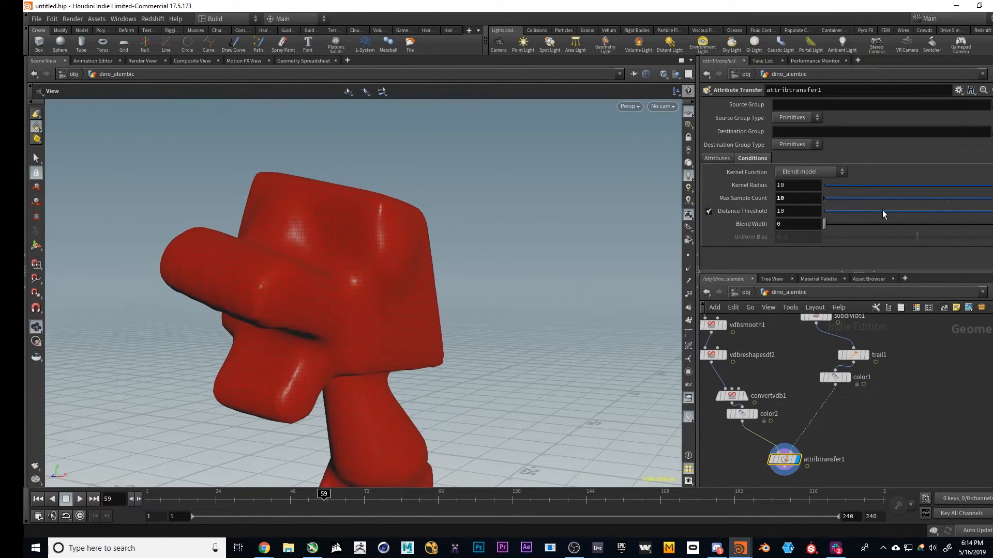
pyautogui.moveTo(882, 210); pyautogui.dragTo(830, 210)
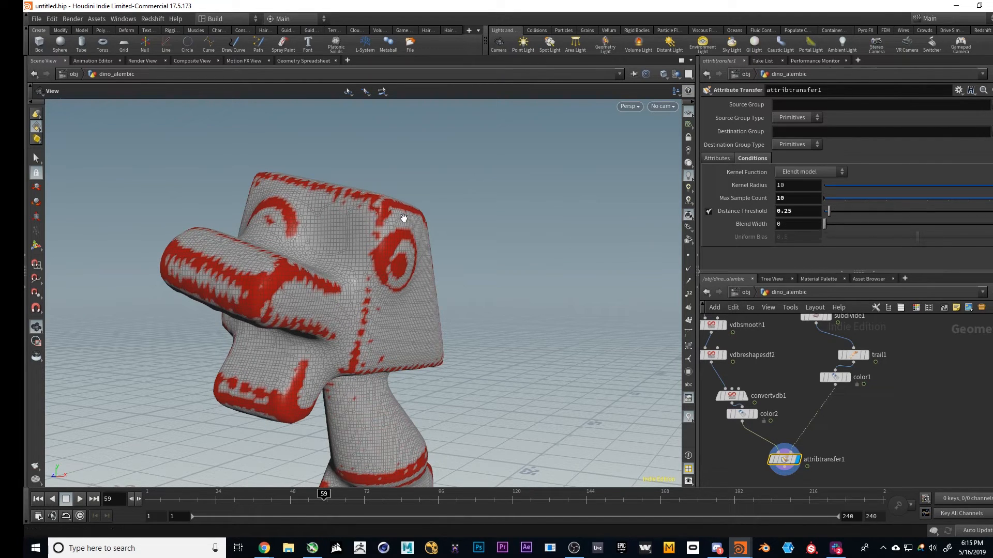
pyautogui.moveTo(396, 248)
pyautogui.mouseDown()
pyautogui.moveTo(408, 224)
pyautogui.moveTo(411, 245)
pyautogui.mouseUp()
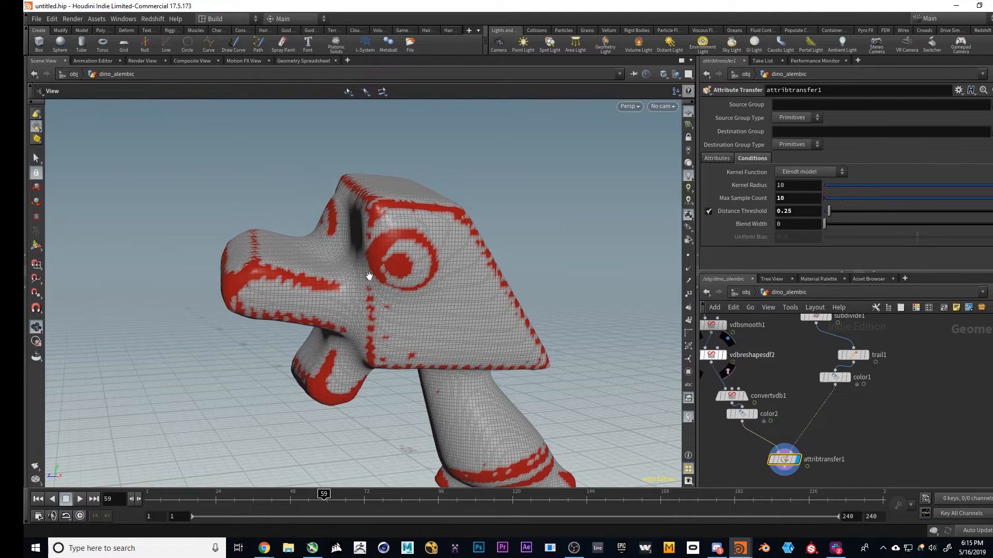
pyautogui.moveTo(386, 241); pyautogui.dragTo(429, 243)
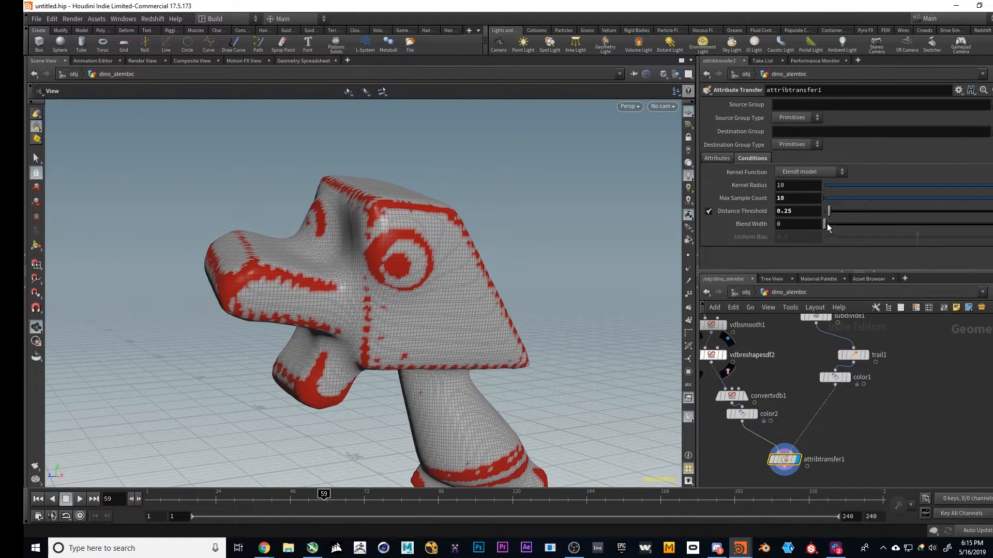
# - Set attribtransfer1's Blend Width to 1.11 and Distance Threshold to 0.92, and scrub to frame 16
pyautogui.moveTo(825, 224)
pyautogui.mouseDown()
pyautogui.moveTo(825, 215)
pyautogui.moveTo(837, 229)
pyautogui.mouseUp()
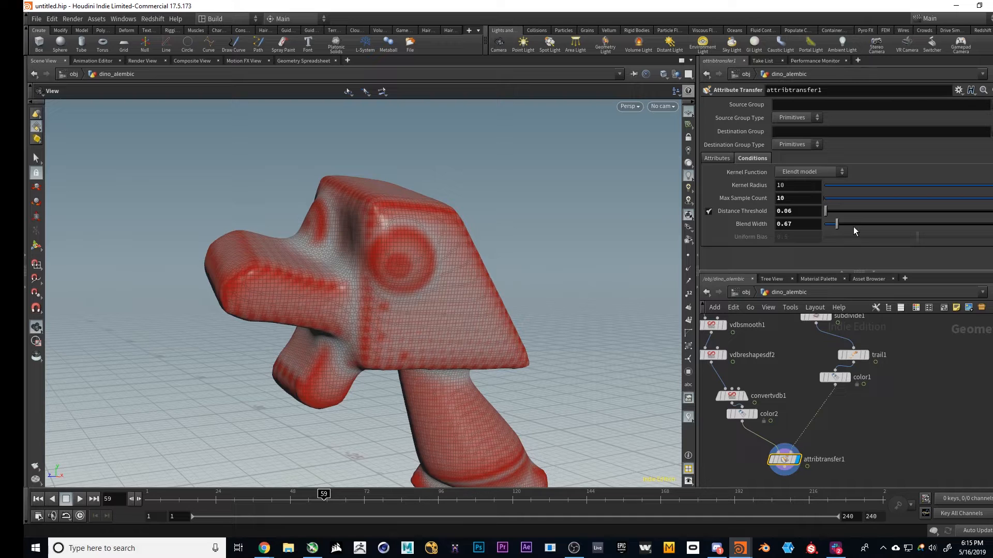
pyautogui.moveTo(846, 222)
pyautogui.mouseDown()
pyautogui.moveTo(837, 210)
pyautogui.moveTo(845, 222)
pyautogui.mouseUp()
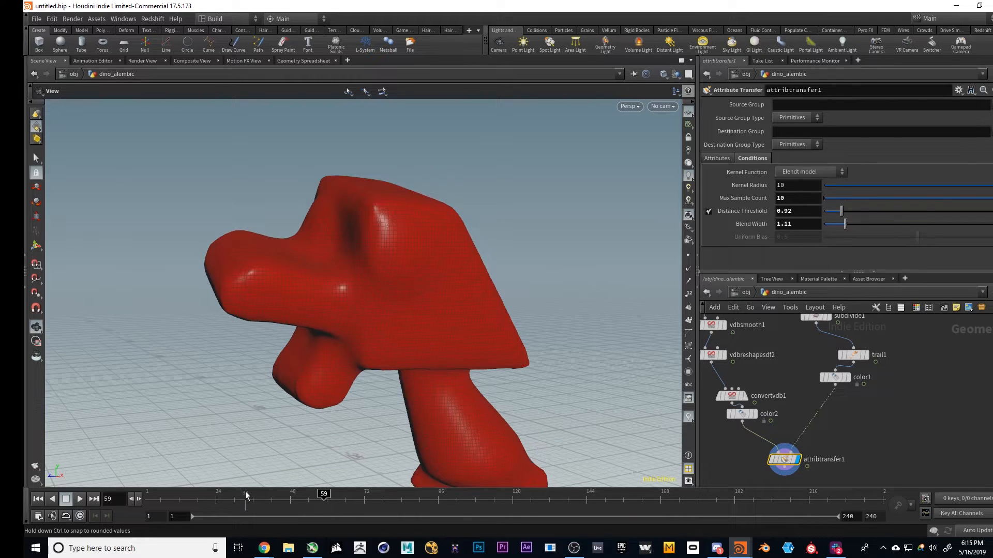
pyautogui.moveTo(217, 495)
pyautogui.mouseDown()
pyautogui.moveTo(204, 495)
pyautogui.moveTo(240, 495)
pyautogui.moveTo(230, 494)
pyautogui.mouseUp()
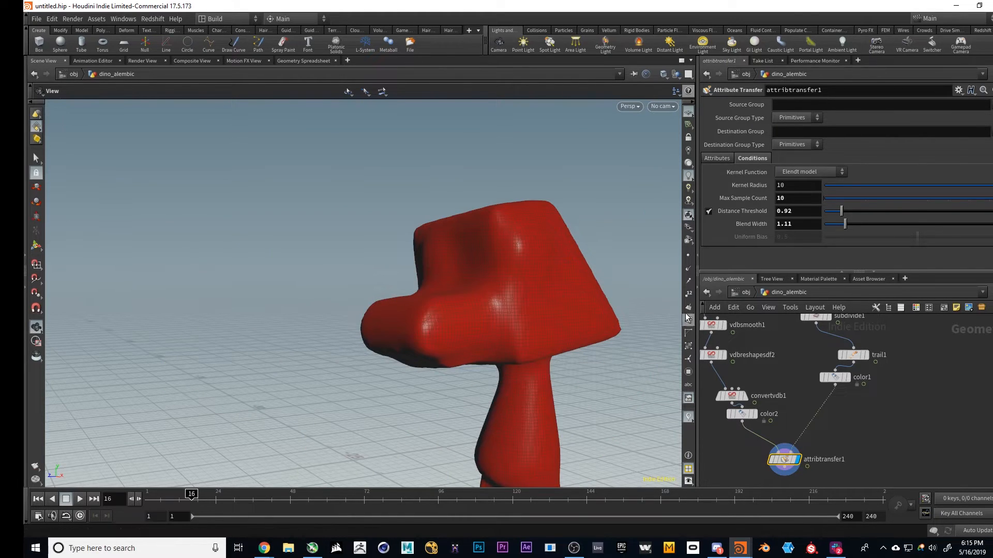
# - Display the velocity trails, scrub to frame 48 and examine the whole dino from several angles
pyautogui.click(690, 282)
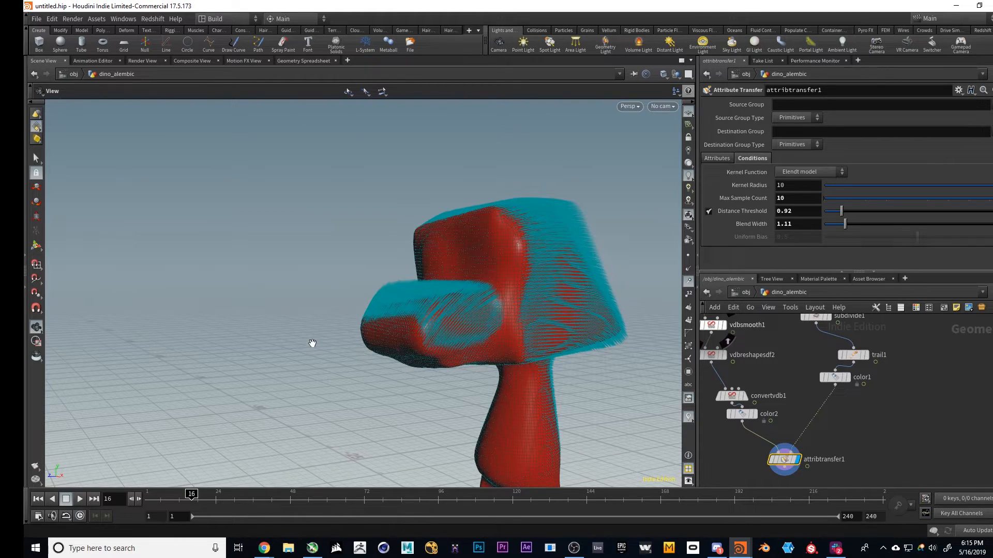
pyautogui.moveTo(204, 500); pyautogui.dragTo(257, 497)
pyautogui.moveTo(304, 466); pyautogui.dragTo(350, 365)
pyautogui.click(268, 499)
pyautogui.moveTo(350, 366); pyautogui.dragTo(488, 348, button='right')
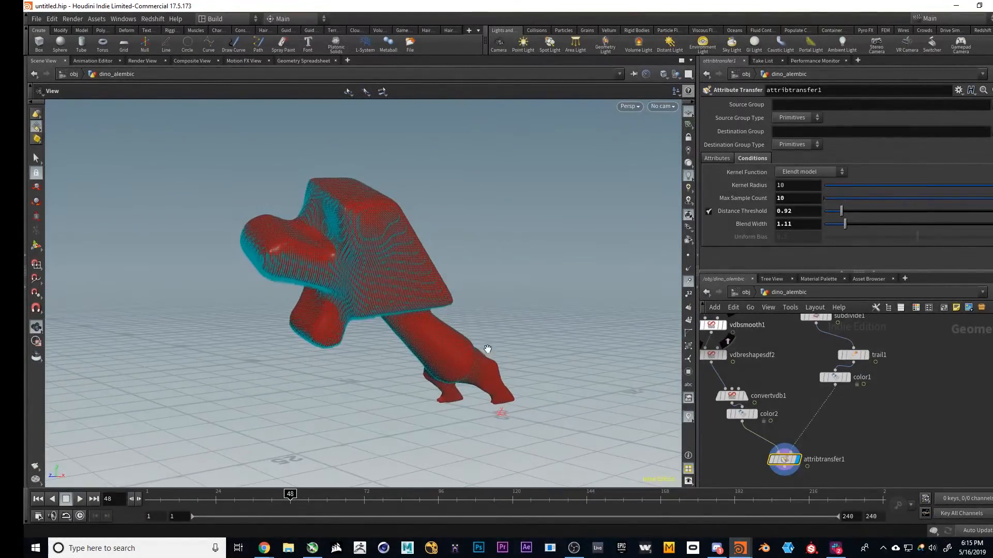
pyautogui.moveTo(488, 348); pyautogui.dragTo(370, 360, button='middle')
pyautogui.moveTo(370, 359); pyautogui.dragTo(328, 373)
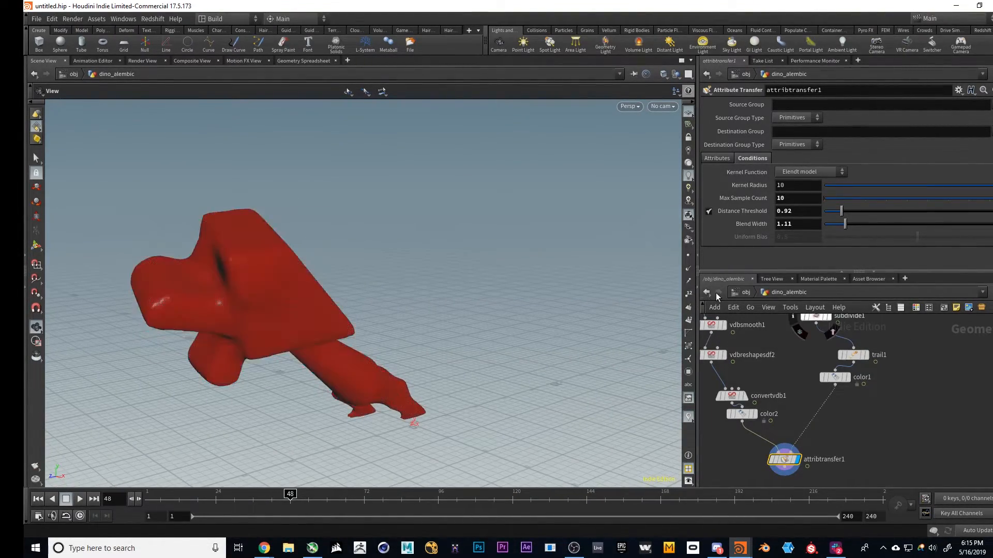
# - Go up to the object level, select the dino_alembic geometry object and examine the dino from another angle
pyautogui.click(746, 292)
pyautogui.click(825, 419)
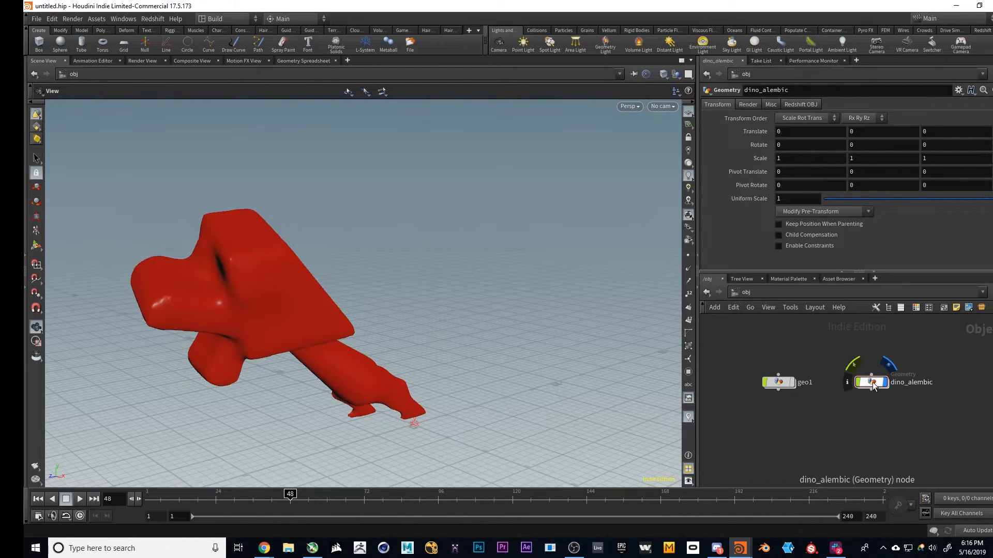
pyautogui.click(871, 382)
pyautogui.click(820, 341)
pyautogui.moveTo(223, 322); pyautogui.dragTo(266, 343)
pyautogui.moveTo(265, 343); pyautogui.dragTo(318, 312, button='middle')
pyautogui.moveTo(318, 313); pyautogui.dragTo(647, 251)
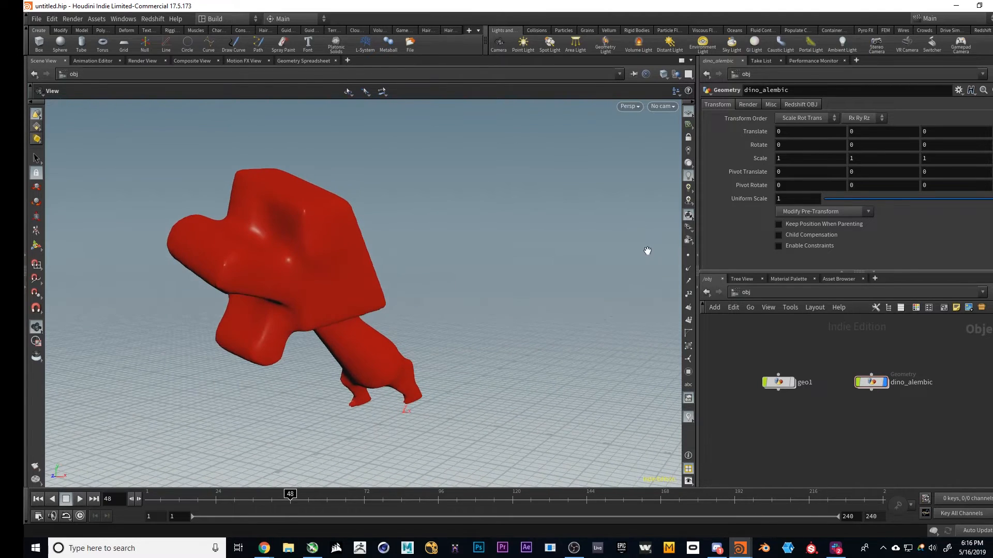
# - Enable Deformations/Instances/Particles Blur From Velocity Attribute in dino_alembic's Redshift render settings
pyautogui.click(790, 105)
pyautogui.scroll(-5, 761, 176)
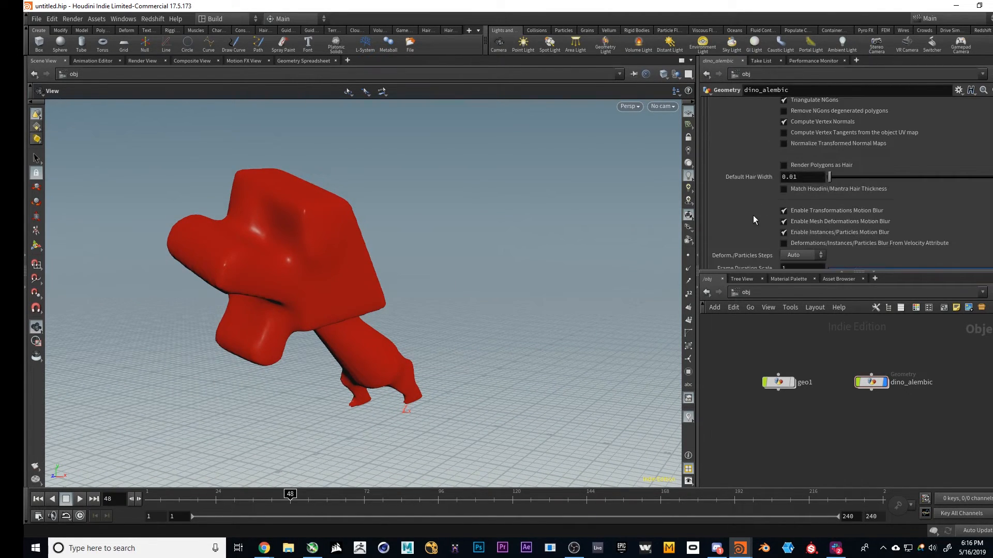
pyautogui.scroll(5, 752, 207)
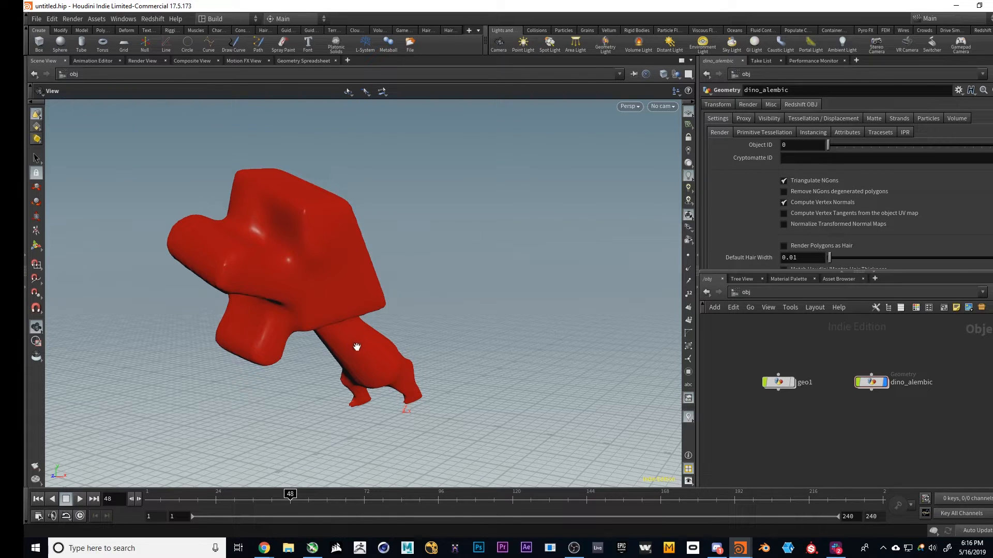
pyautogui.moveTo(356, 347); pyautogui.dragTo(334, 334)
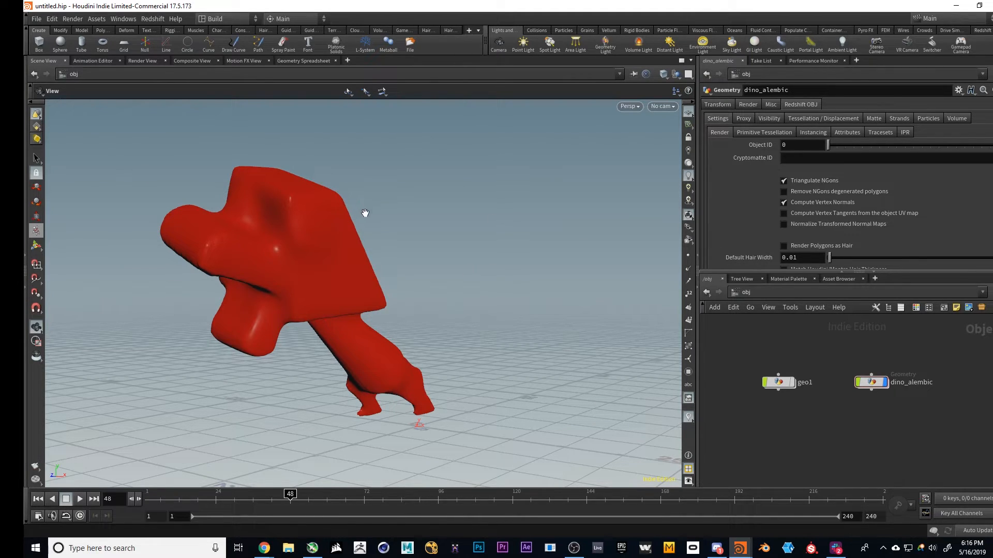
pyautogui.moveTo(365, 213); pyautogui.dragTo(241, 286)
pyautogui.scroll(-5, 773, 191)
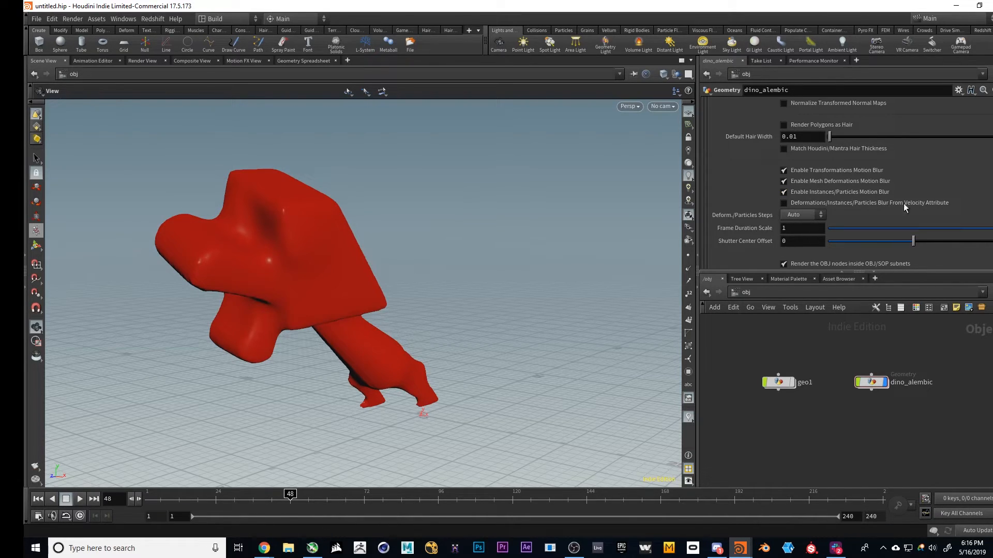
pyautogui.click(781, 203)
# - Select dino_alembic, examine its highlighted mesh from several angles, and clear the selection
pyautogui.click(876, 382)
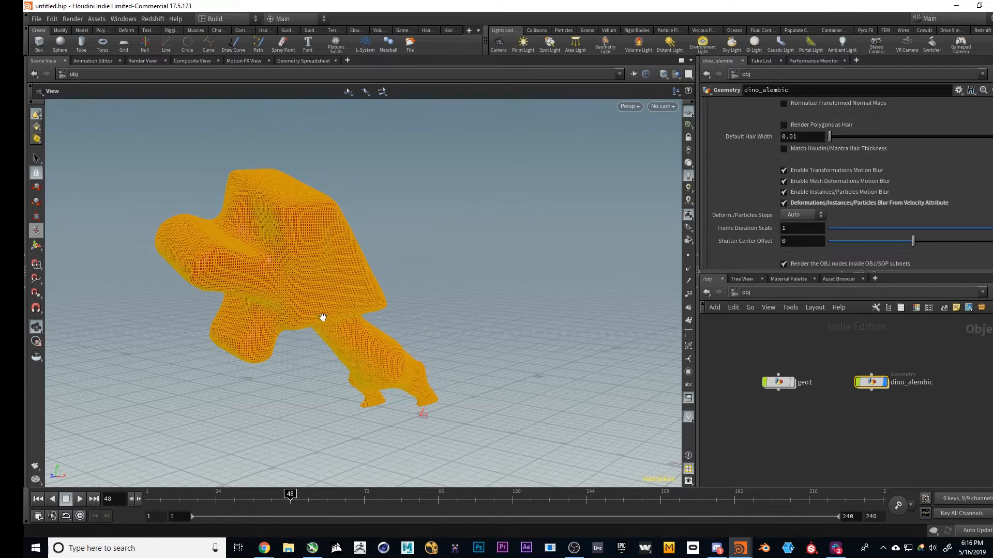
pyautogui.moveTo(322, 317); pyautogui.dragTo(392, 303)
pyautogui.moveTo(290, 293); pyautogui.dragTo(279, 317)
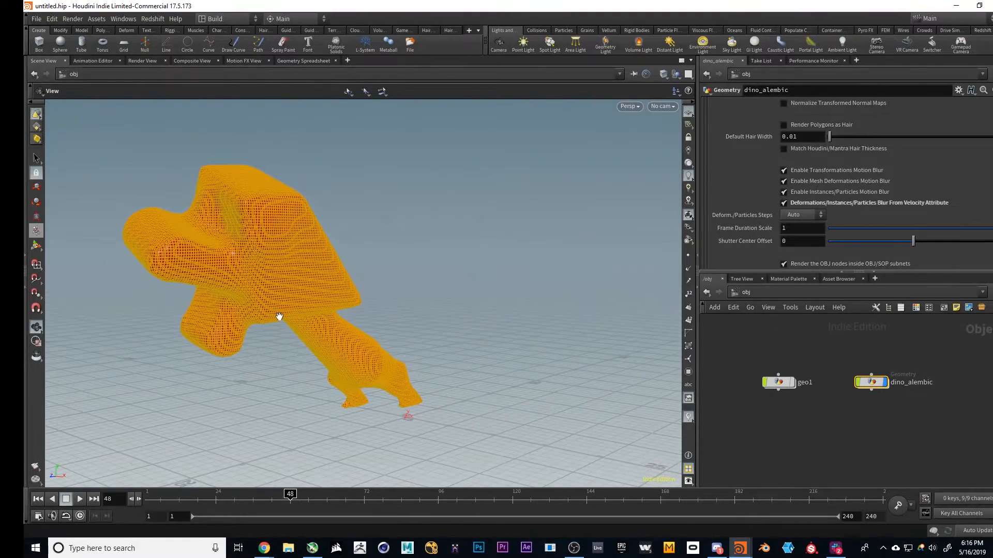
pyautogui.moveTo(303, 371)
pyautogui.mouseDown()
pyautogui.moveTo(408, 337)
pyautogui.moveTo(541, 388)
pyautogui.mouseUp()
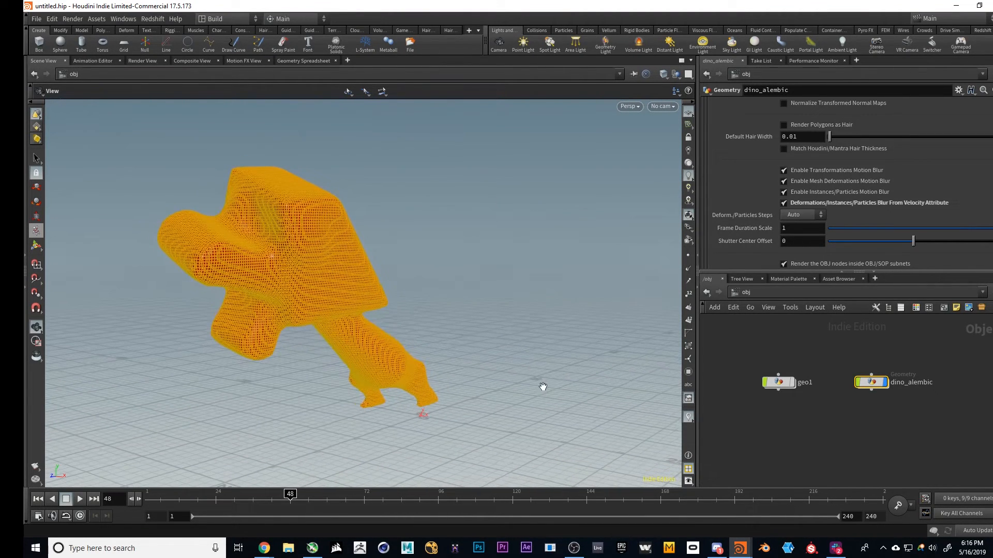
pyautogui.click(818, 444)
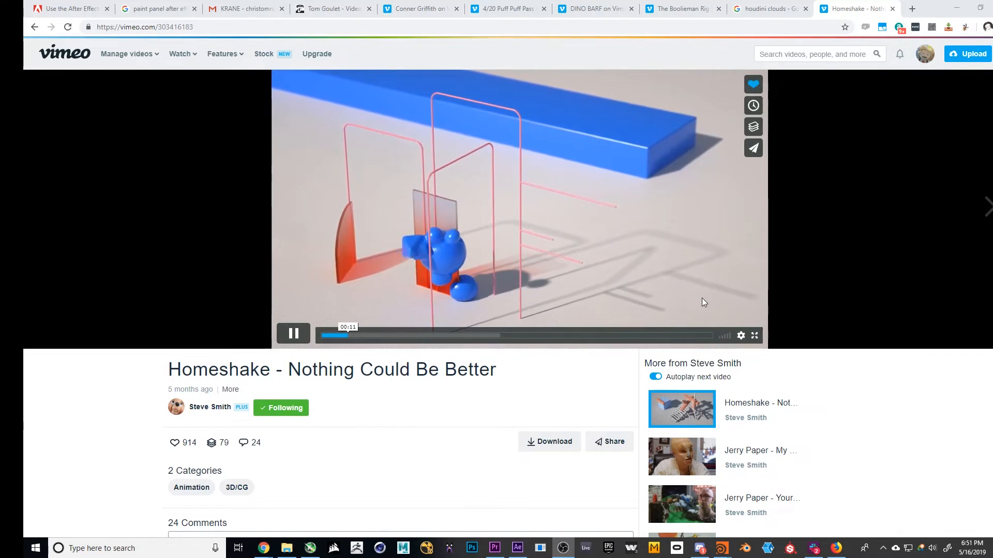
# - On the Vimeo page, watch "Homeshake - Nothing Could Be Better" full screen and examine the yellow-green striped character around 0:52
pyautogui.click(755, 334)
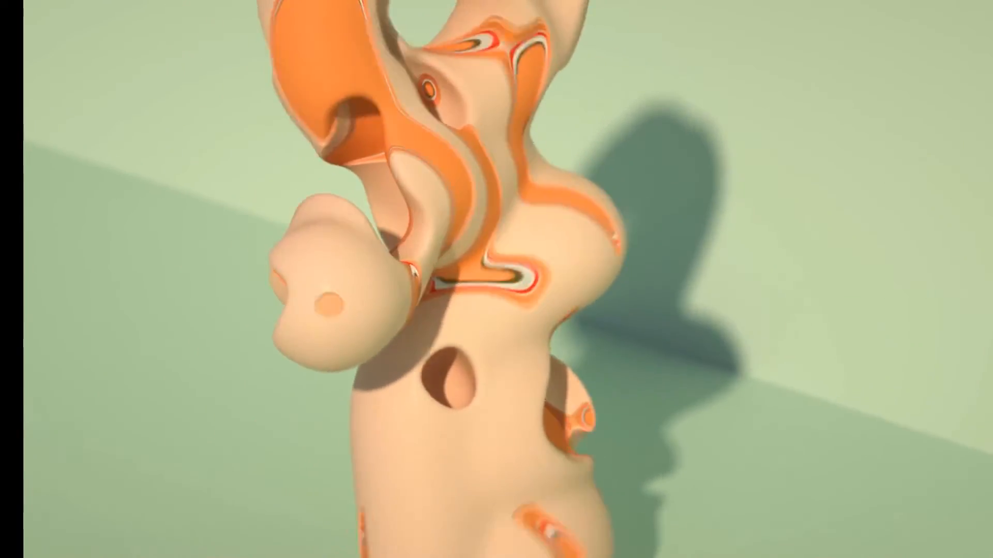
pyautogui.moveTo(716, 208)
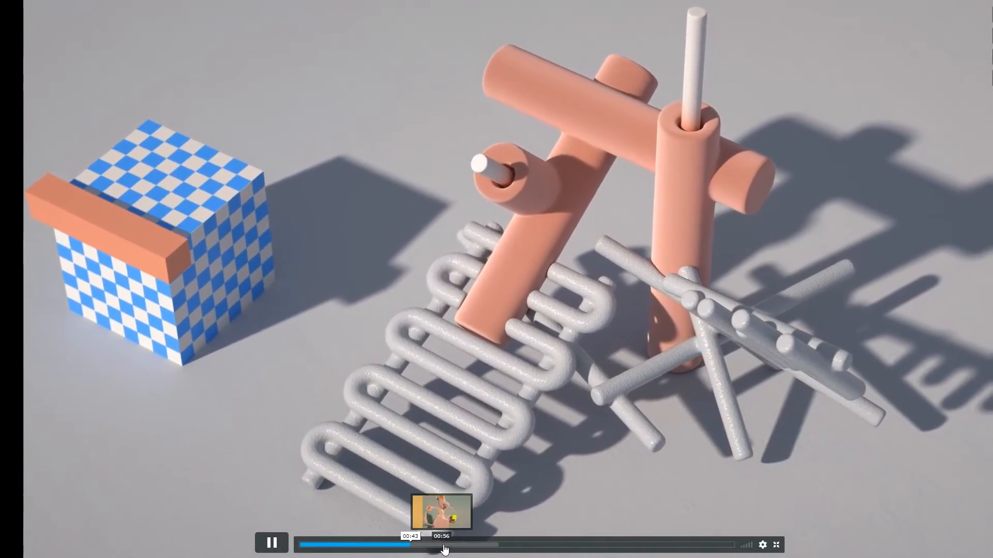
pyautogui.click(438, 544)
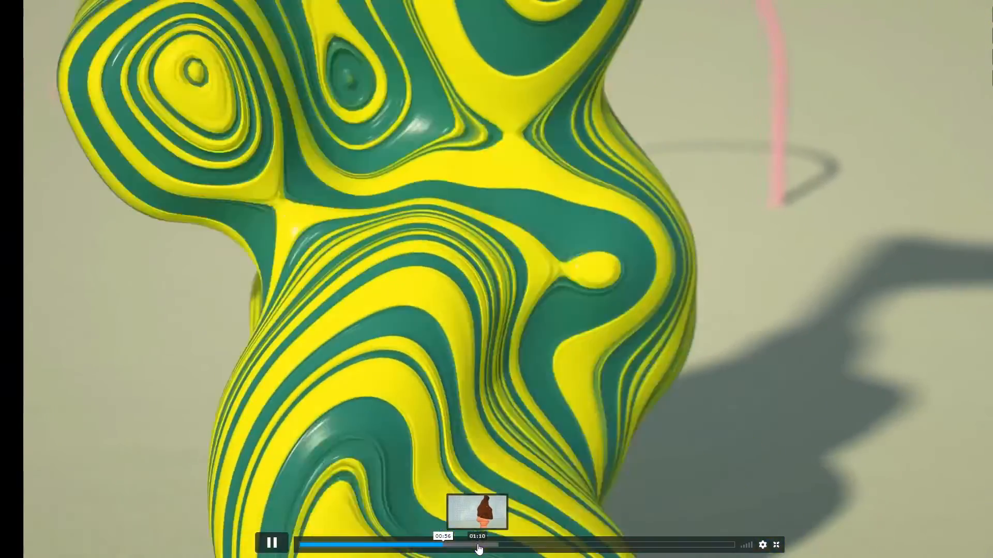
pyautogui.click(428, 545)
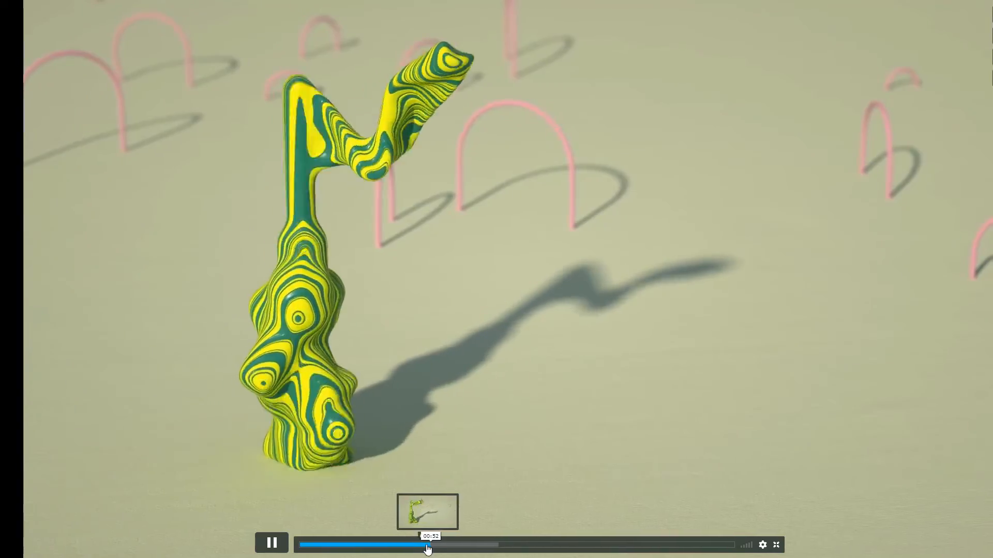
pyautogui.click(451, 320)
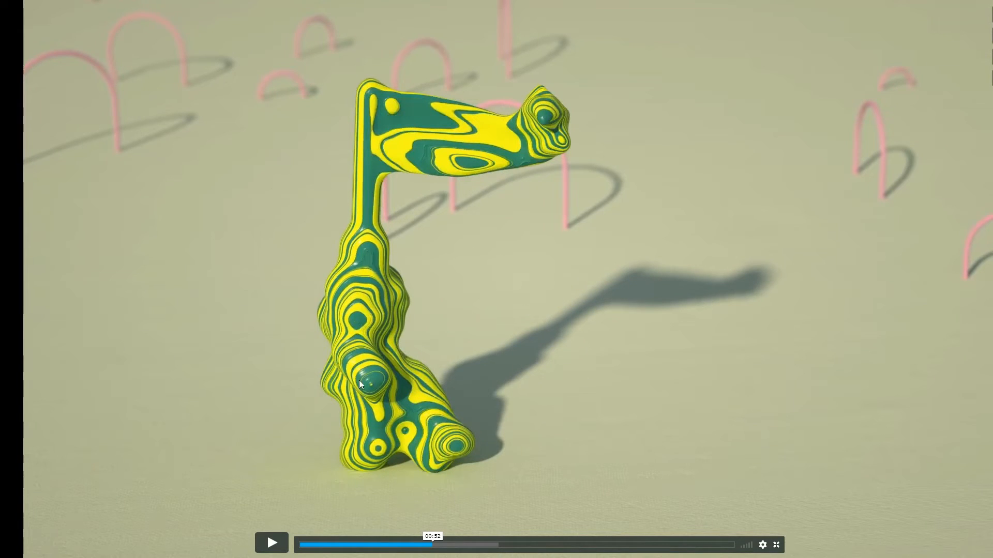
pyautogui.click(374, 386)
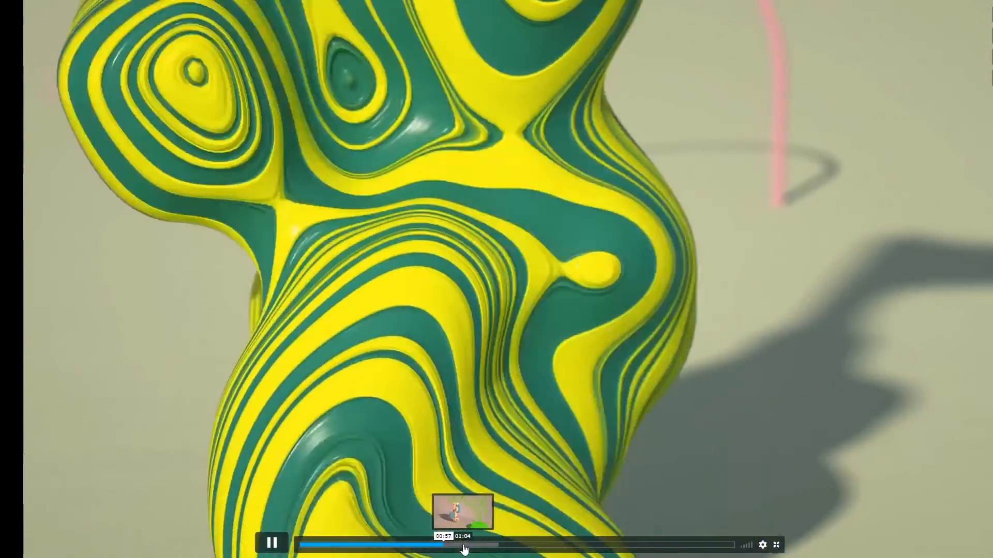
# - Skip ahead in the Homeshake video to 1:04 and through the following scenes to examine the other smoothed characters
pyautogui.click(463, 545)
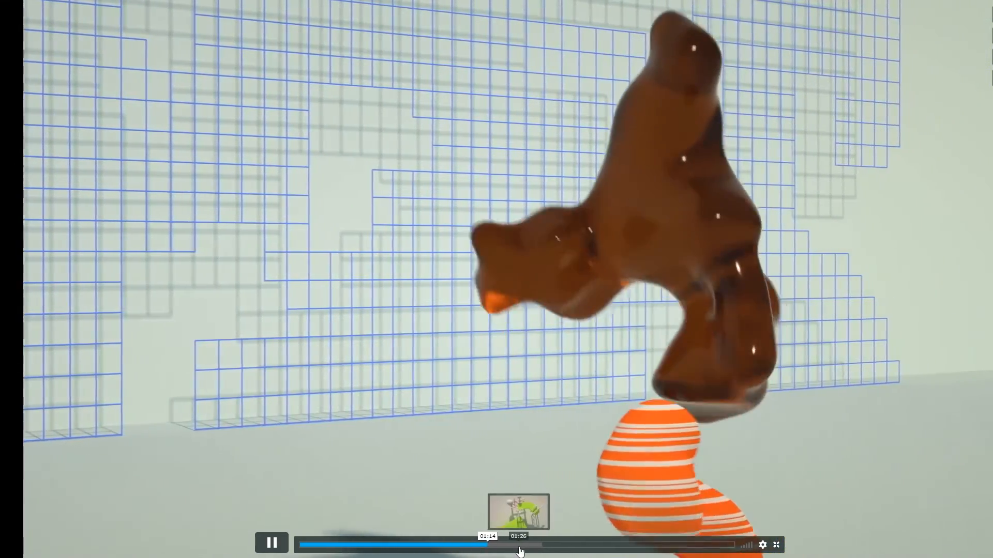
pyautogui.click(511, 545)
pyautogui.moveTo(527, 546); pyautogui.dragTo(577, 544)
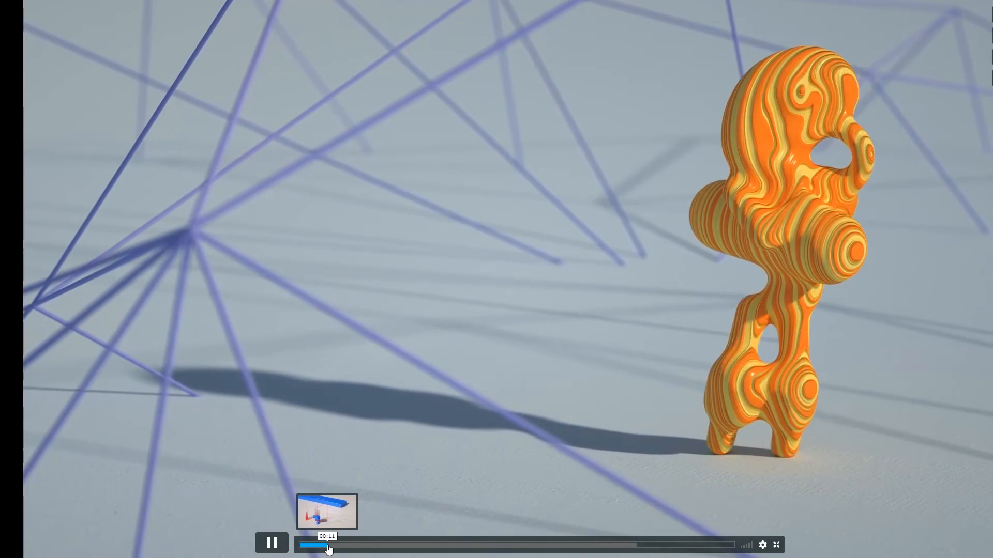
# - Go back in the video to the blue character around 0:13, examine it paused and playing, and leave full screen
pyautogui.click(328, 545)
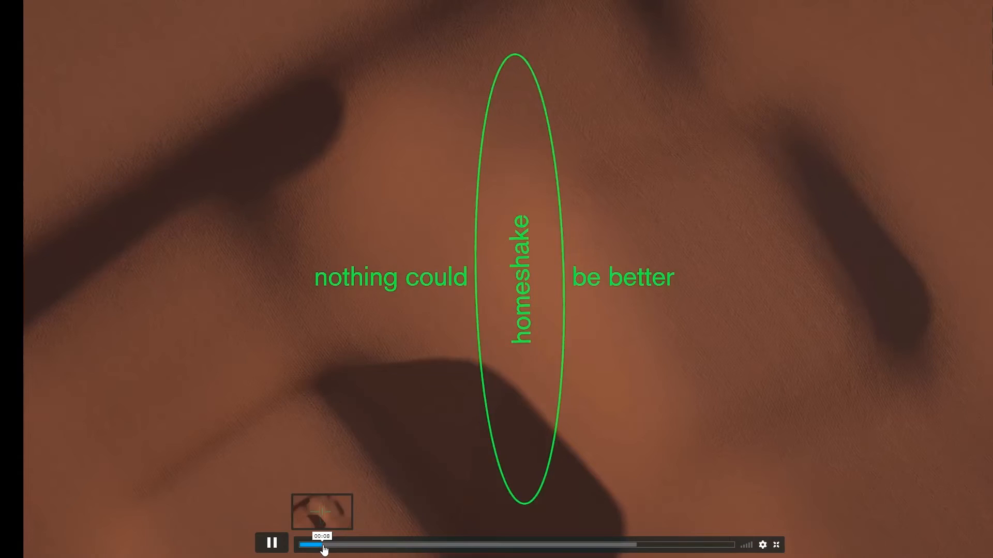
pyautogui.click(331, 545)
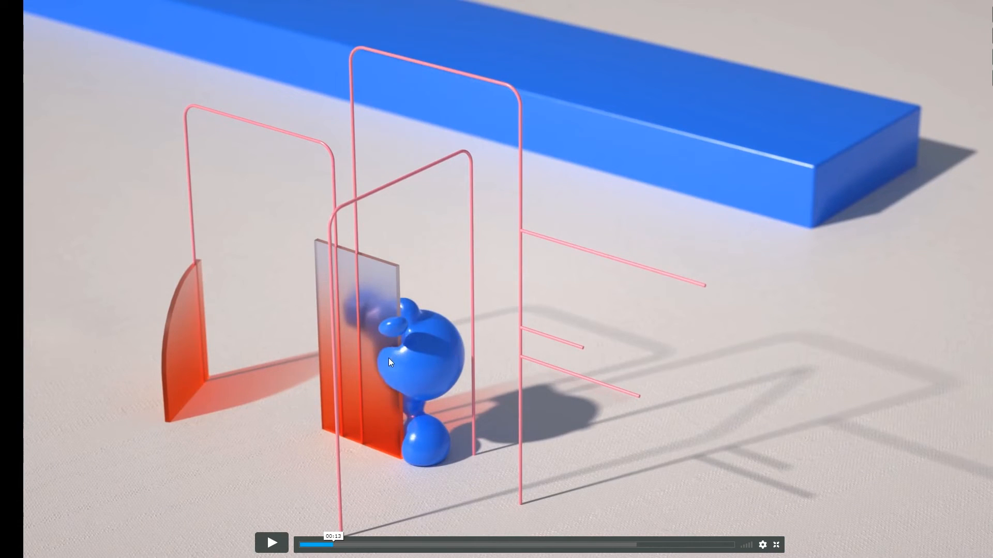
pyautogui.moveTo(328, 546); pyautogui.dragTo(333, 546)
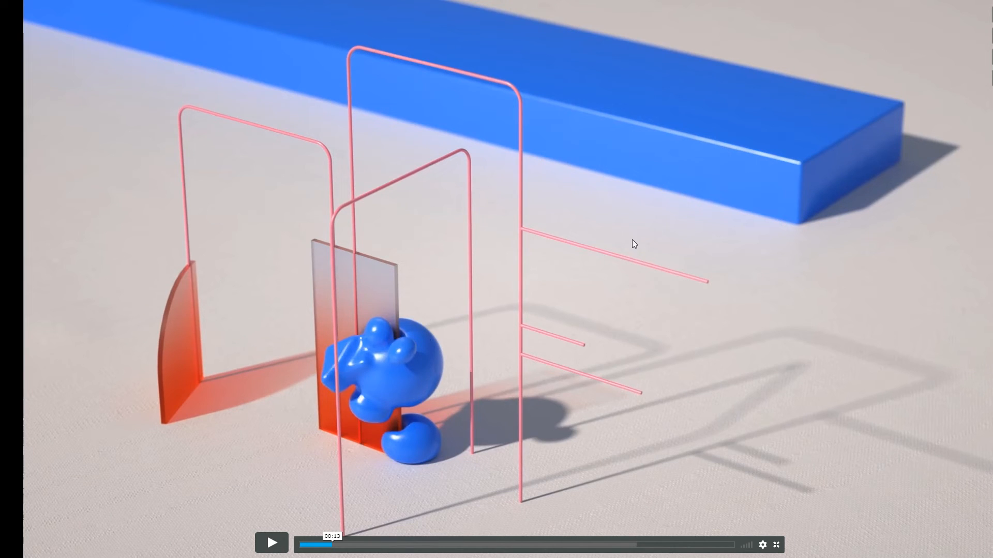
pyautogui.press('space')
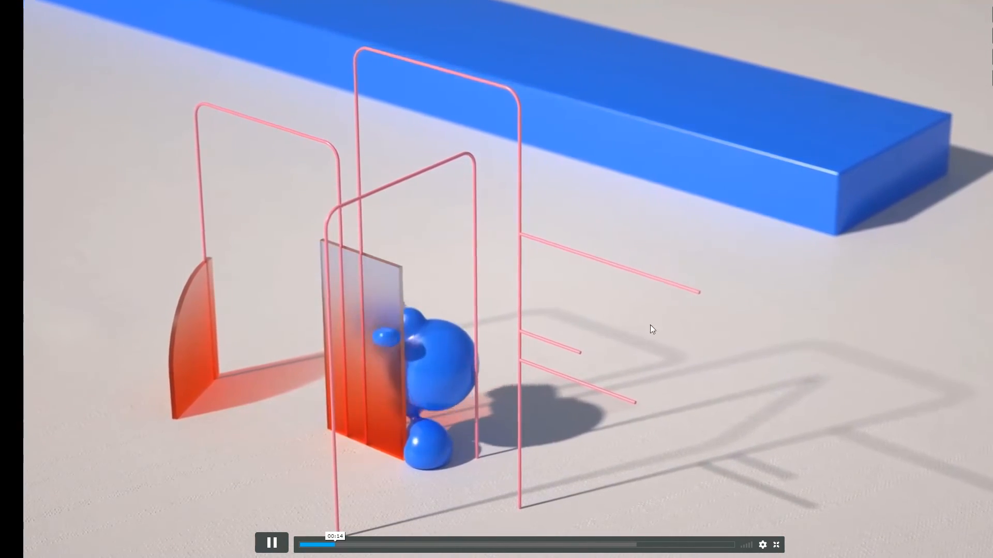
pyautogui.press('space')
pyautogui.press('Escape')
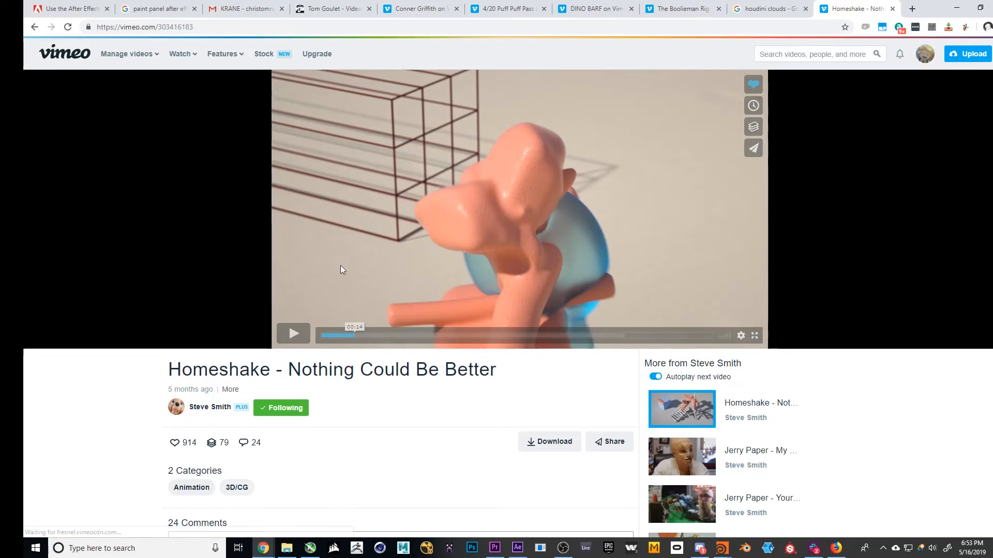
pyautogui.click(608, 237)
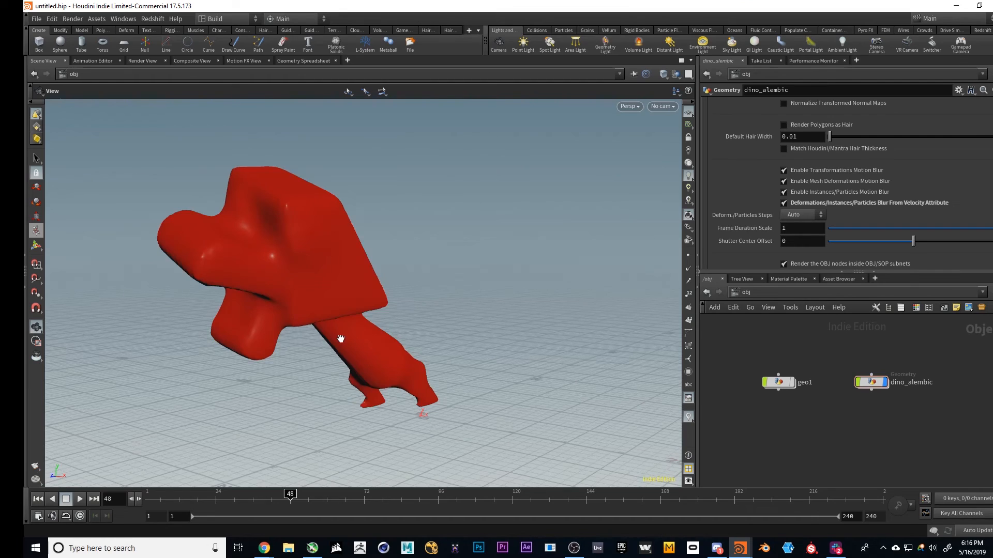
# - Back in Houdini, orbit around the dino and scrub the timeline back and forth, ending at frame 44
pyautogui.moveTo(341, 339); pyautogui.dragTo(145, 348)
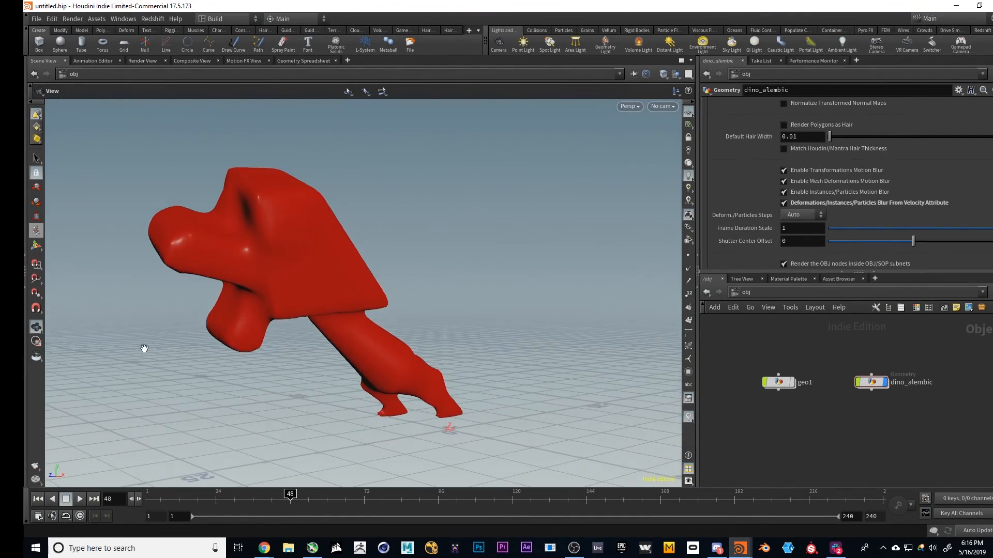
pyautogui.moveTo(282, 499); pyautogui.dragTo(247, 454)
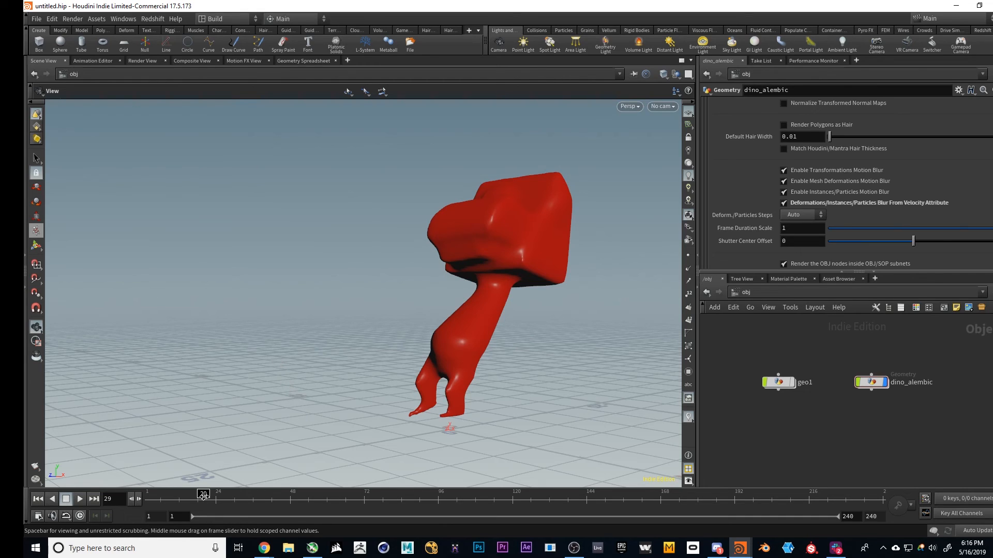
pyautogui.moveTo(194, 496)
pyautogui.mouseDown()
pyautogui.moveTo(151, 497)
pyautogui.moveTo(278, 503)
pyautogui.mouseUp()
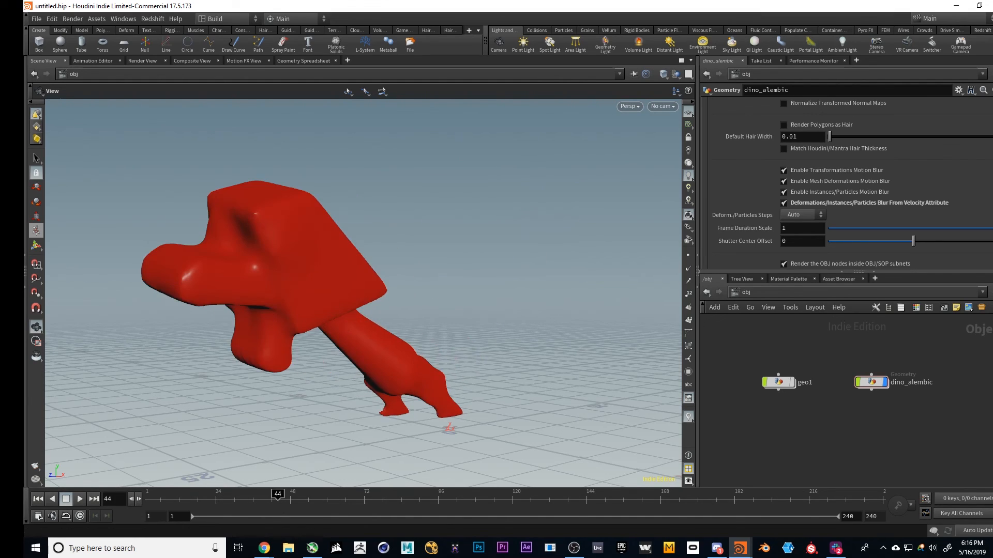